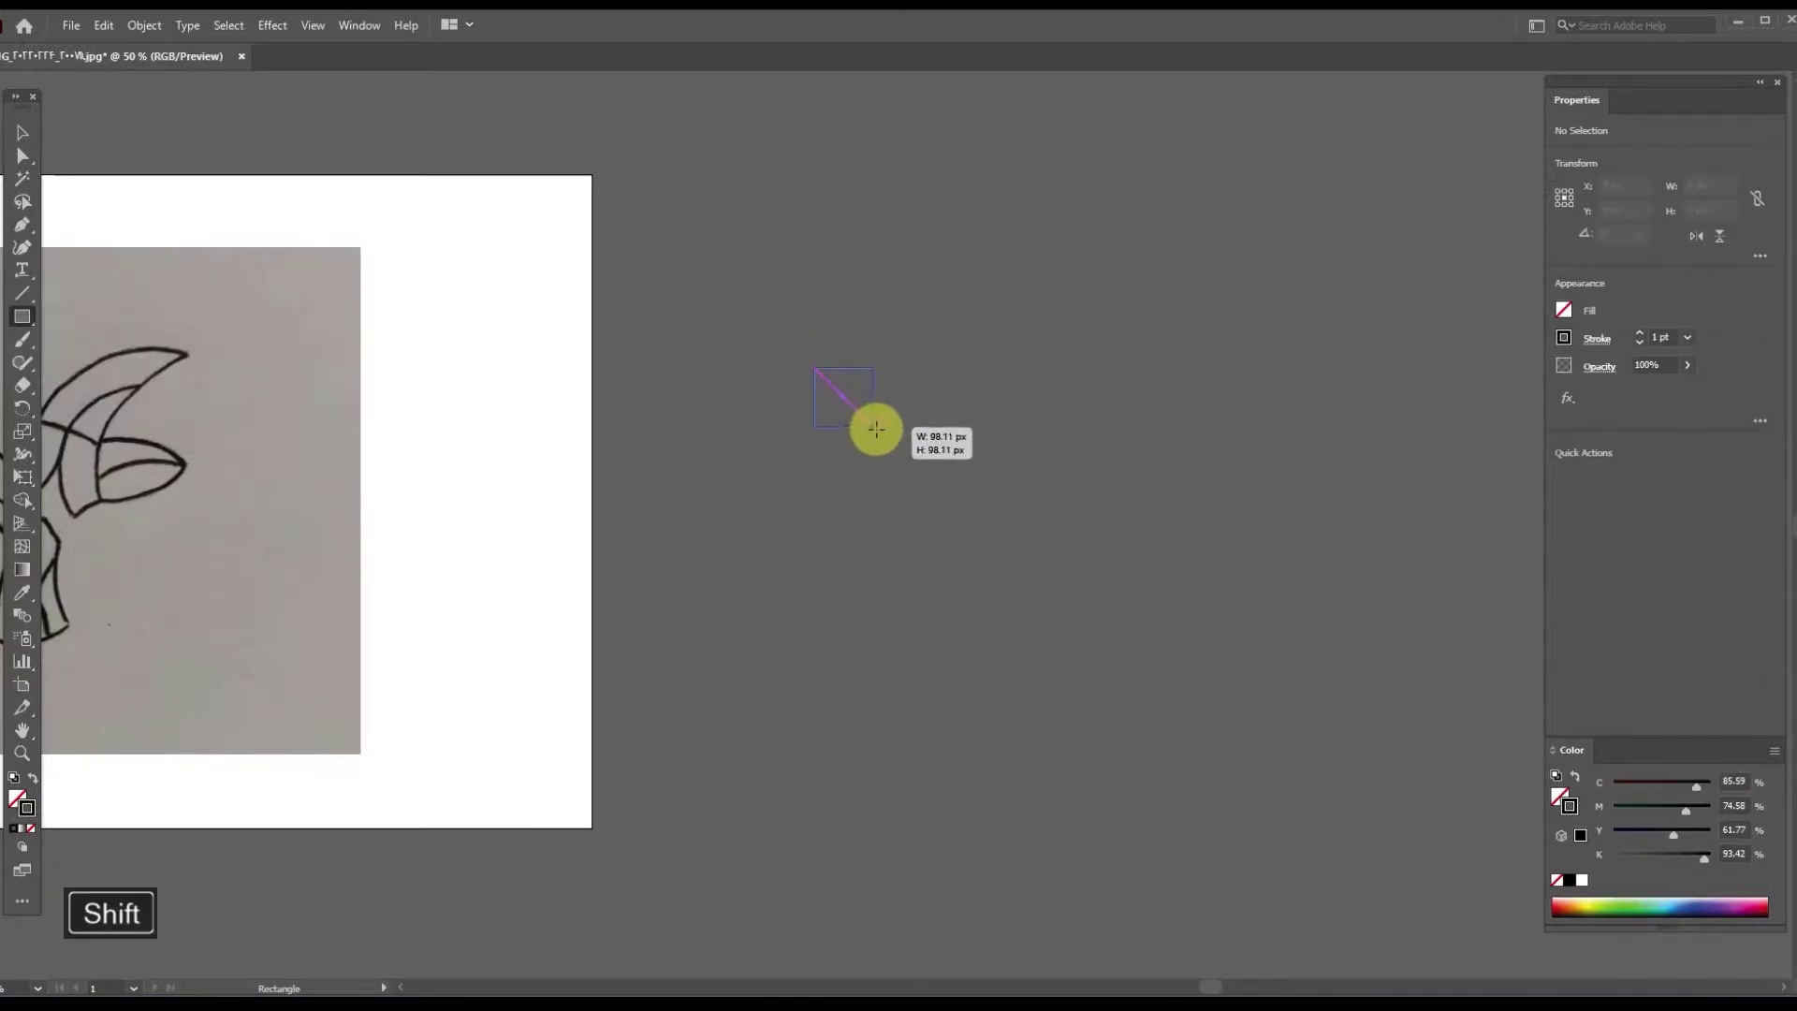
Draw a circle inscribed in the small square with the Ellipse tool and shift the pair right
{"action": "left_click", "coordinate": [23, 134]}
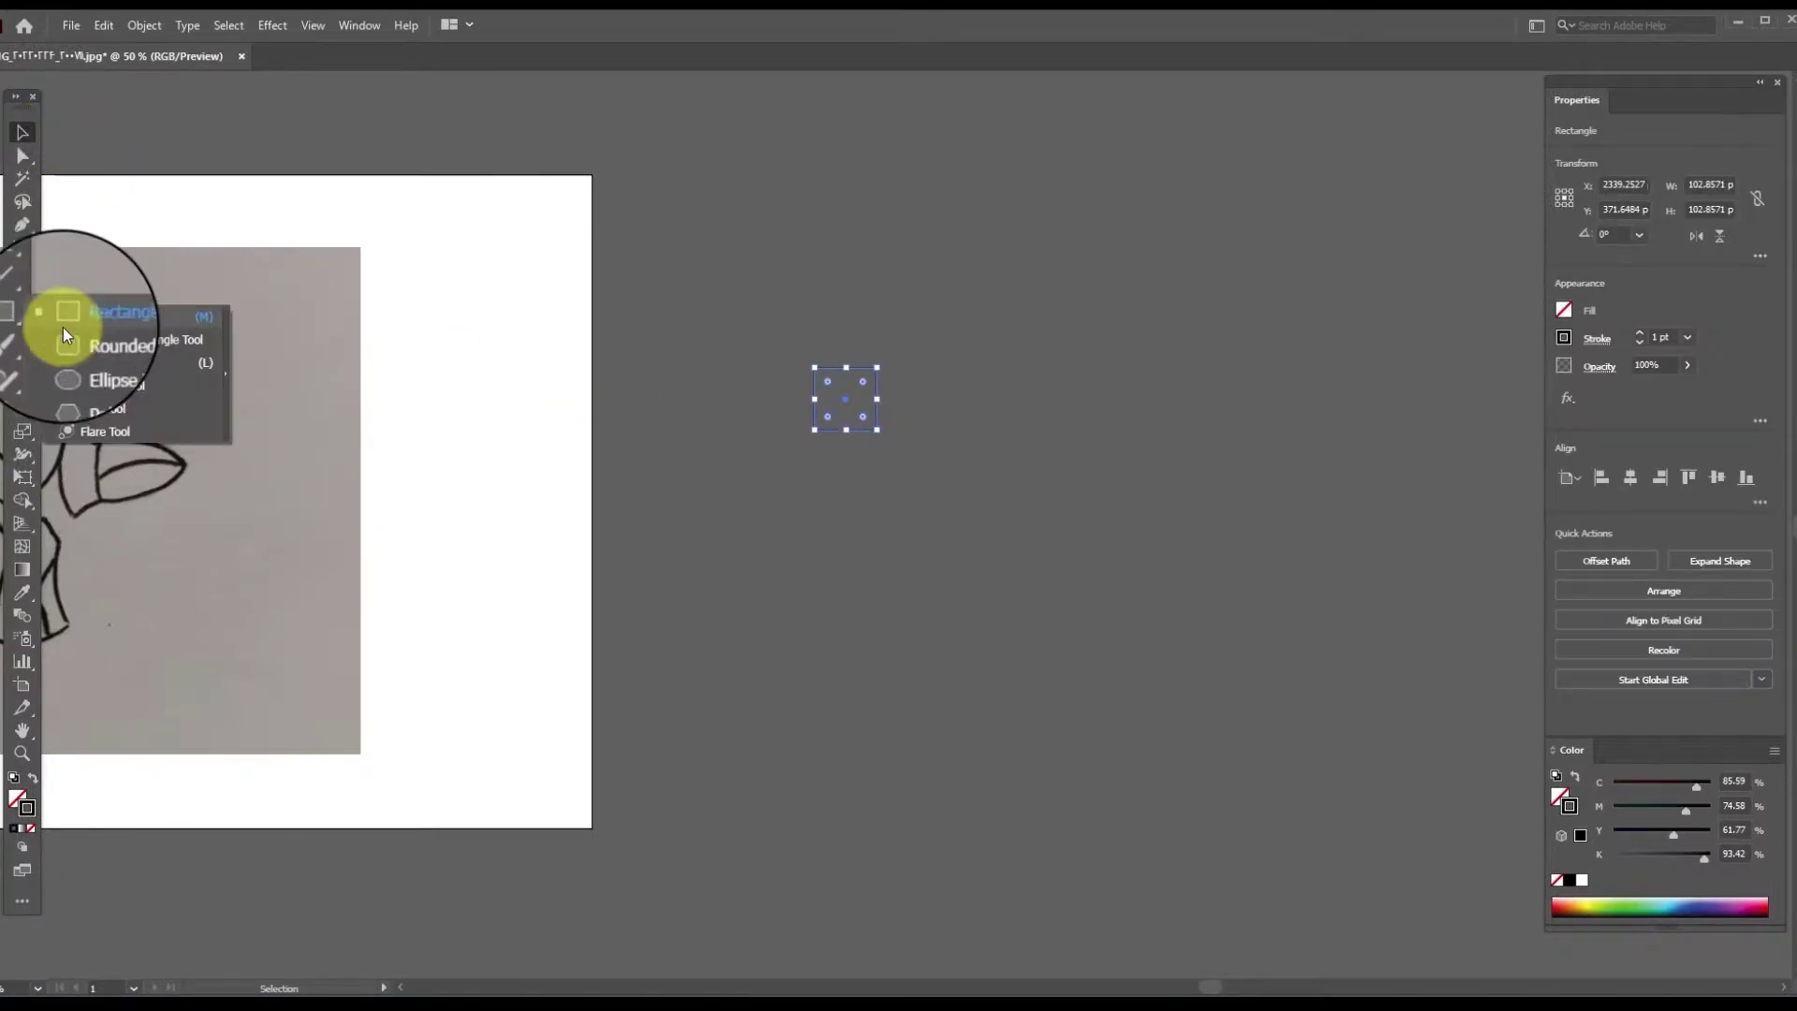
{"action": "left_click", "coordinate": [346, 267]}
{"action": "left_click", "coordinate": [22, 316]}
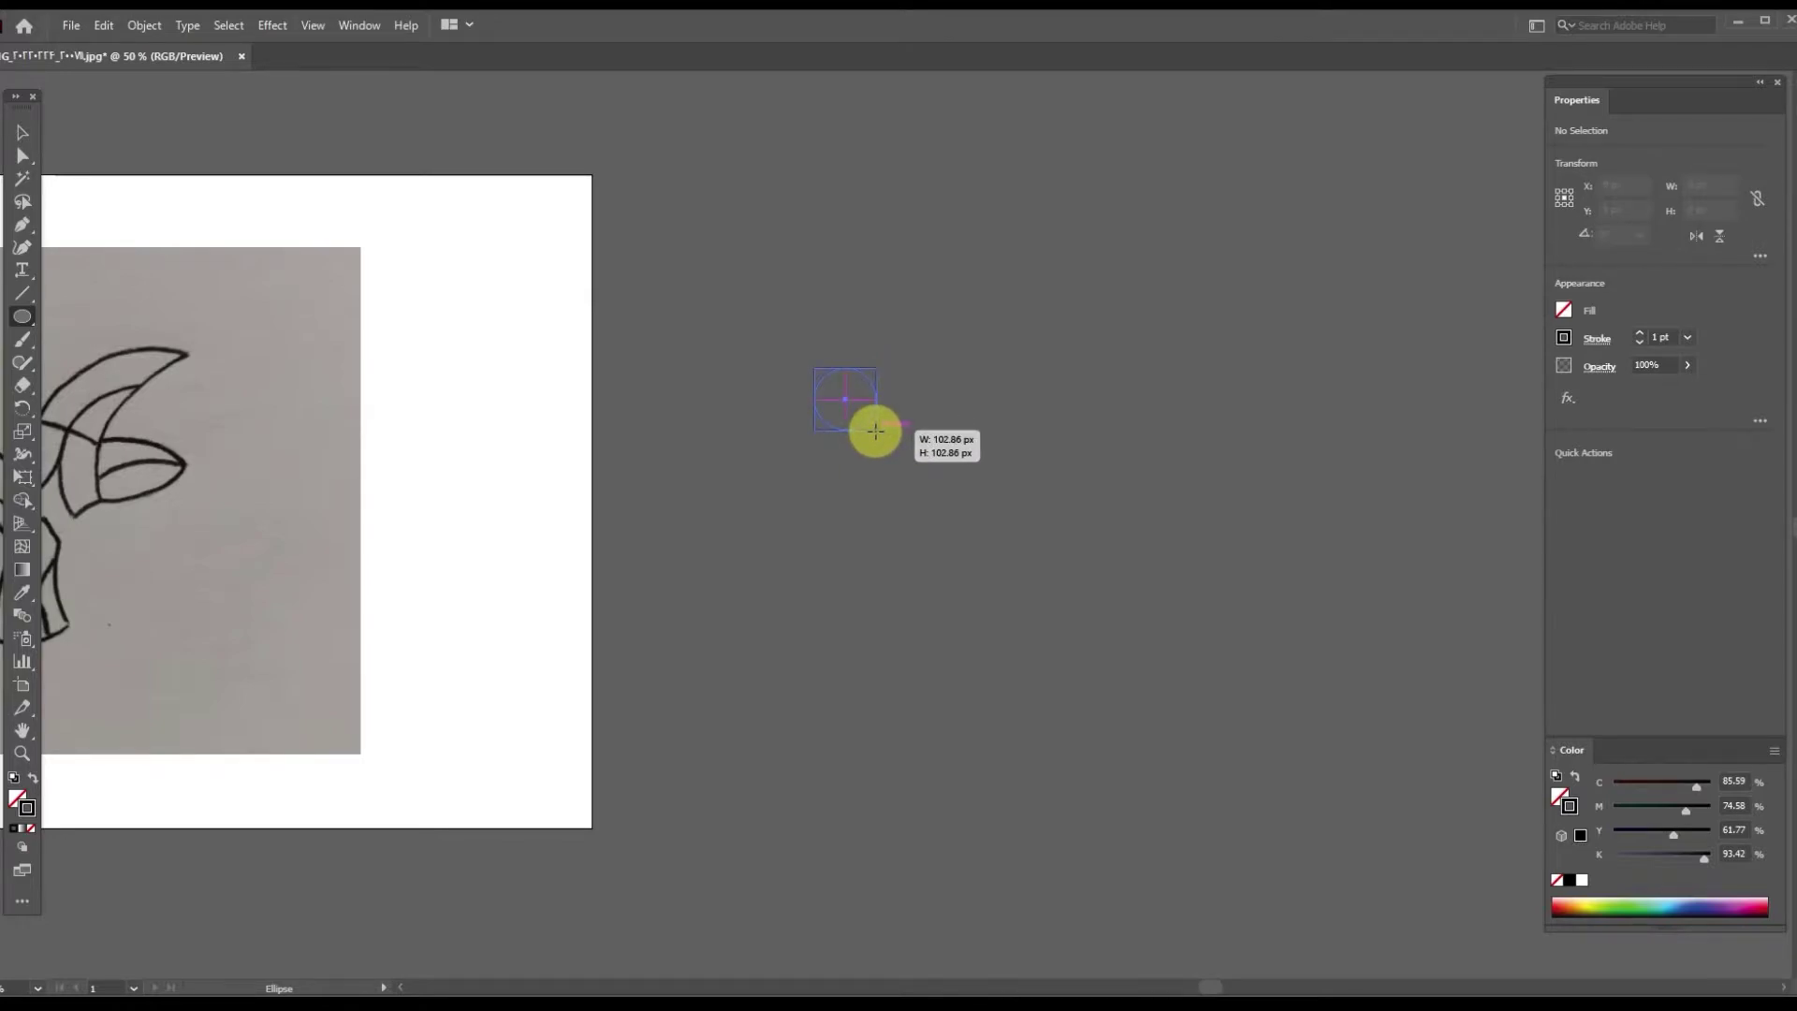
{"action": "left_click_drag", "start_coordinate": [875, 430], "coordinate": [876, 430]}
{"action": "left_click", "coordinate": [1113, 278]}
{"action": "left_click_drag", "start_coordinate": [1074, 297], "coordinate": [876, 297]}
{"action": "left_click_drag", "start_coordinate": [651, 394], "coordinate": [749, 245]}
Duplicate the square-circle pairs and enlarge each copy to about 308 px to grow the grid
{"action": "left_click_drag", "start_coordinate": [720, 358], "coordinate": [639, 422]}
{"action": "left_click_drag", "start_coordinate": [815, 393], "coordinate": [969, 732]}
{"action": "key", "text": "ctrl+z"}
{"action": "left_click_drag", "start_coordinate": [939, 484], "coordinate": [1244, 481]}
{"action": "left_click_drag", "start_coordinate": [1276, 418], "coordinate": [1544, 228]}
{"action": "left_click", "coordinate": [1323, 160]}
{"action": "left_click_drag", "start_coordinate": [1323, 160], "coordinate": [1115, 198]}
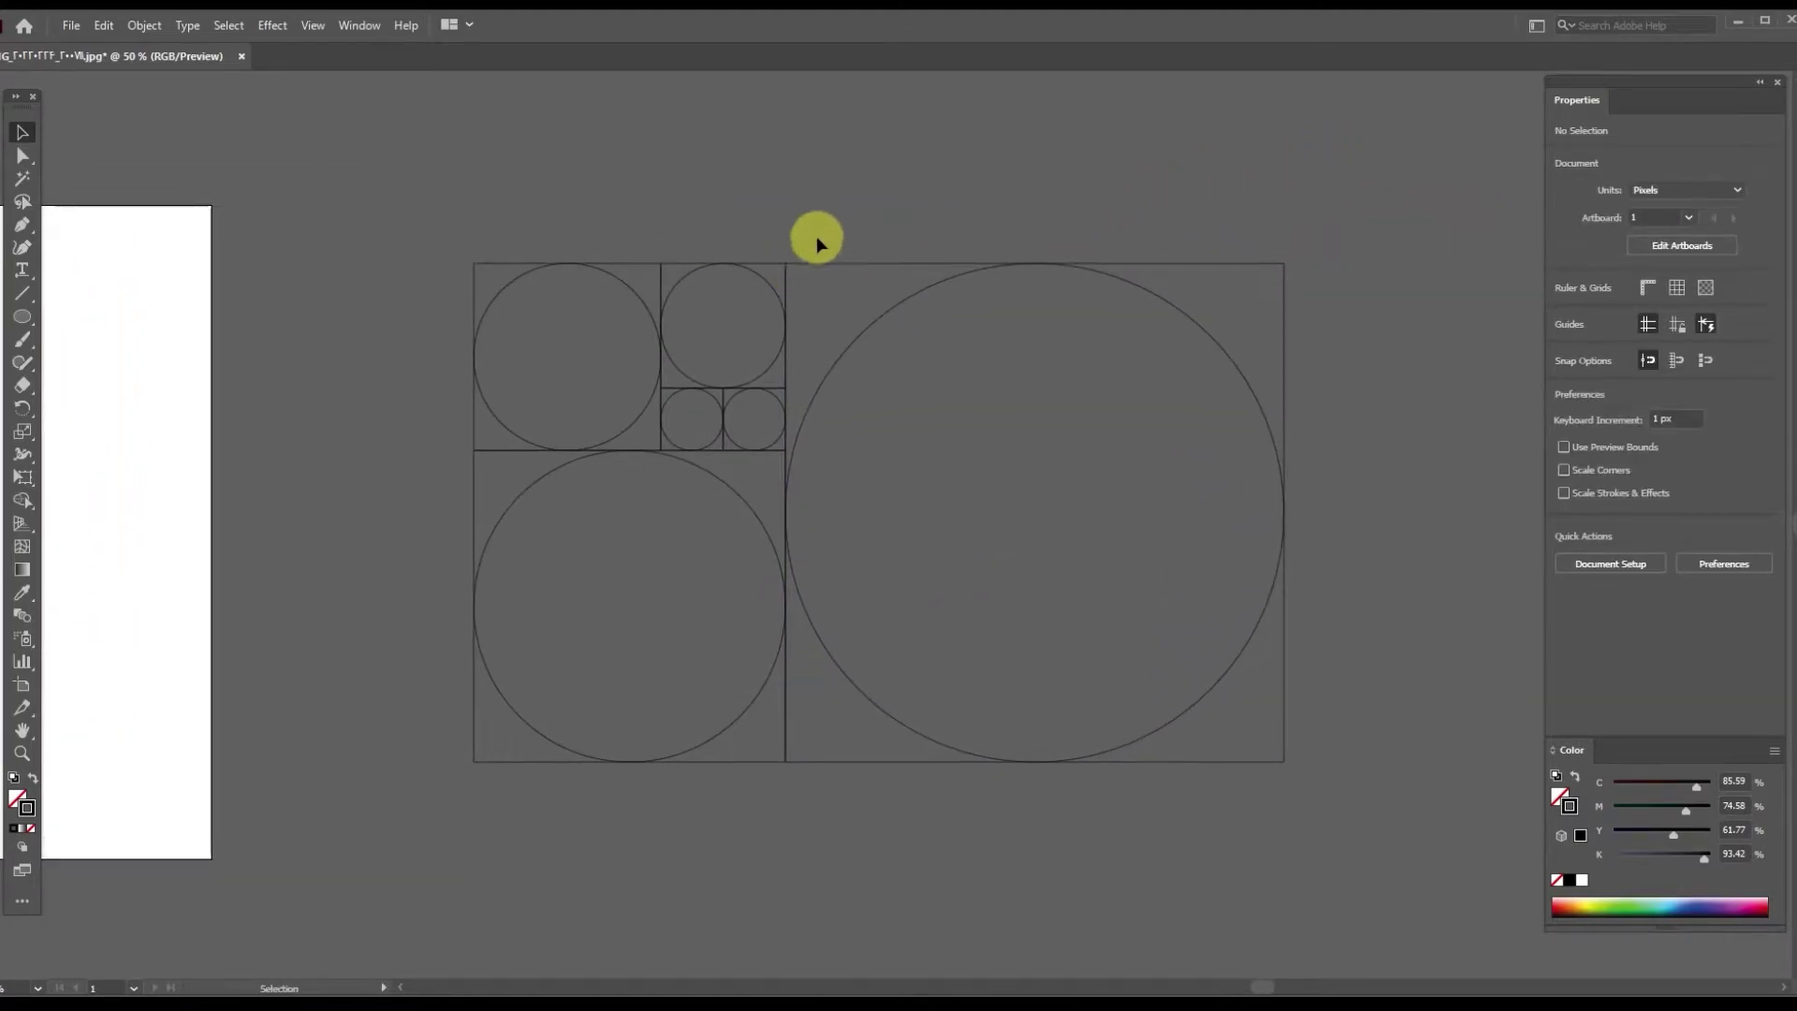
Delete the outer rectangle, the grid squares and the extra small circle
{"action": "left_click", "coordinate": [778, 265]}
{"action": "key", "text": "Delete"}
{"action": "left_click", "coordinate": [737, 403]}
{"action": "key", "text": "Delete"}
{"action": "left_click", "coordinate": [775, 411]}
{"action": "key", "text": "Delete"}
{"action": "left_click", "coordinate": [722, 398]}
{"action": "key", "text": "Delete"}
{"action": "left_click", "coordinate": [758, 450]}
{"action": "key", "text": "Delete"}
Center all circles horizontally and vertically, then move and scale them to fit beside the ram sketch
{"action": "key", "text": "ctrl+a"}
{"action": "left_click", "coordinate": [1632, 478]}
{"action": "left_click", "coordinate": [1716, 477]}
{"action": "scroll", "coordinate": [983, 404], "scroll_direction": "down", "scroll_amount": 1}
{"action": "left_click_drag", "start_coordinate": [566, 405], "coordinate": [842, 401]}
{"action": "left_click_drag", "start_coordinate": [1017, 339], "coordinate": [535, 402]}
{"action": "left_click_drag", "start_coordinate": [376, 418], "coordinate": [774, 381]}
{"action": "scroll", "coordinate": [664, 374], "scroll_direction": "up", "scroll_amount": 1}
{"action": "left_click_drag", "start_coordinate": [1083, 373], "coordinate": [709, 352]}
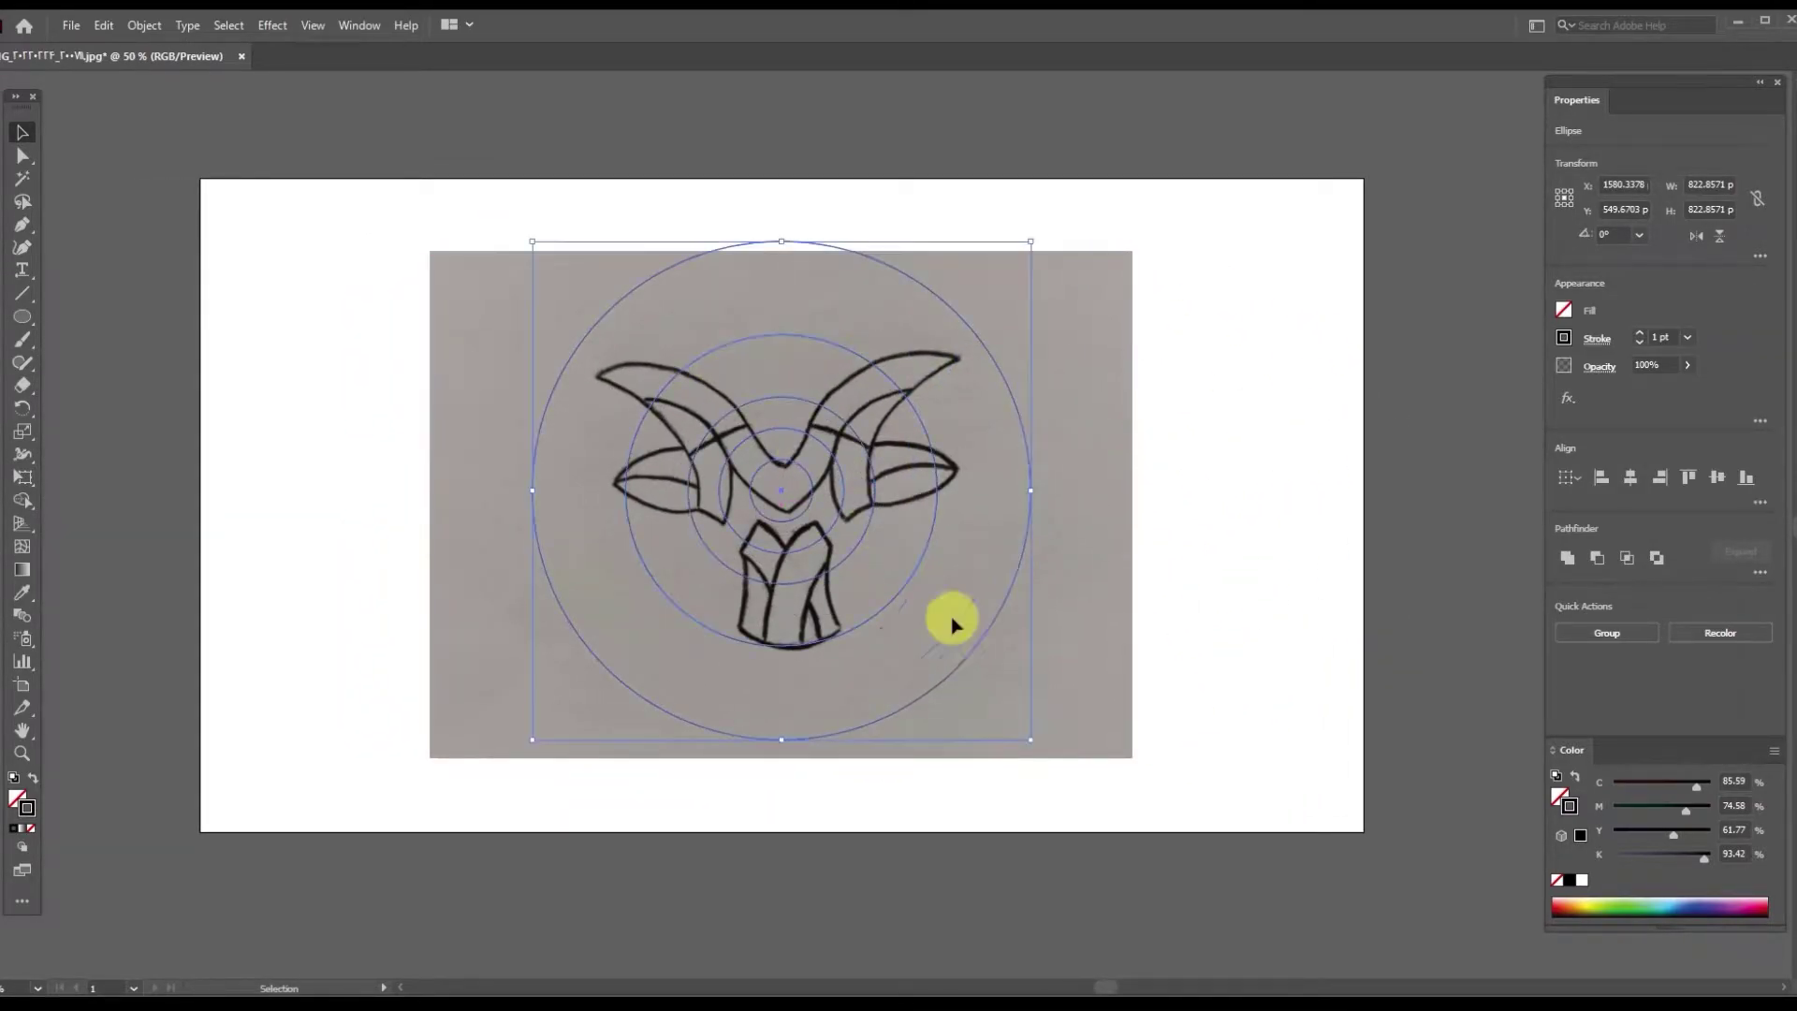
{"action": "left_click_drag", "start_coordinate": [1030, 741], "coordinate": [1010, 725]}
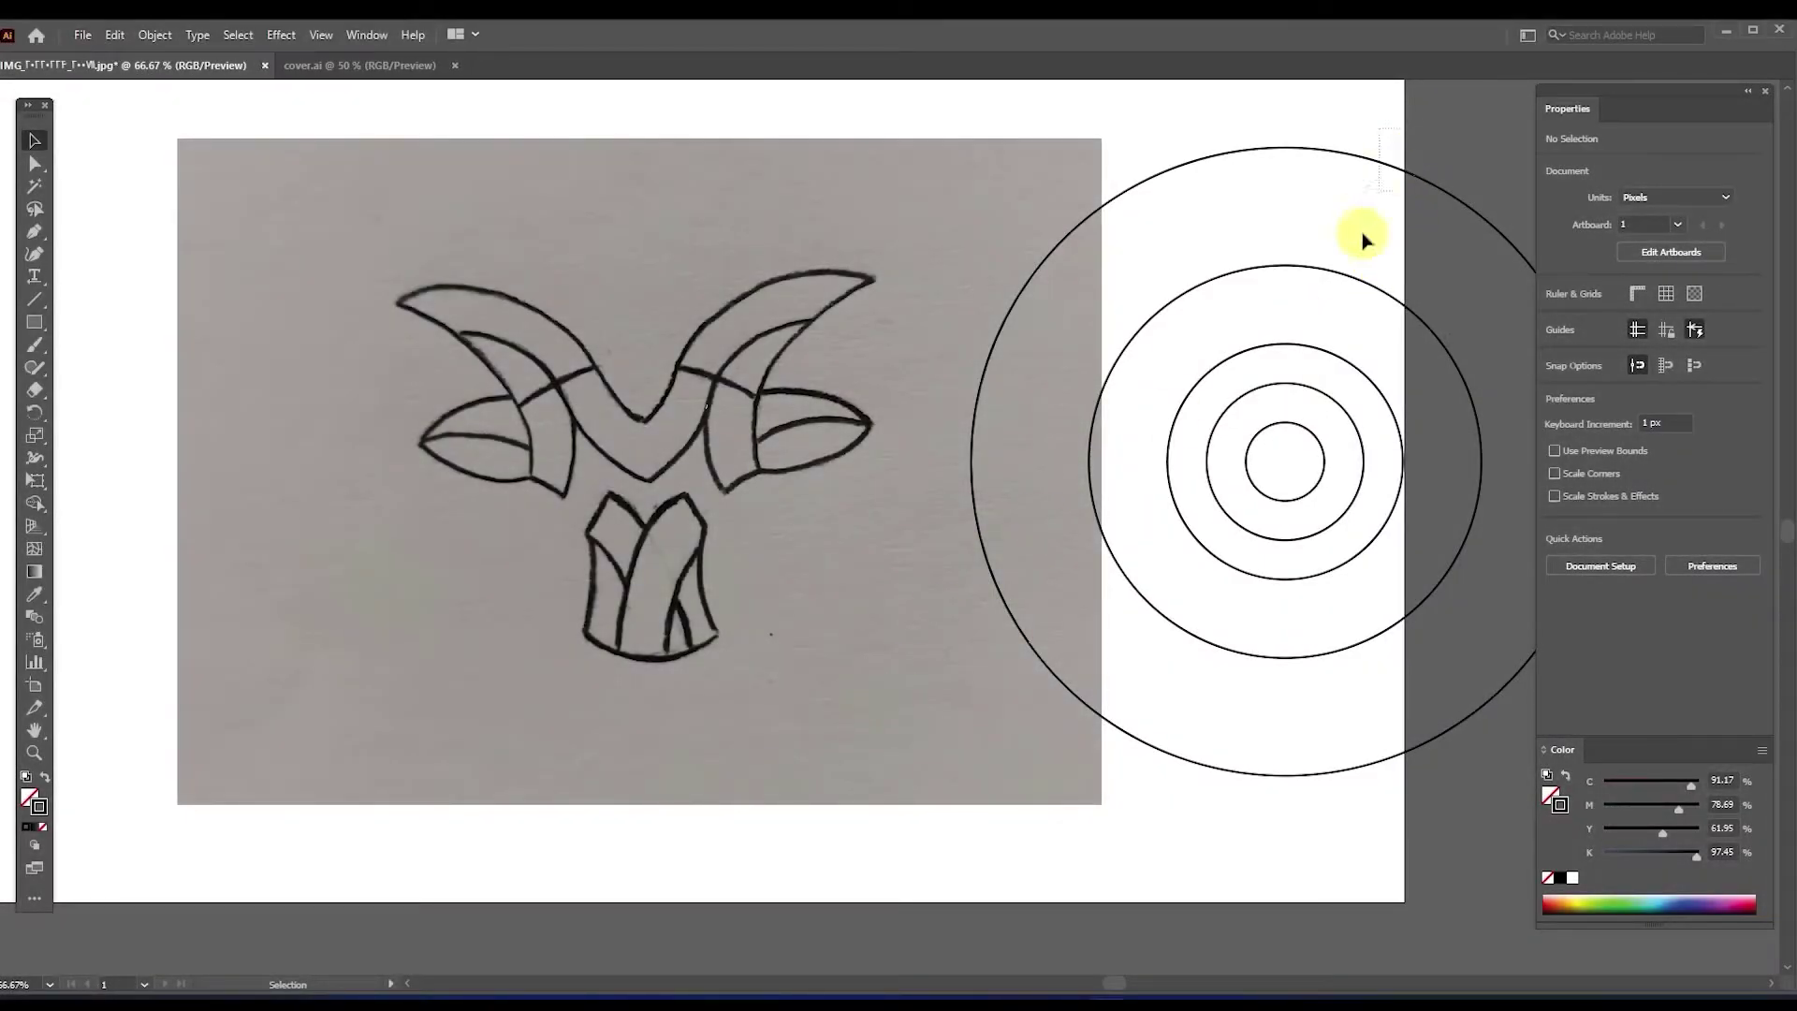
{"action": "left_click_drag", "start_coordinate": [1202, 811], "coordinate": [1107, 782]}
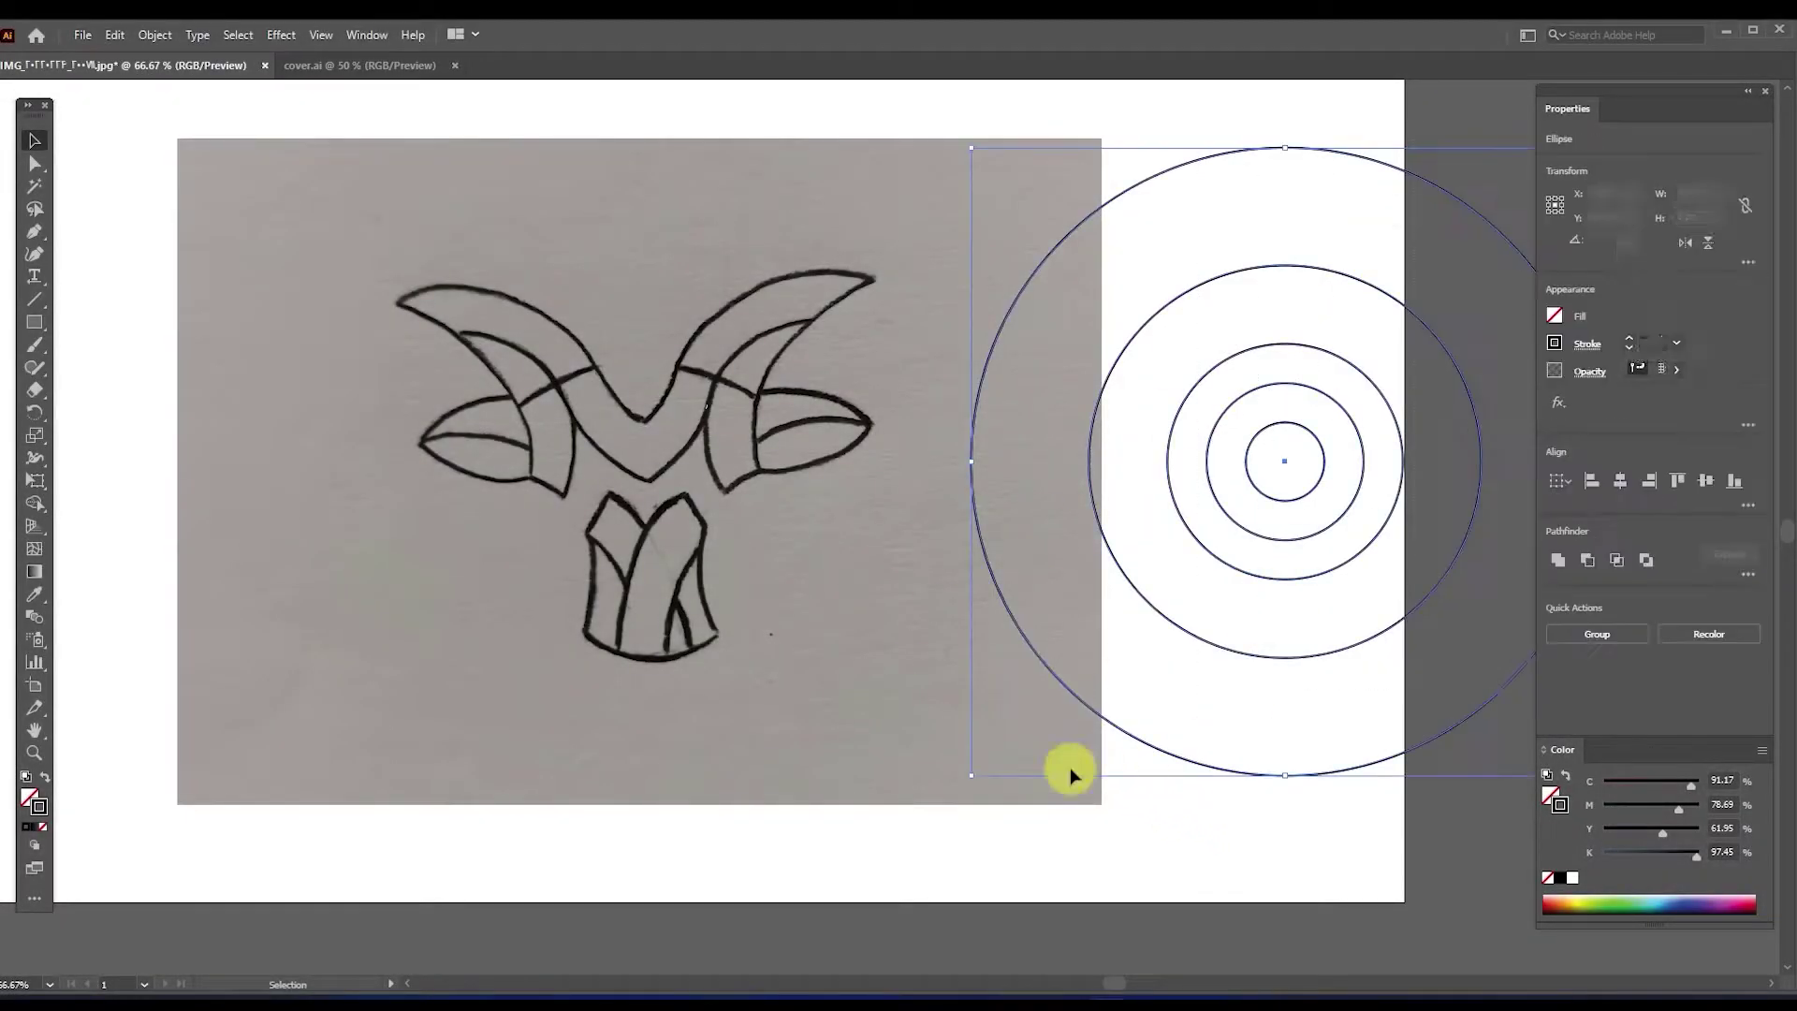
Give the concentric circles a red stroke
{"action": "double_click", "coordinate": [38, 803]}
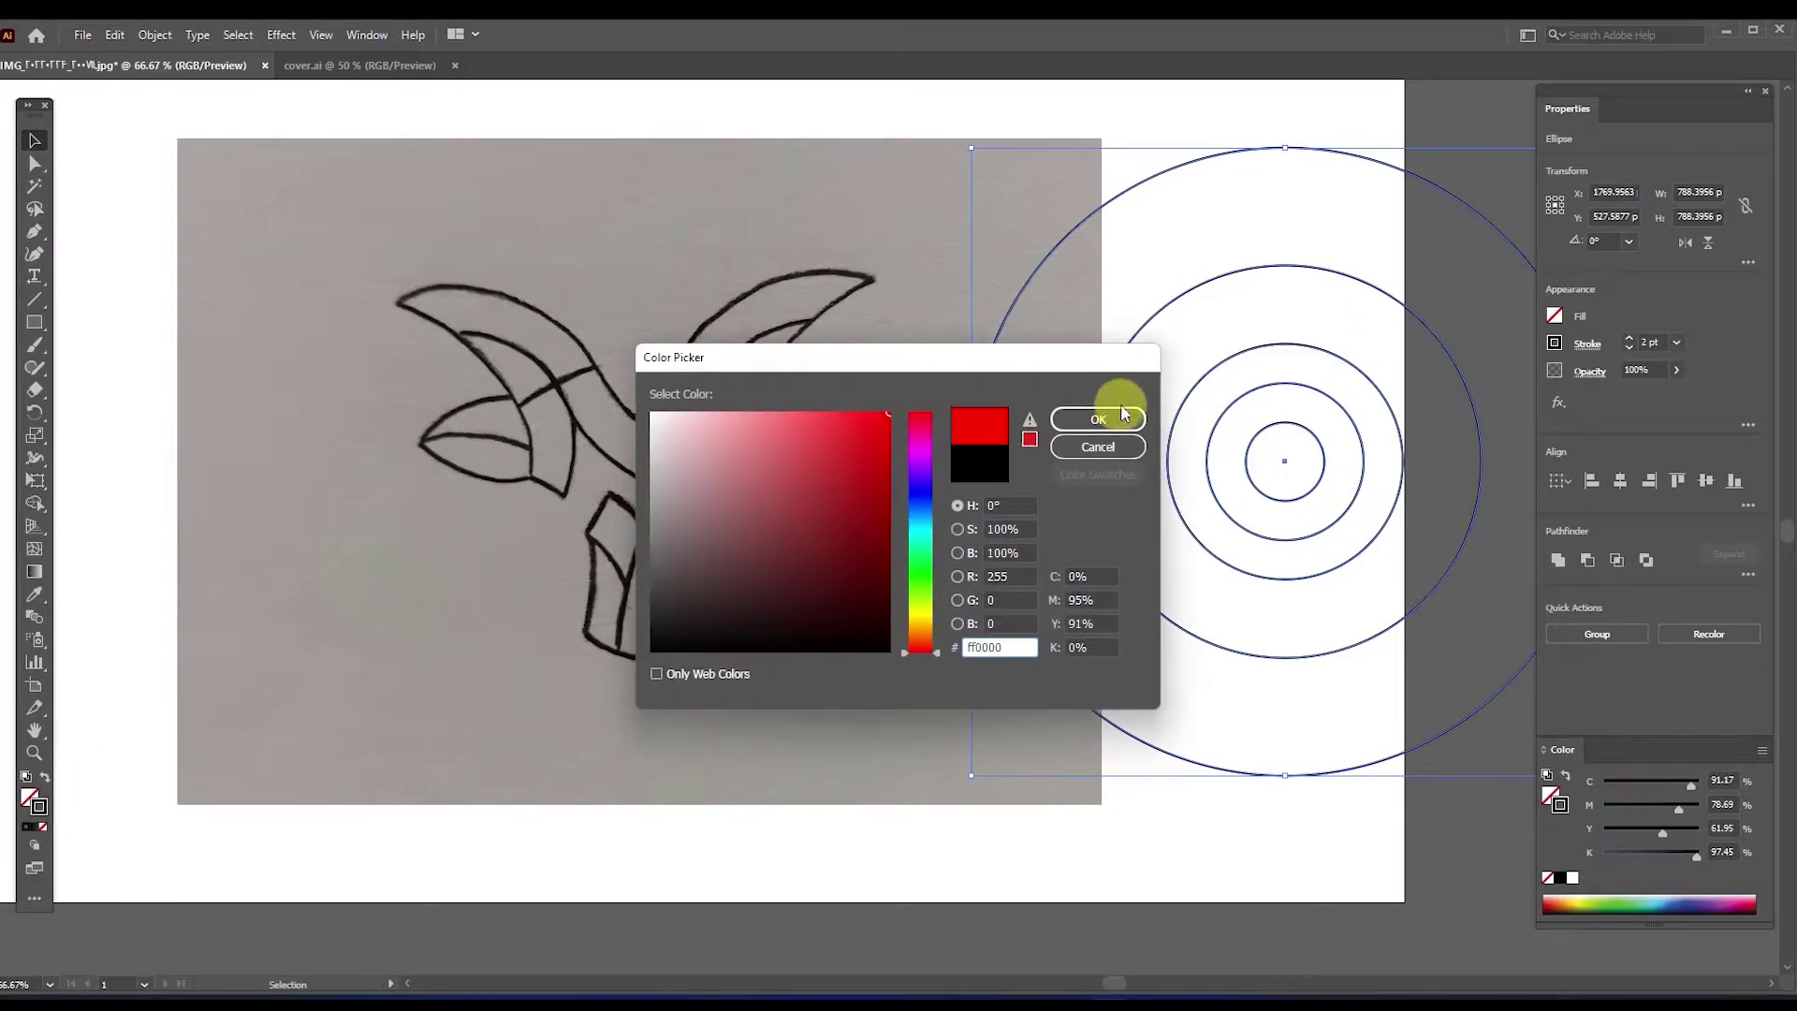
{"action": "left_click", "coordinate": [1110, 418]}
{"action": "left_click", "coordinate": [914, 412]}
Copy red circles onto the sketch's centre, left horn, right ear and right horn
{"action": "left_click_drag", "start_coordinate": [1332, 273], "coordinate": [891, 290]}
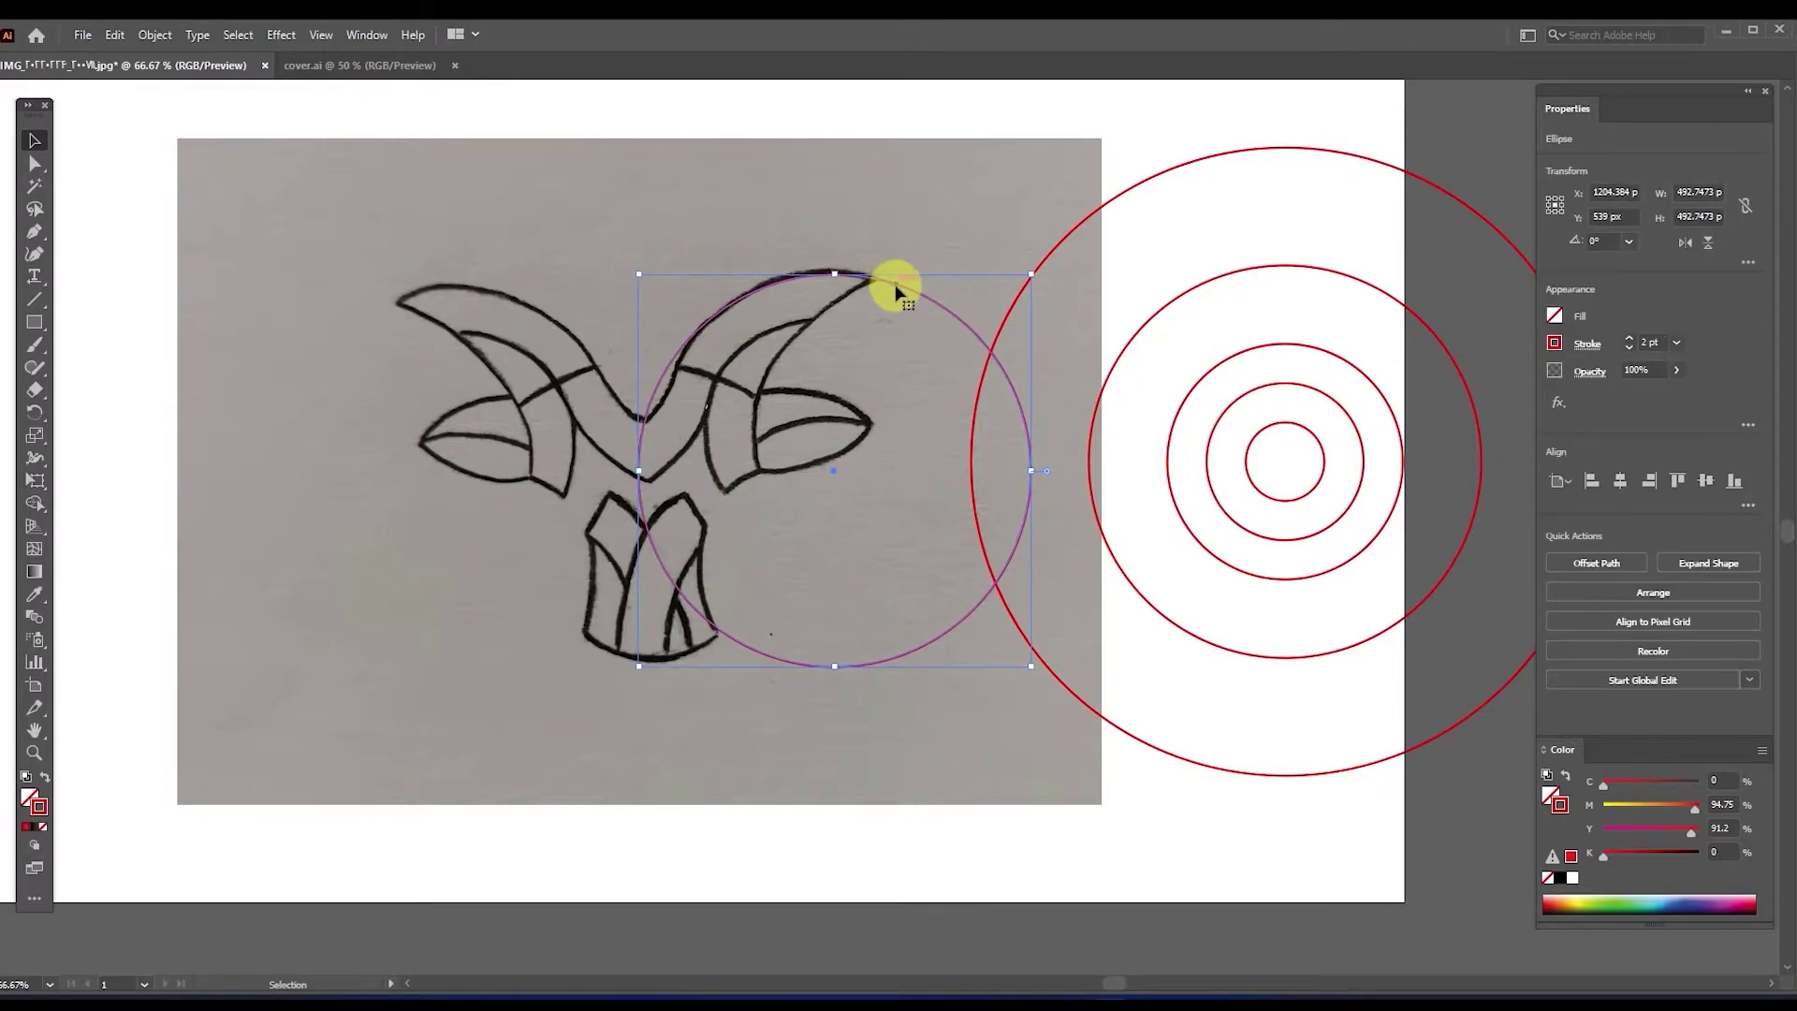
{"action": "left_click_drag", "start_coordinate": [925, 297], "coordinate": [577, 129]}
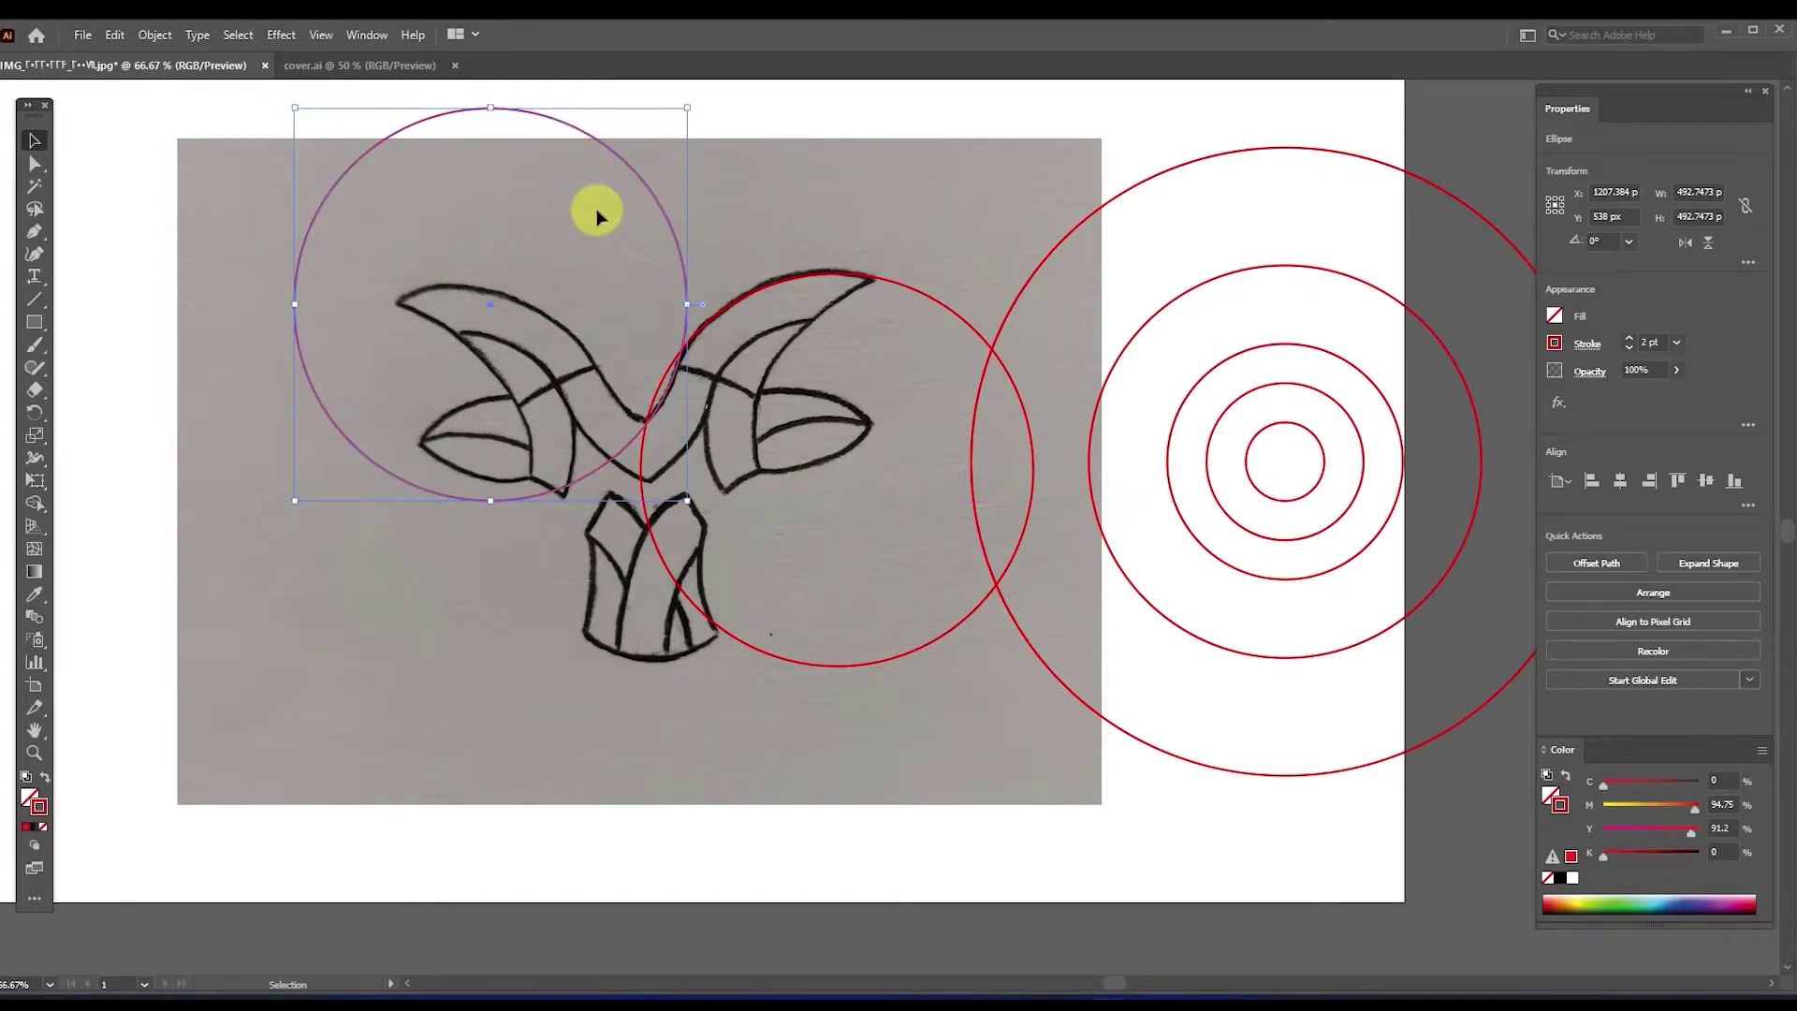
{"action": "left_click", "coordinate": [1333, 383]}
{"action": "left_click_drag", "start_coordinate": [1353, 372], "coordinate": [664, 287]}
{"action": "left_click_drag", "start_coordinate": [1383, 294], "coordinate": [1046, 305]}
{"action": "key", "text": "Right"}
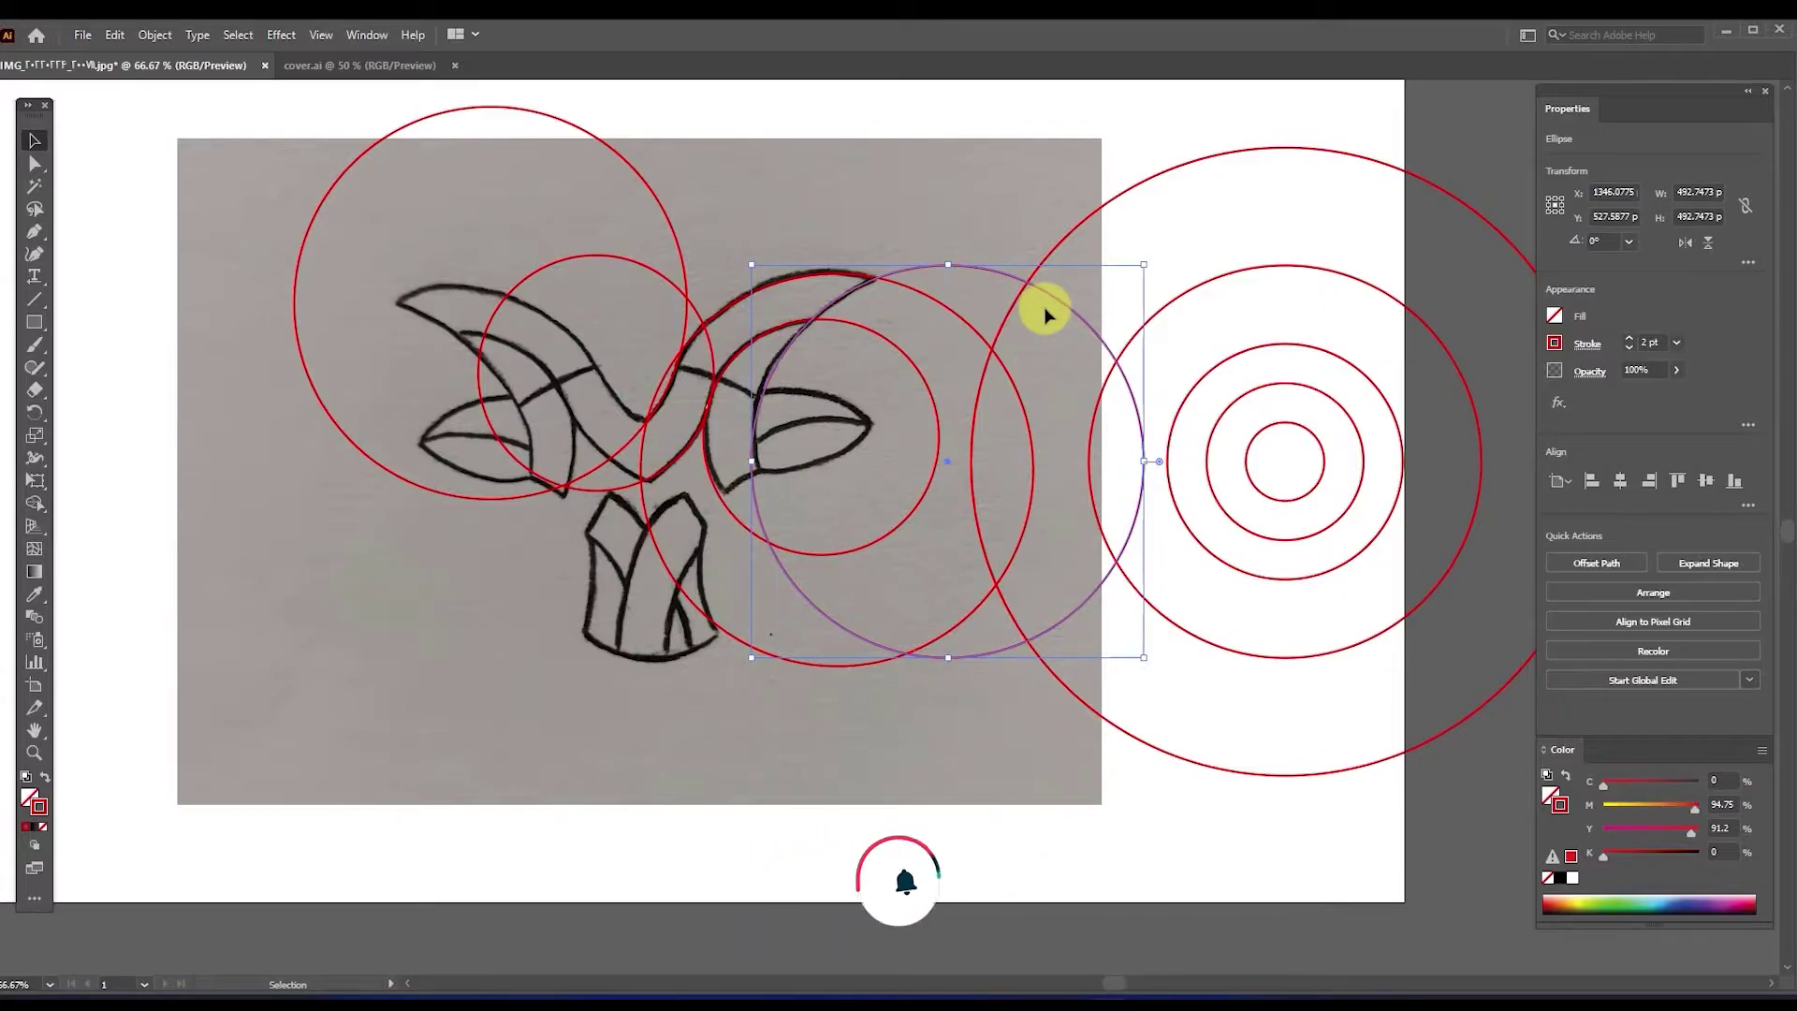
{"action": "left_click", "coordinate": [921, 199]}
{"action": "key", "text": "ctrl+a"}
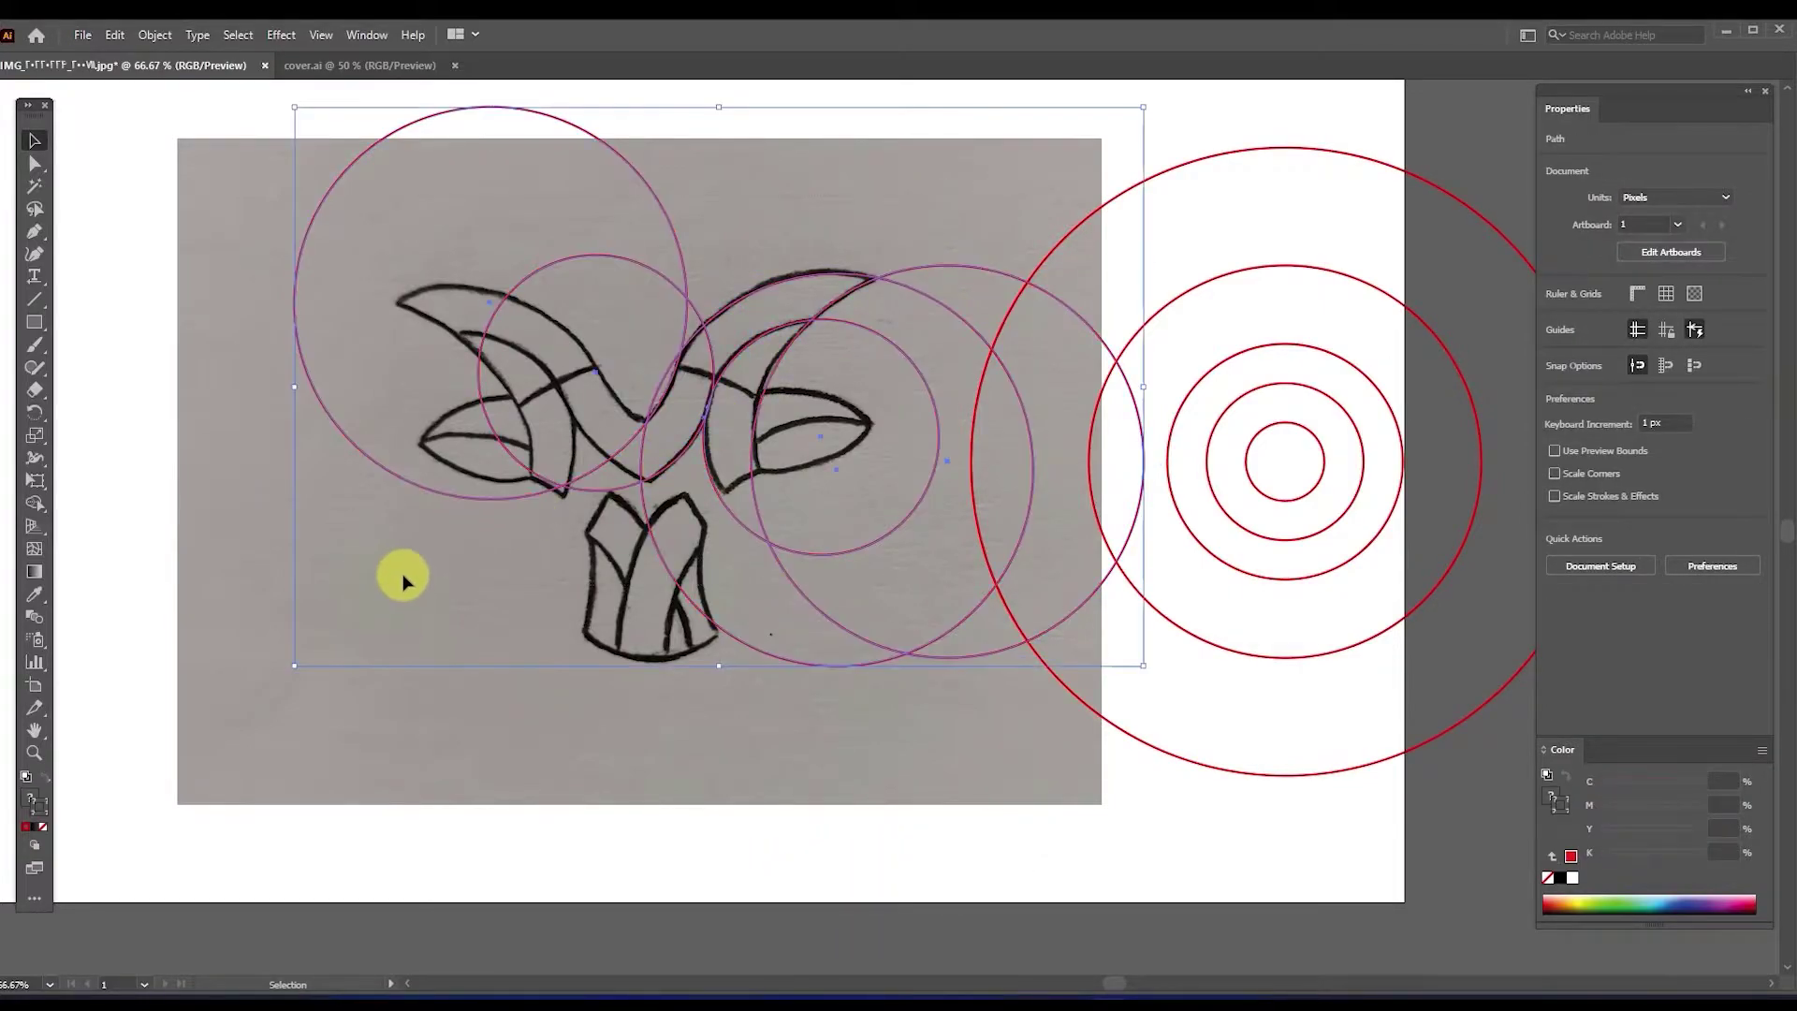
Merge the outer horn regions with Shape Builder, round its corners, and fill it instead of stroking
{"action": "left_click", "coordinate": [34, 504]}
{"action": "mouse_move", "coordinate": [670, 421]}
{"action": "left_mouse_down"}
{"action": "mouse_move", "coordinate": [701, 316]}
{"action": "mouse_move", "coordinate": [614, 482]}
{"action": "mouse_move", "coordinate": [449, 393]}
{"action": "left_mouse_up"}
{"action": "mouse_move", "coordinate": [968, 245]}
{"action": "left_mouse_down"}
{"action": "mouse_move", "coordinate": [856, 362]}
{"action": "mouse_move", "coordinate": [745, 423]}
{"action": "mouse_move", "coordinate": [693, 542]}
{"action": "left_mouse_up"}
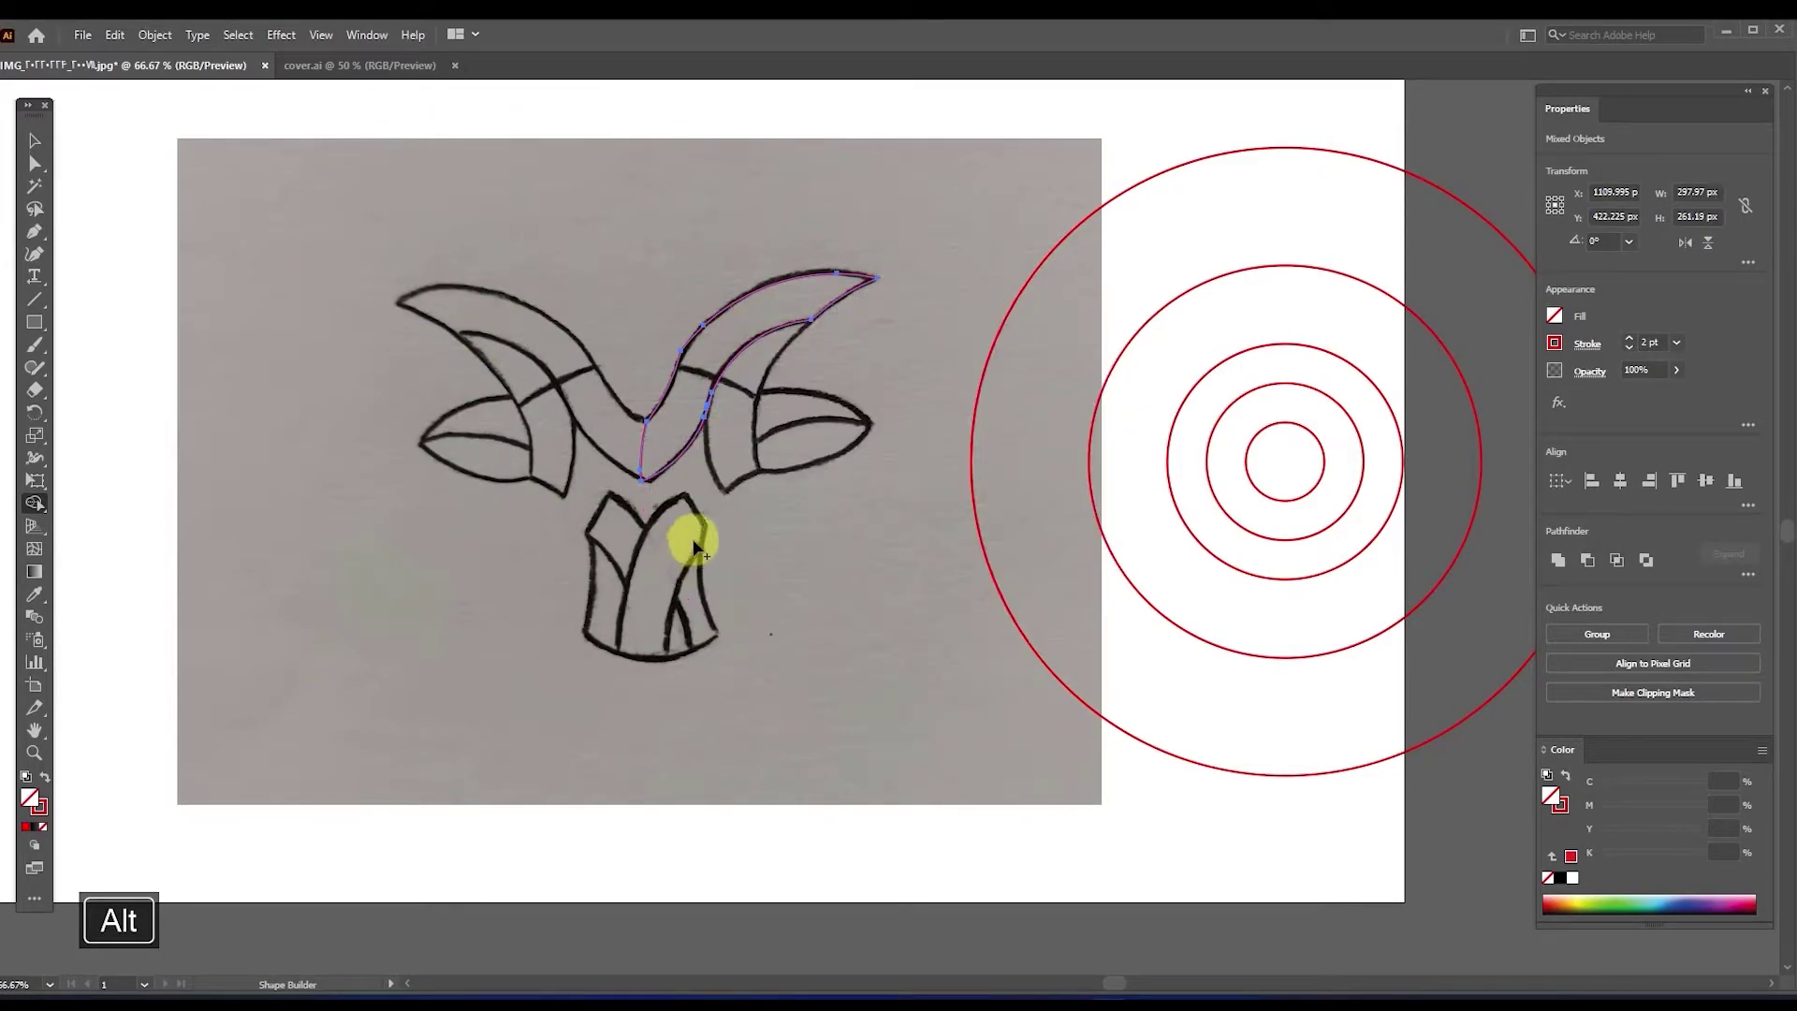
{"action": "left_click", "coordinate": [30, 165]}
{"action": "left_click_drag", "start_coordinate": [700, 357], "coordinate": [784, 418]}
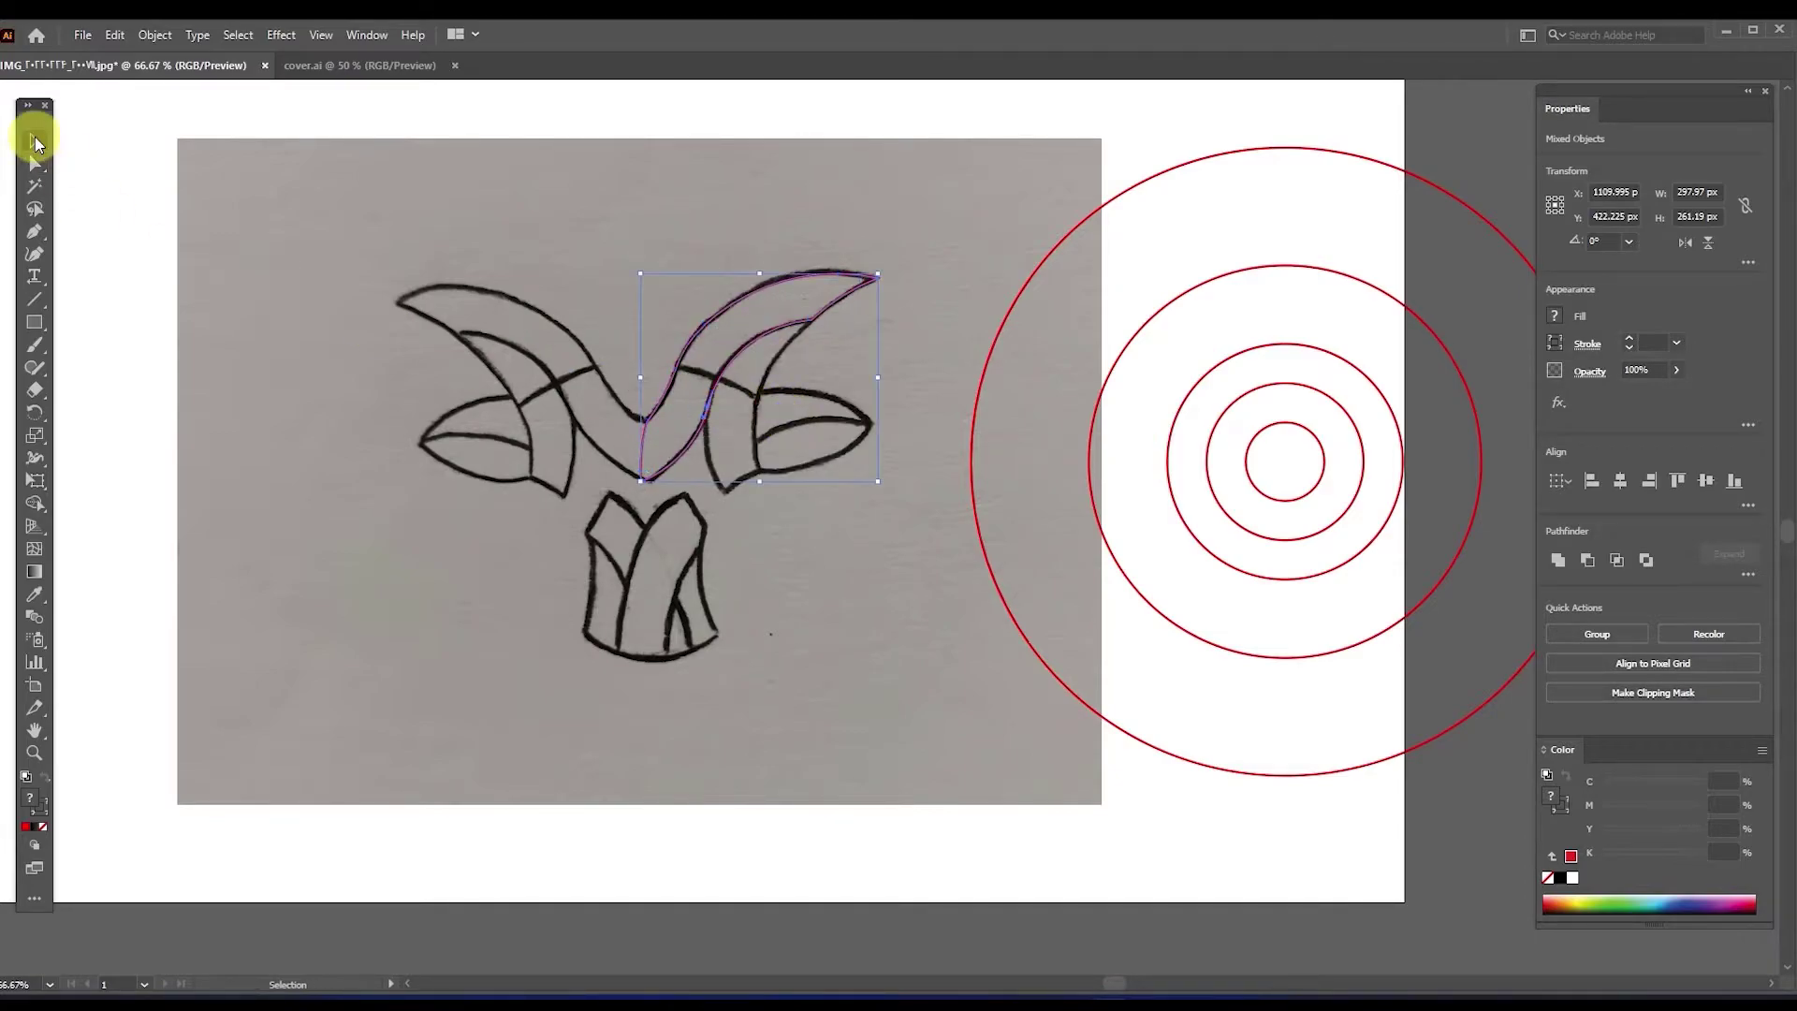
{"action": "key", "text": "ctrl+8"}
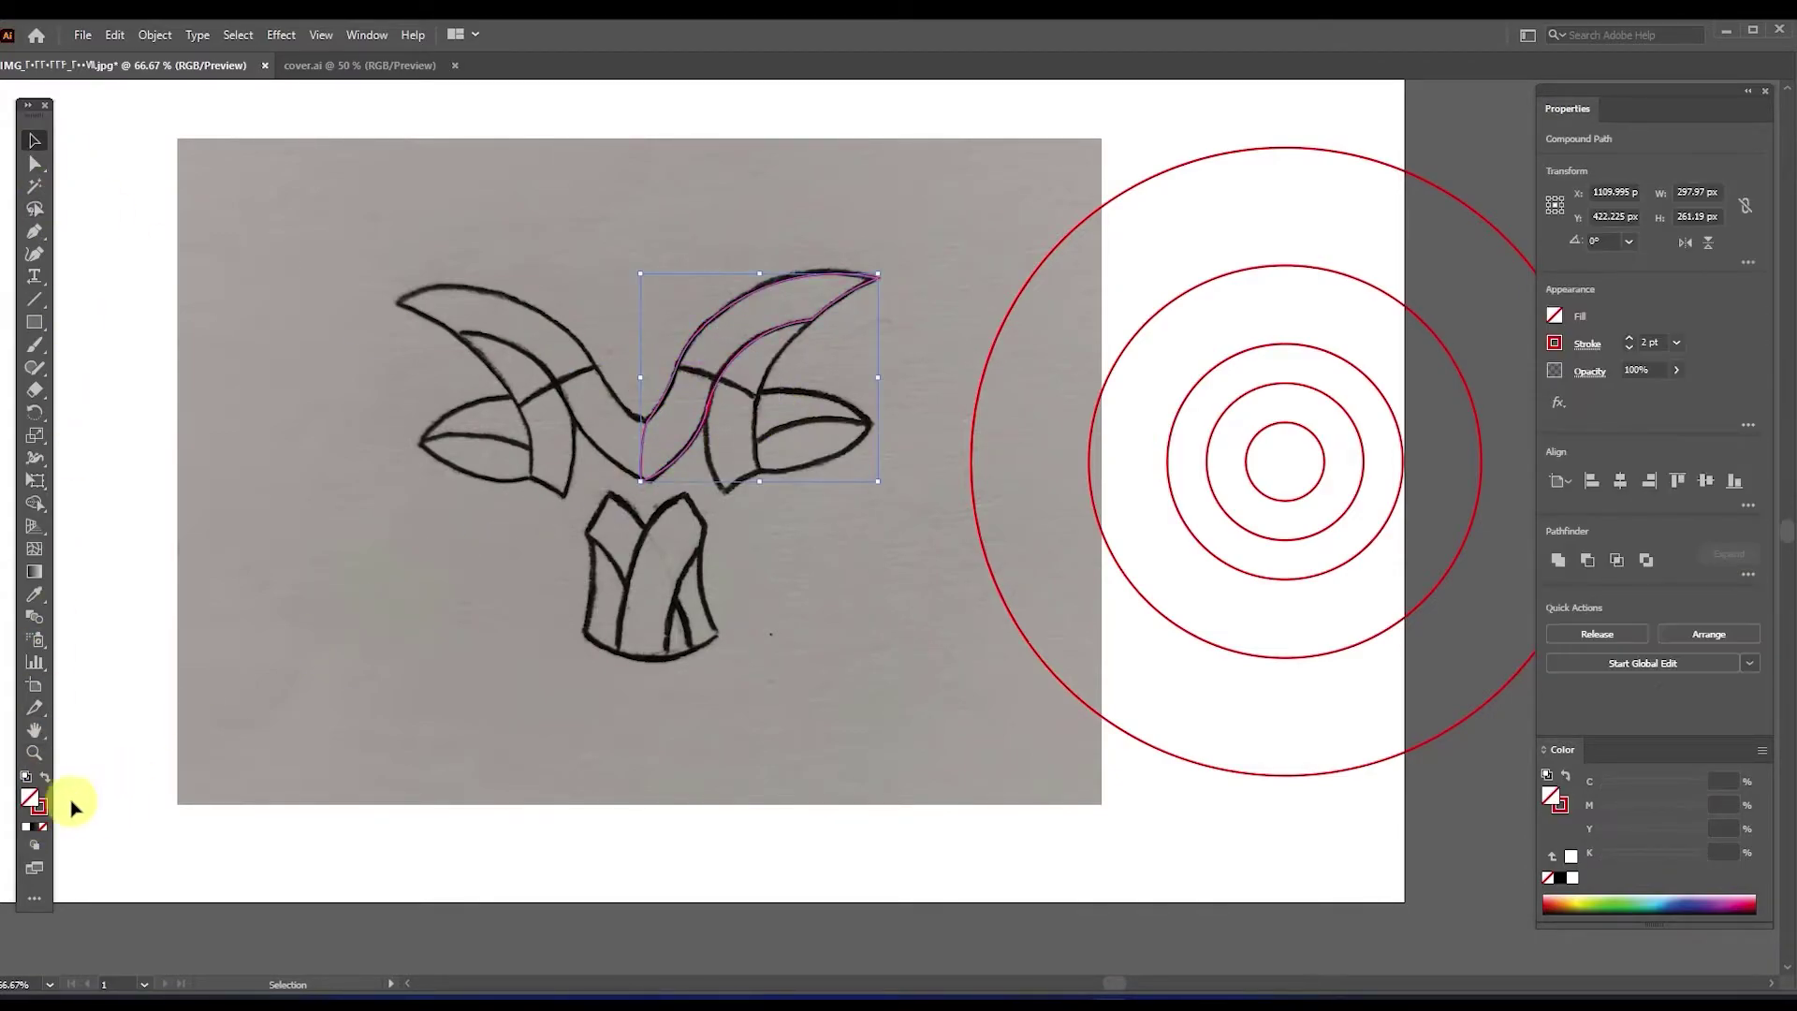
{"action": "left_click", "coordinate": [42, 782]}
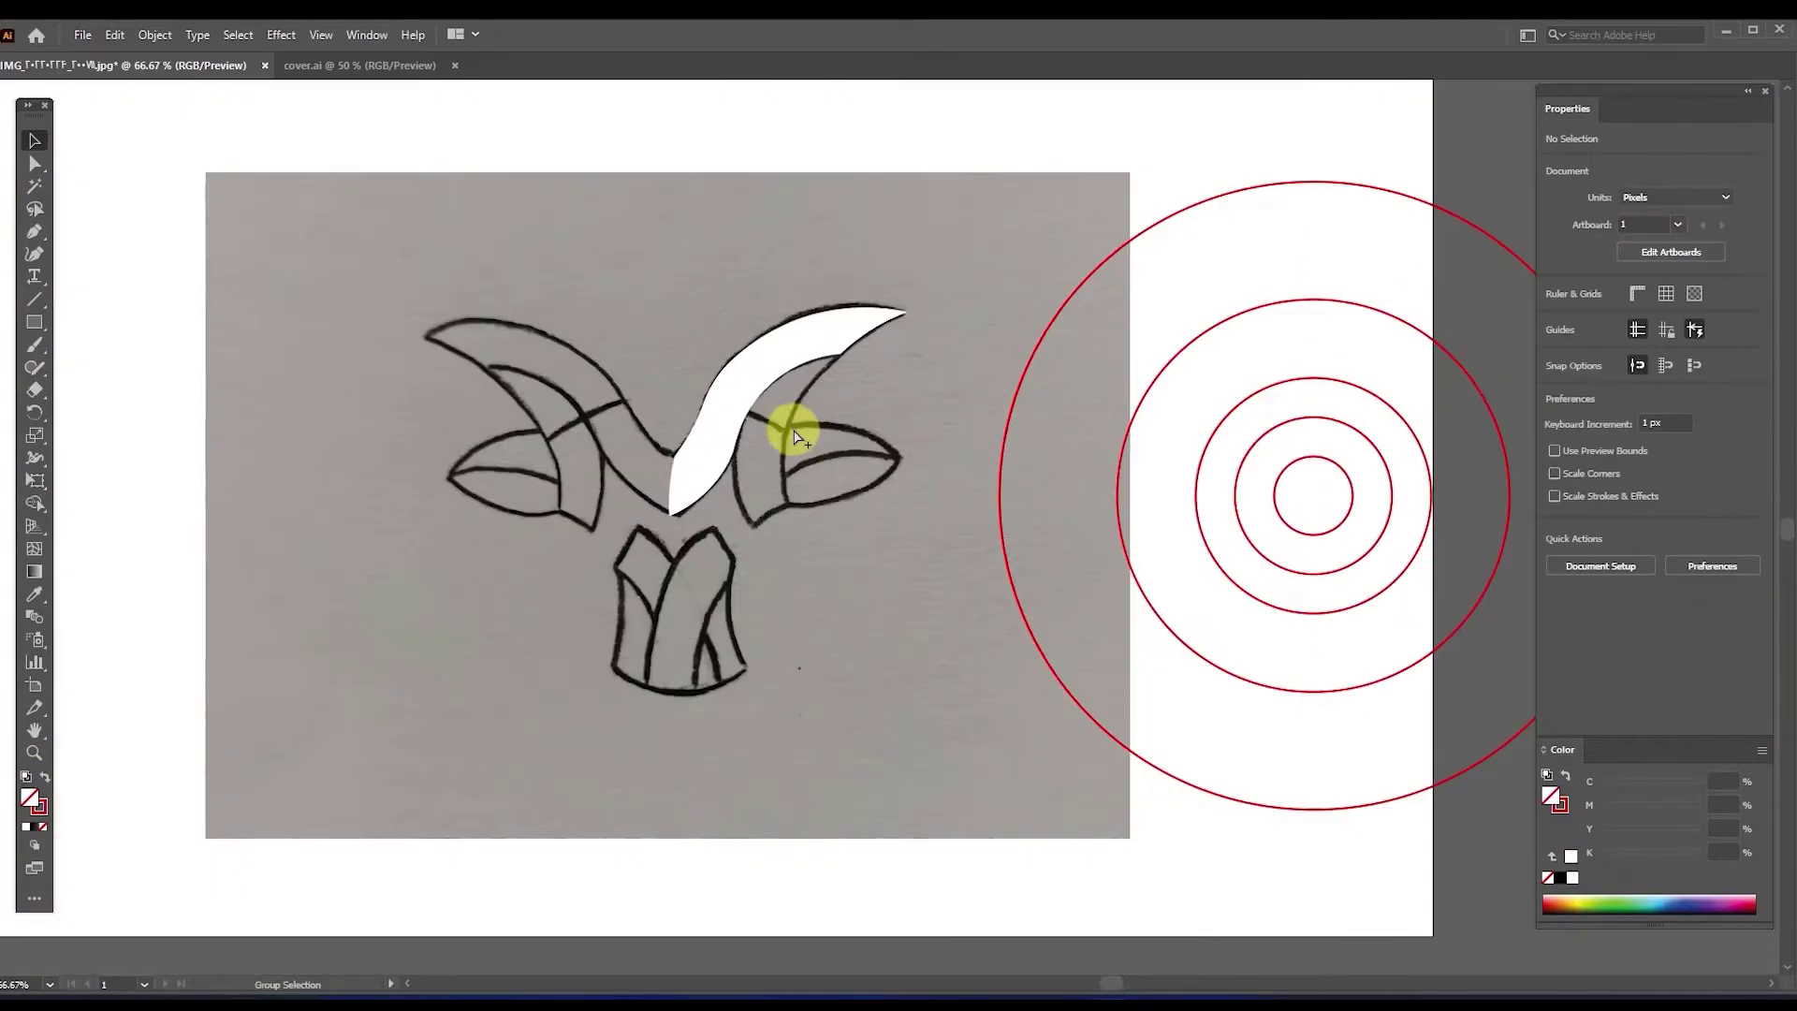
{"action": "left_click_drag", "start_coordinate": [836, 418], "coordinate": [765, 377]}
Place three red circle copies around the inner horn area
{"action": "left_click_drag", "start_coordinate": [1277, 348], "coordinate": [884, 331]}
{"action": "scroll", "coordinate": [775, 344], "scroll_direction": "up", "scroll_amount": 1}
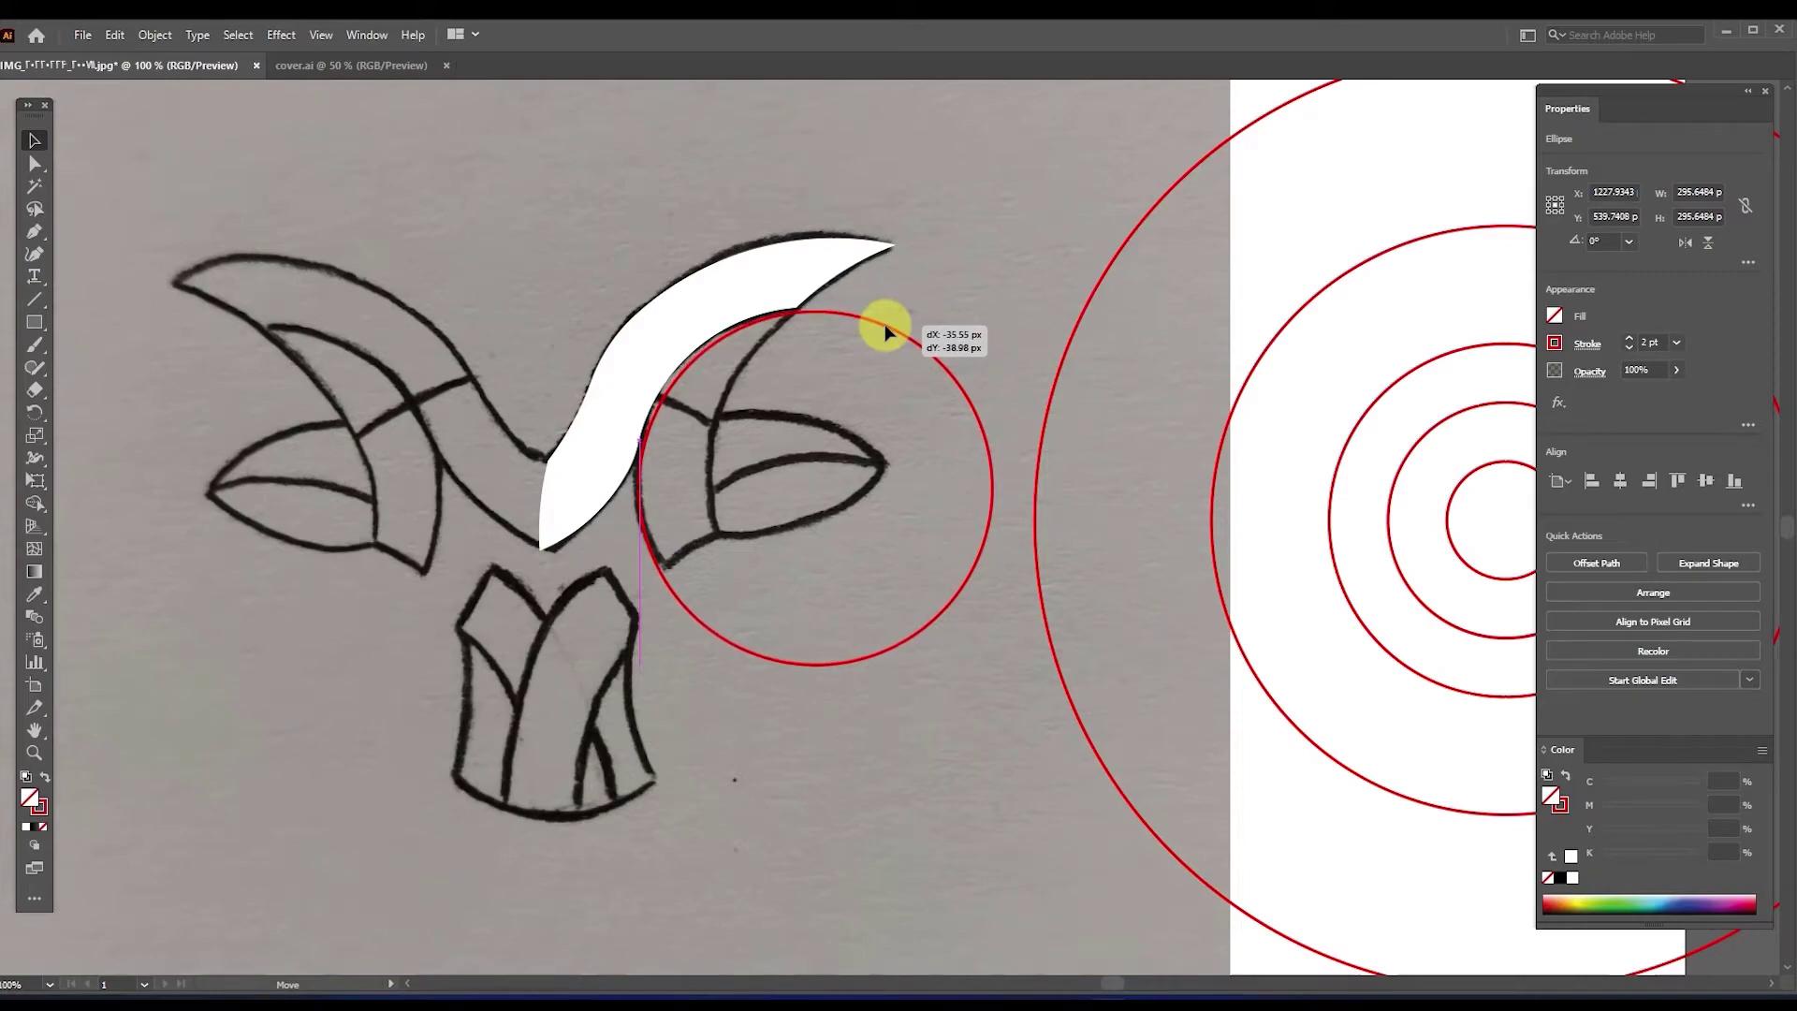
{"action": "left_click_drag", "start_coordinate": [885, 331], "coordinate": [884, 330]}
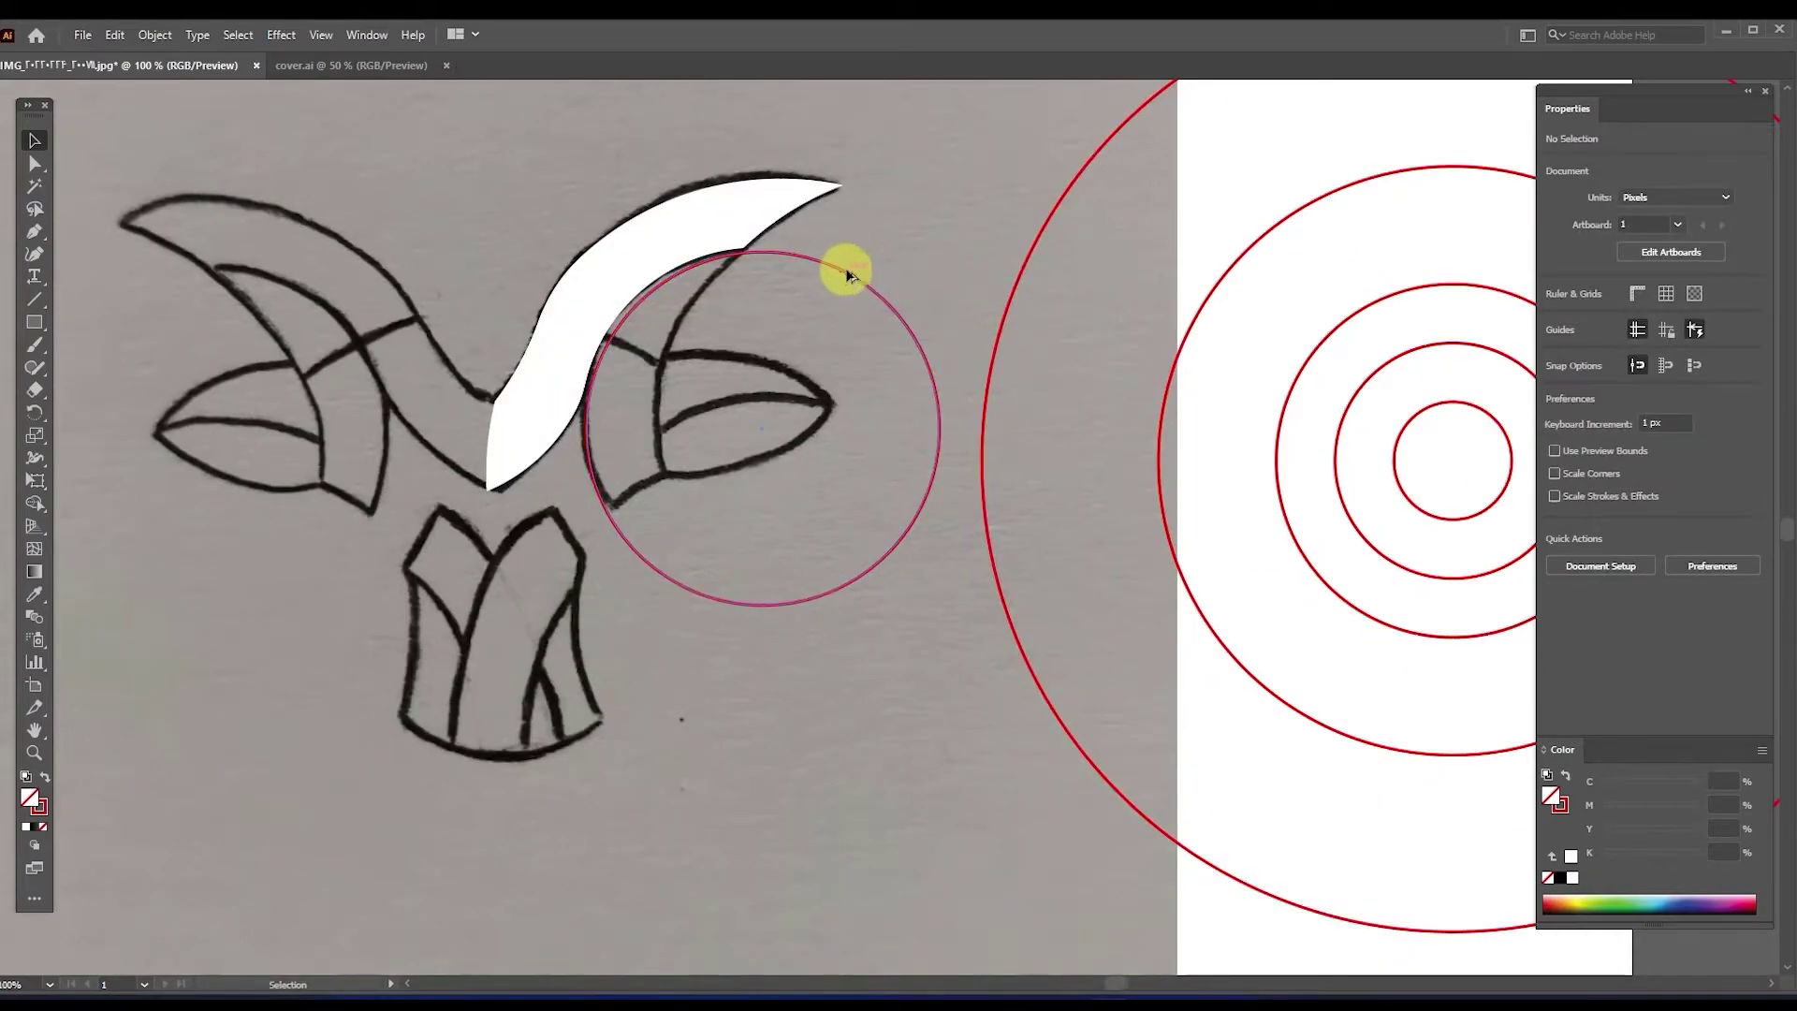
{"action": "left_click_drag", "start_coordinate": [856, 270], "coordinate": [914, 254]}
{"action": "key", "text": "Left"}
{"action": "key", "text": "Down"}
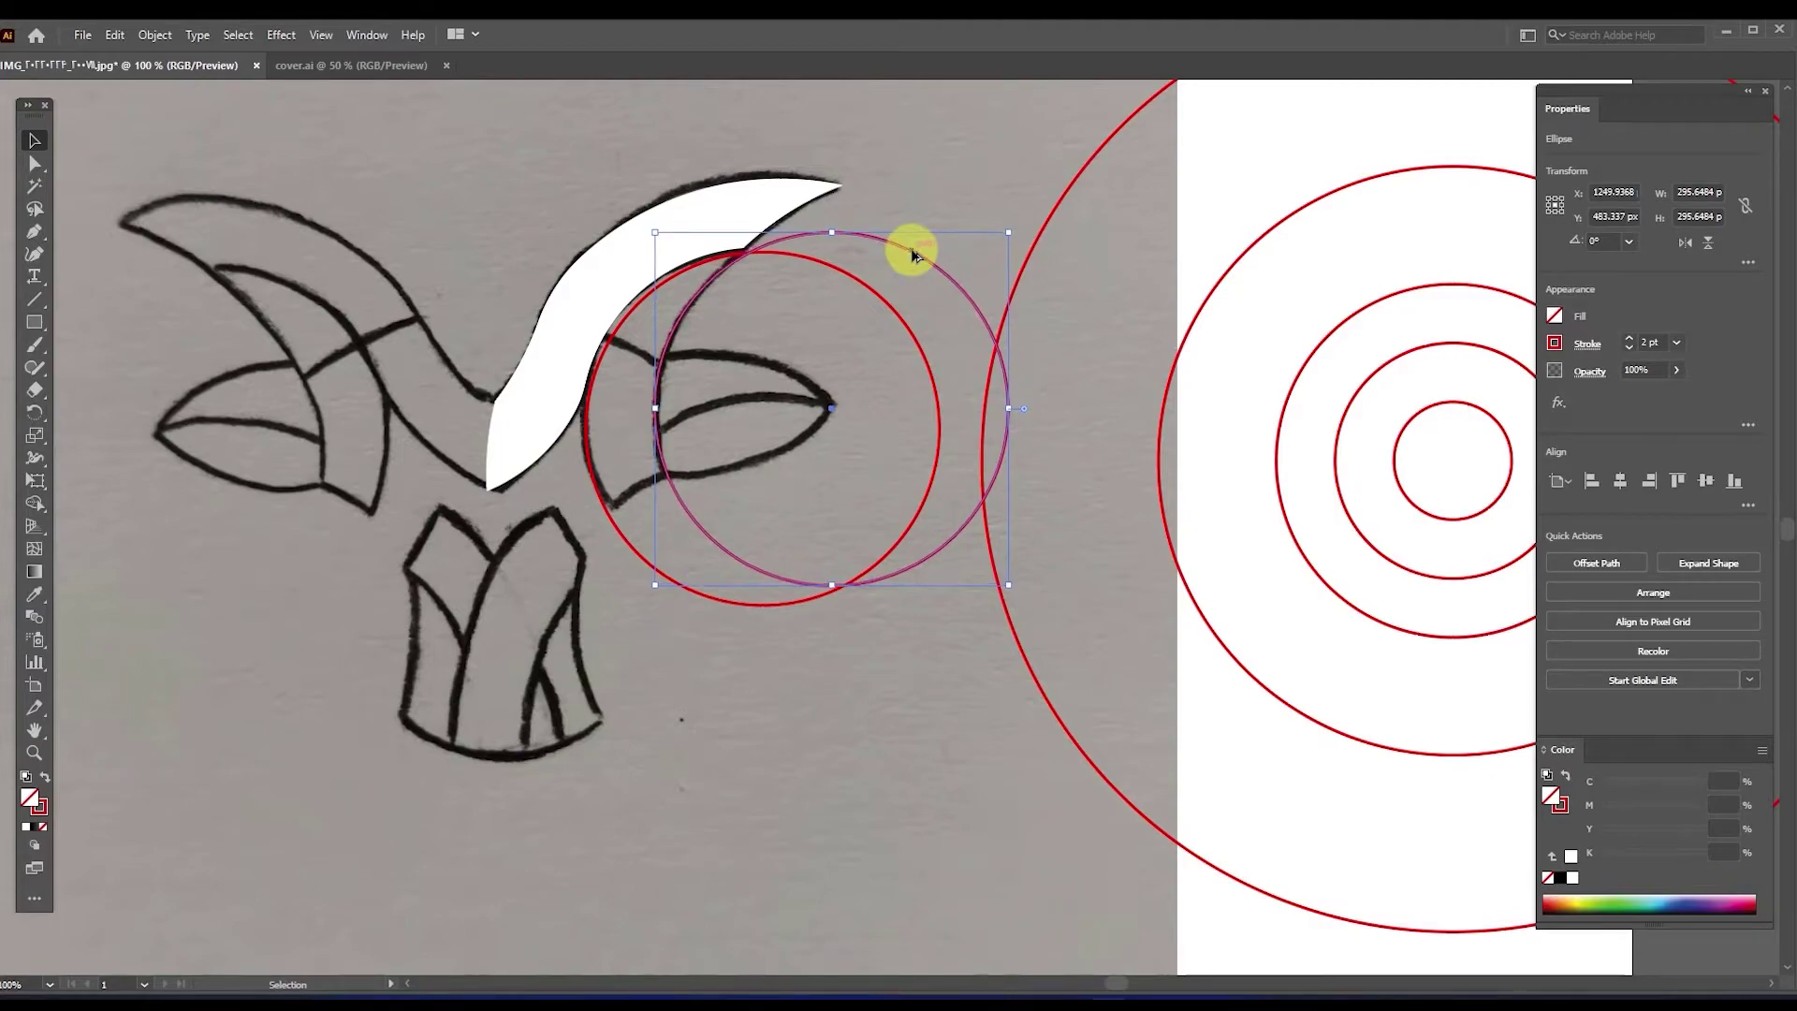
{"action": "left_click_drag", "start_coordinate": [914, 255], "coordinate": [810, 488]}
Carve the inner horn piece with Shape Builder and give it the same white fill
{"action": "left_click", "coordinate": [702, 522], "text": "shift"}
{"action": "left_click", "coordinate": [705, 596], "text": "shift"}
{"action": "left_click", "coordinate": [35, 502]}
{"action": "mouse_move", "coordinate": [970, 297]}
{"action": "left_mouse_down"}
{"action": "mouse_move", "coordinate": [582, 702]}
{"action": "mouse_move", "coordinate": [862, 561]}
{"action": "left_mouse_up"}
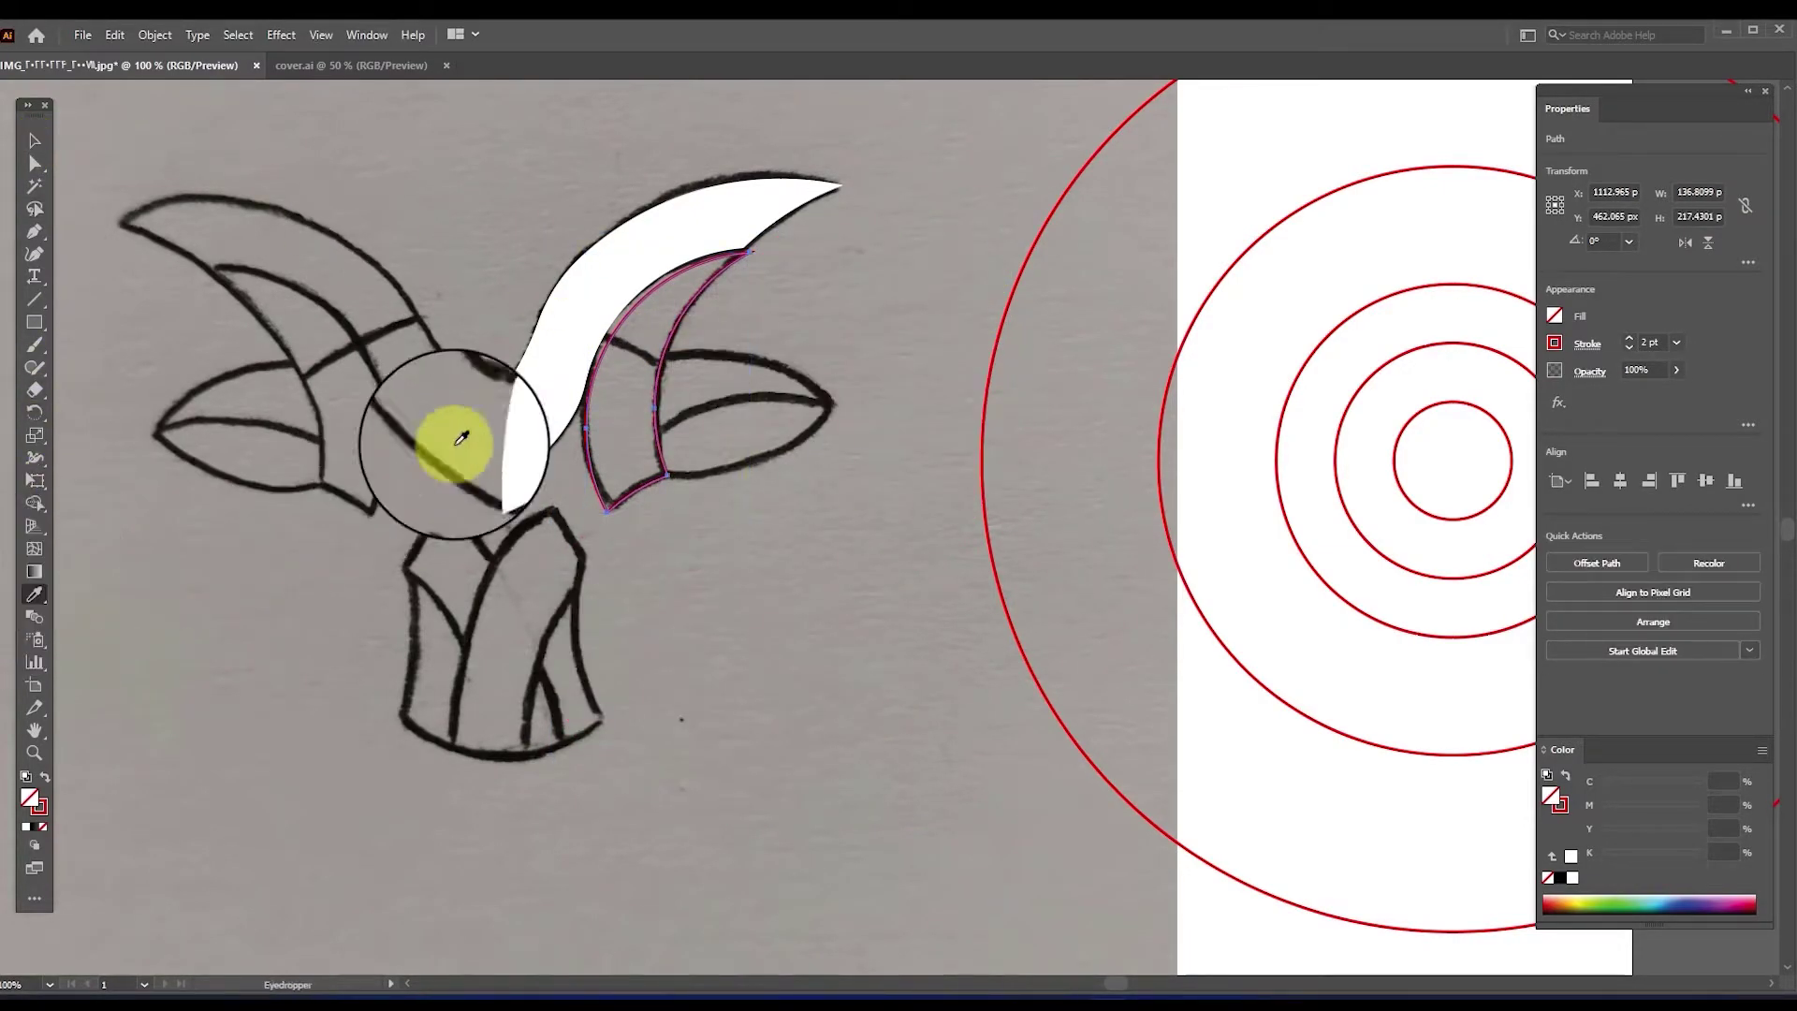
{"action": "left_click", "coordinate": [559, 365]}
{"action": "key", "text": "Left"}
{"action": "key", "text": "Right"}
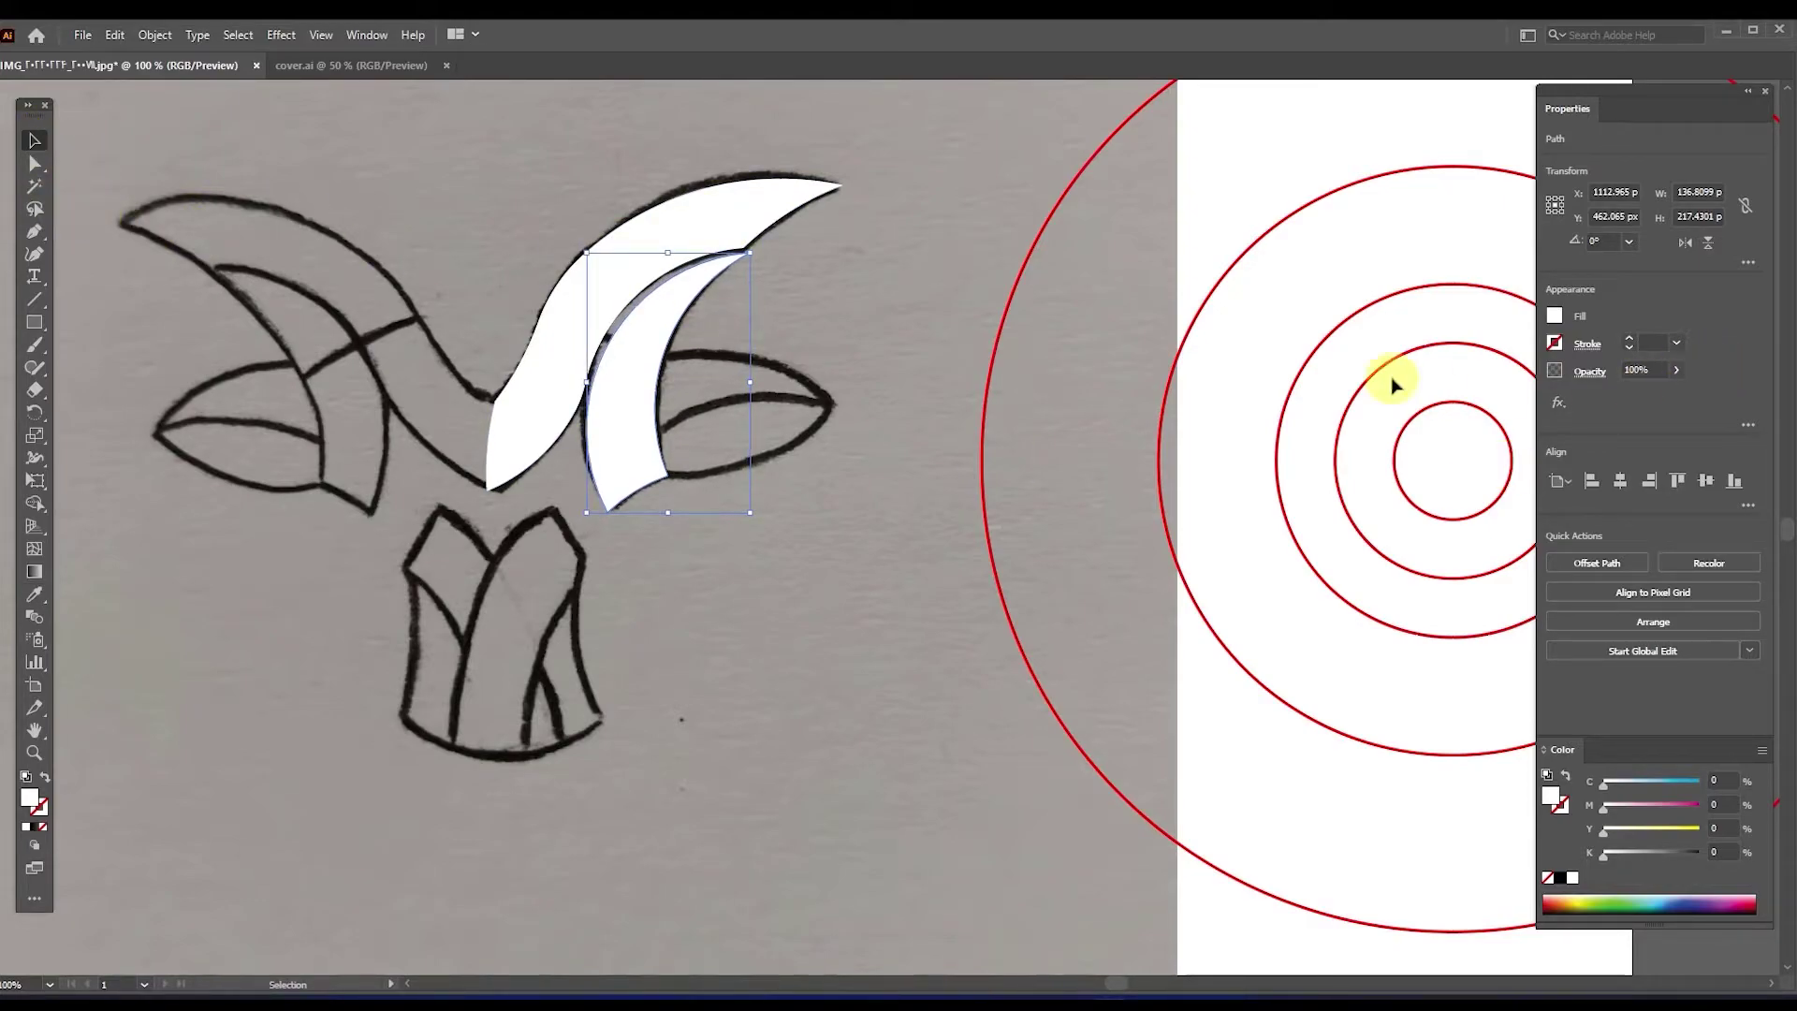
{"action": "left_click", "coordinate": [828, 291]}
{"action": "left_click_drag", "start_coordinate": [806, 304], "coordinate": [712, 333]}
Copy a ring onto the right ear, select the overlapping rings, and merge the ear region
{"action": "mouse_move", "coordinate": [1461, 352]}
{"action": "left_mouse_down"}
{"action": "mouse_move", "coordinate": [958, 422]}
{"action": "mouse_move", "coordinate": [715, 419]}
{"action": "mouse_move", "coordinate": [737, 305]}
{"action": "mouse_move", "coordinate": [714, 221]}
{"action": "mouse_move", "coordinate": [741, 227]}
{"action": "mouse_move", "coordinate": [790, 474]}
{"action": "mouse_move", "coordinate": [833, 437]}
{"action": "mouse_move", "coordinate": [944, 206]}
{"action": "left_mouse_up"}
{"action": "scroll", "coordinate": [732, 441], "scroll_direction": "up", "scroll_amount": 4}
{"action": "left_click", "coordinate": [822, 431]}
{"action": "scroll", "coordinate": [833, 442], "scroll_direction": "down", "scroll_amount": 3}
{"action": "left_click", "coordinate": [842, 164], "text": "shift"}
{"action": "left_click", "coordinate": [754, 388], "text": "shift"}
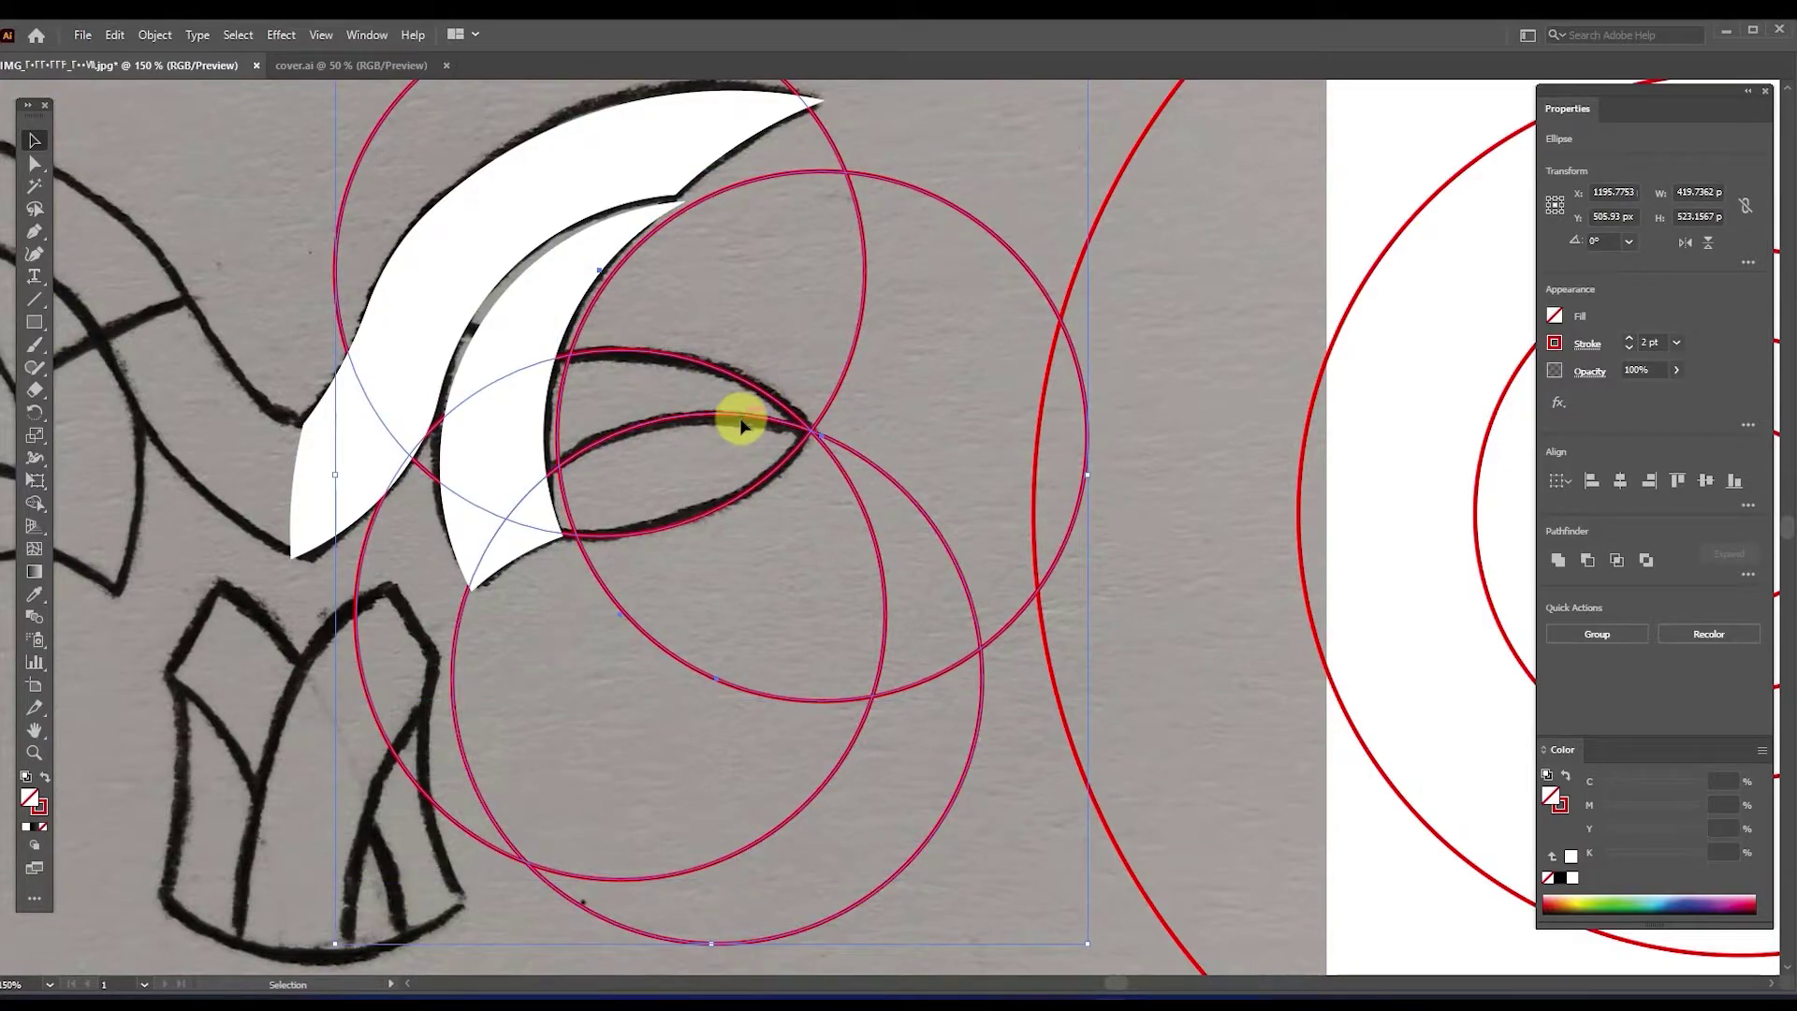
{"action": "left_click", "coordinate": [38, 508]}
{"action": "mouse_move", "coordinate": [1003, 195]}
{"action": "left_mouse_down"}
{"action": "mouse_move", "coordinate": [821, 251]}
{"action": "mouse_move", "coordinate": [541, 416]}
{"action": "mouse_move", "coordinate": [393, 601]}
{"action": "mouse_move", "coordinate": [991, 689]}
{"action": "mouse_move", "coordinate": [912, 519]}
{"action": "left_mouse_up"}
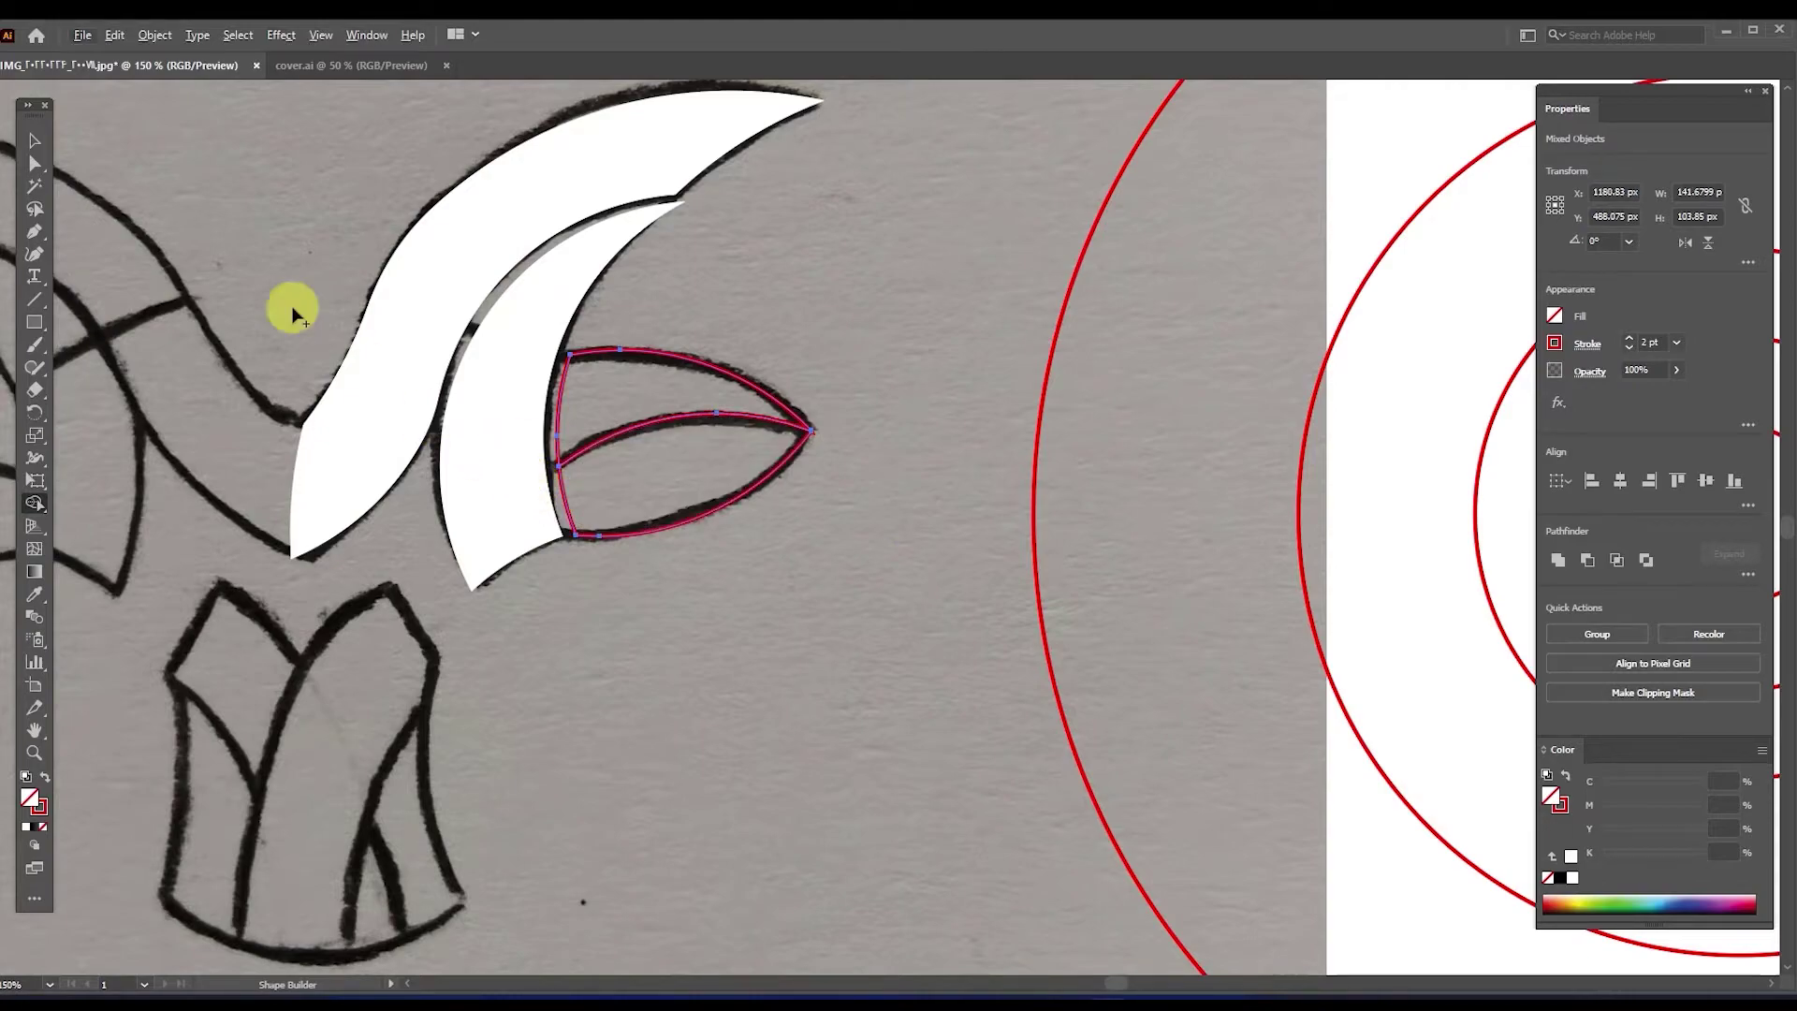
Eyedrop the white crescent's fill onto the ear and select both ear halves
{"action": "left_click", "coordinate": [28, 597]}
{"action": "left_click", "coordinate": [481, 400]}
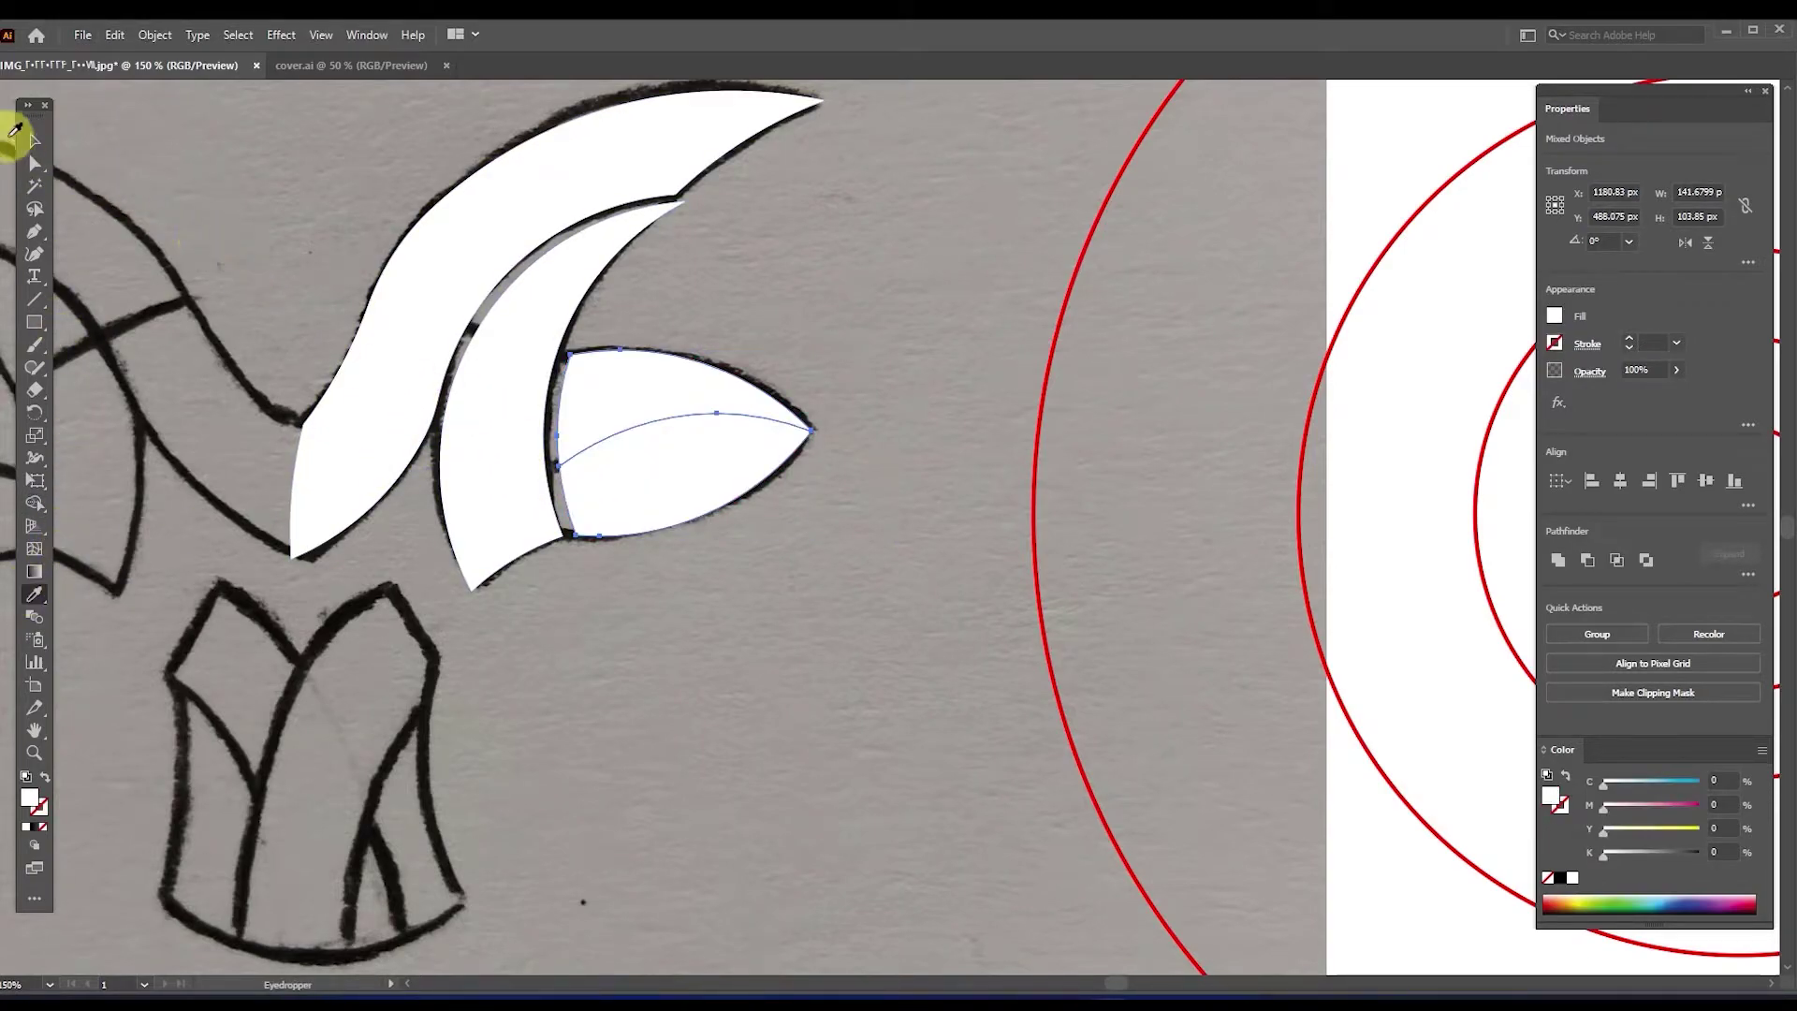
{"action": "scroll", "coordinate": [653, 279], "scroll_direction": "down", "scroll_amount": 1}
{"action": "left_click_drag", "start_coordinate": [685, 291], "coordinate": [710, 319]}
{"action": "scroll", "coordinate": [709, 344], "scroll_direction": "up", "scroll_amount": 1}
{"action": "left_click", "coordinate": [716, 346]}
{"action": "left_click", "coordinate": [685, 392]}
{"action": "left_click", "coordinate": [684, 505]}
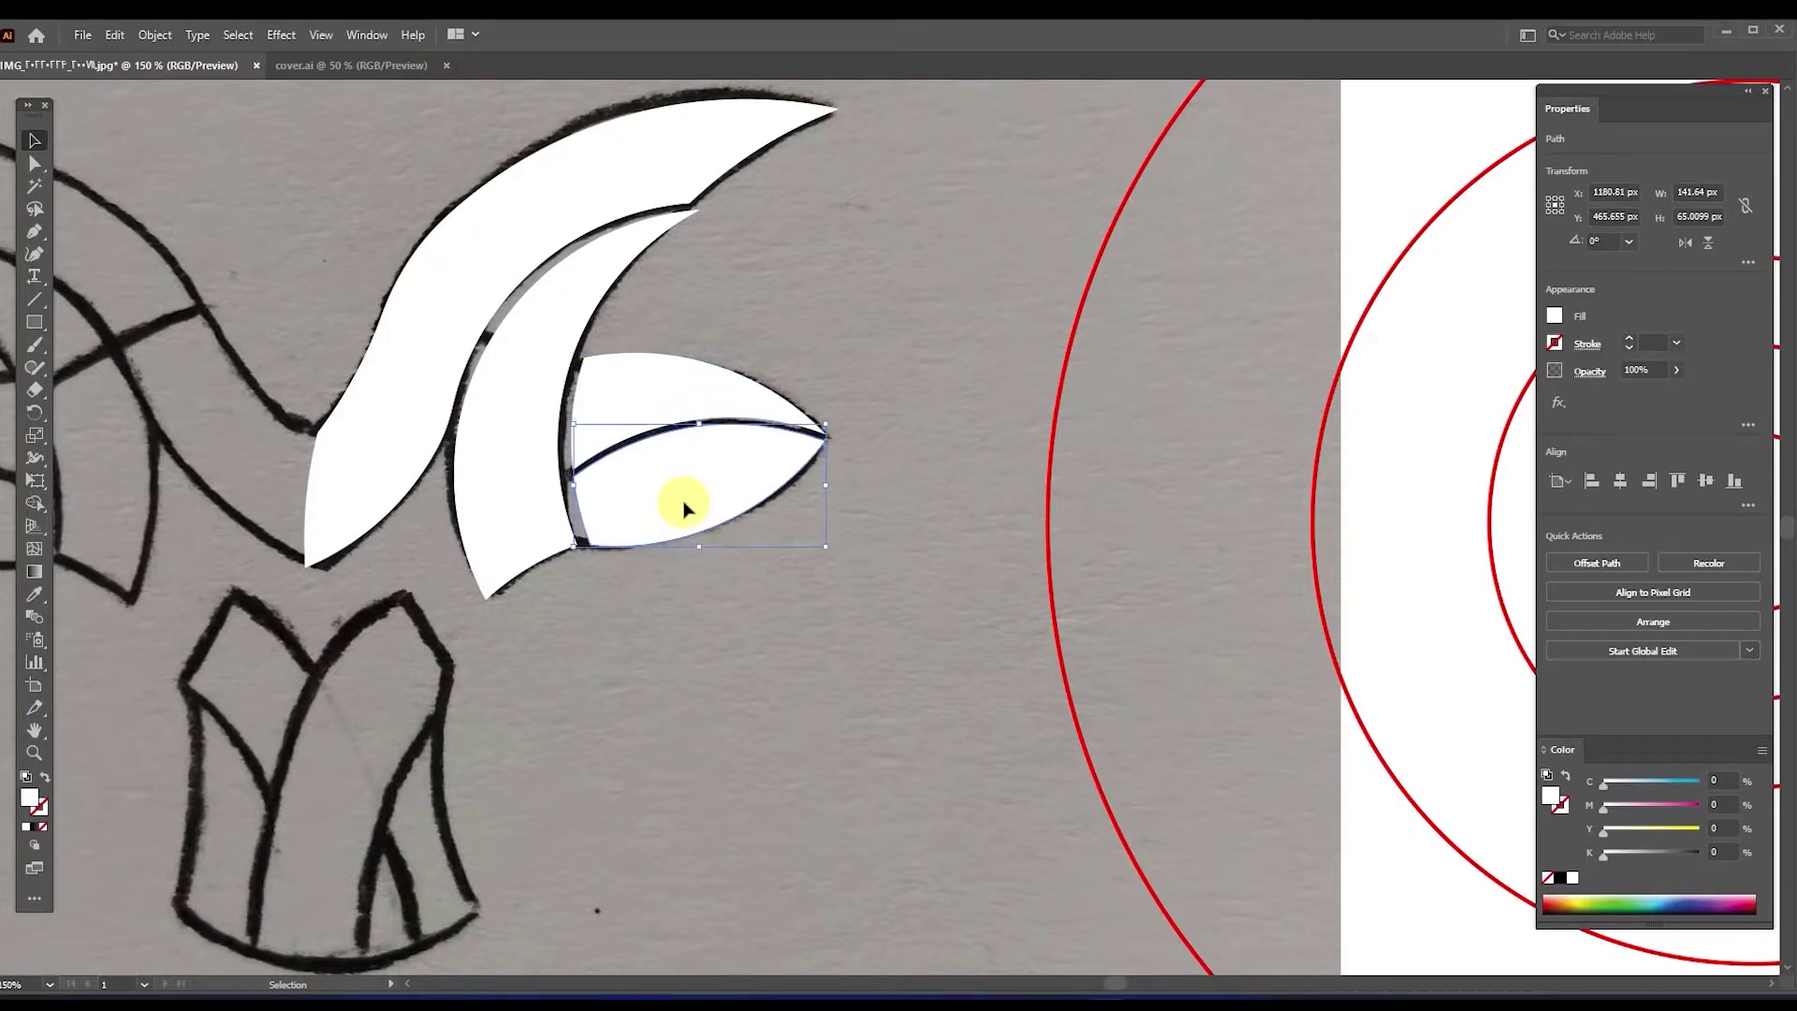
Duplicate the white horn and ear shapes to the left and reflect the copy vertically
{"action": "left_click", "coordinate": [885, 356]}
{"action": "scroll", "coordinate": [724, 335], "scroll_direction": "down", "scroll_amount": 1}
{"action": "left_click_drag", "start_coordinate": [738, 334], "coordinate": [693, 435]}
{"action": "left_click_drag", "start_coordinate": [688, 354], "coordinate": [241, 362]}
{"action": "right_click", "coordinate": [245, 360]}
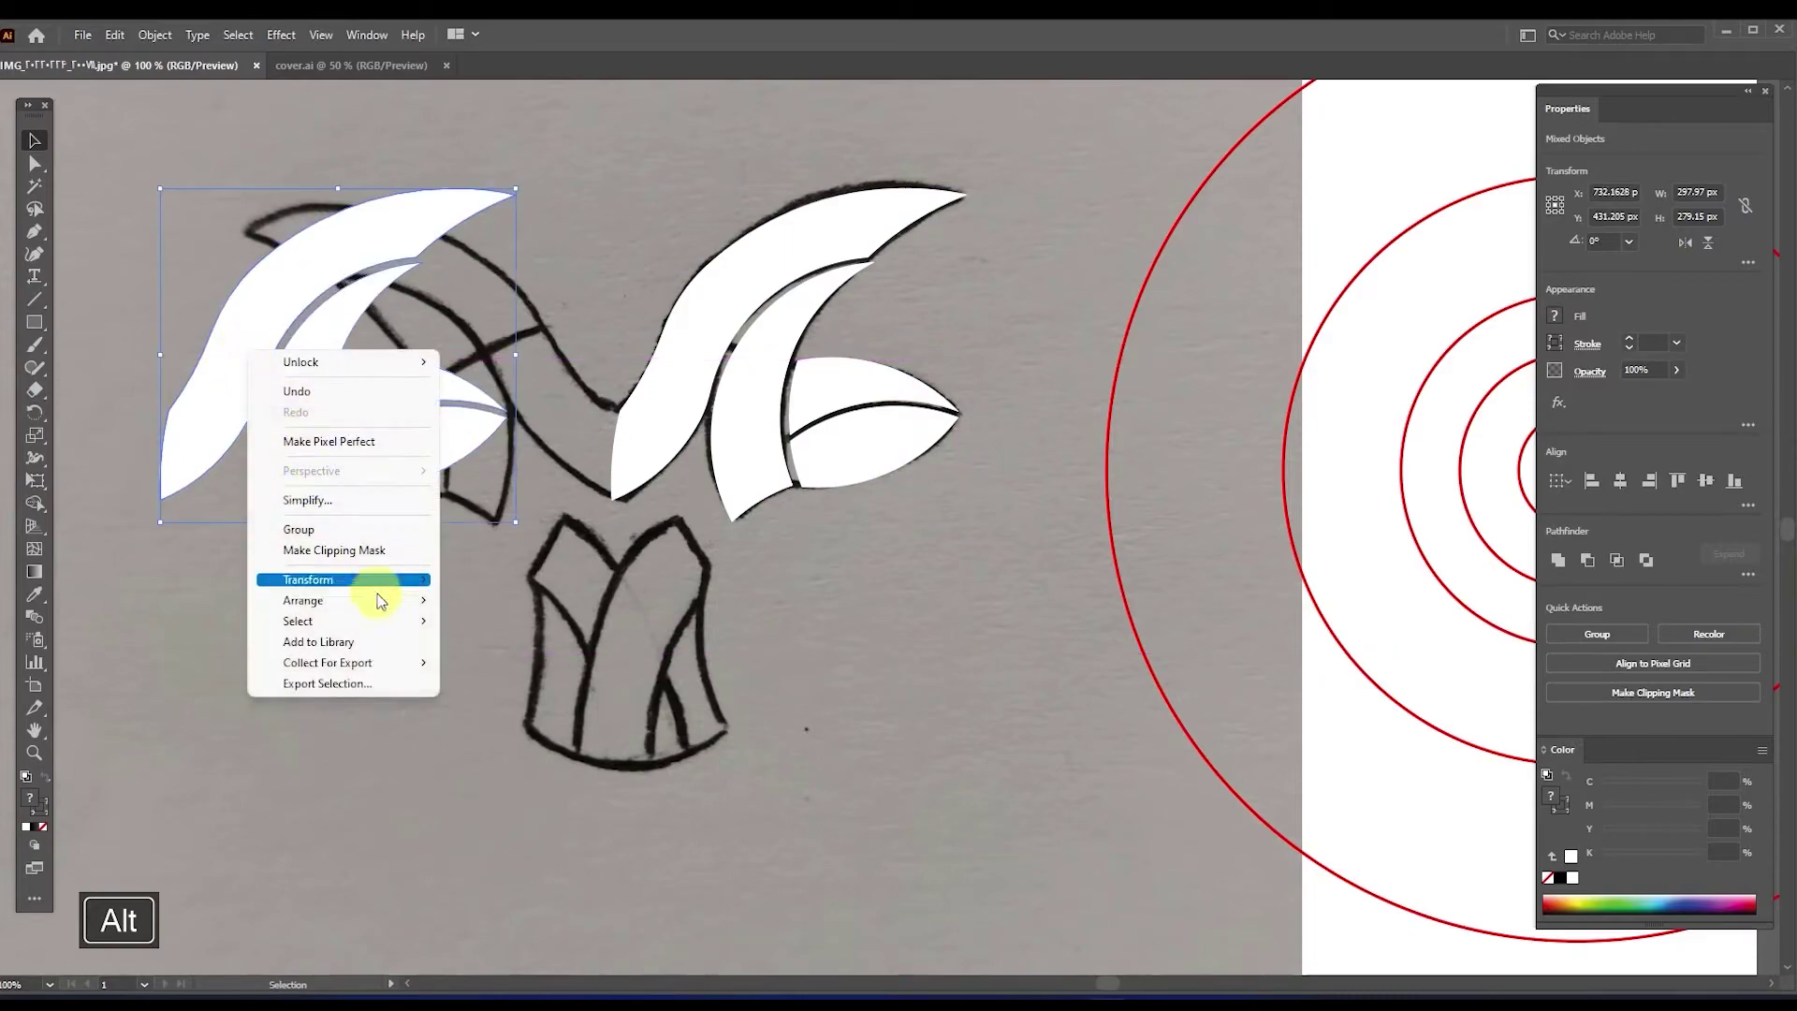
{"action": "mouse_move", "coordinate": [384, 586]}
{"action": "left_click", "coordinate": [529, 640]}
{"action": "left_click", "coordinate": [910, 654]}
{"action": "left_click_drag", "start_coordinate": [512, 473], "coordinate": [629, 484]}
Nudge the mirrored left group right and up into alignment
{"action": "left_click", "coordinate": [670, 545]}
{"action": "scroll", "coordinate": [629, 482], "scroll_direction": "up", "scroll_amount": 3}
{"action": "left_click", "coordinate": [209, 441]}
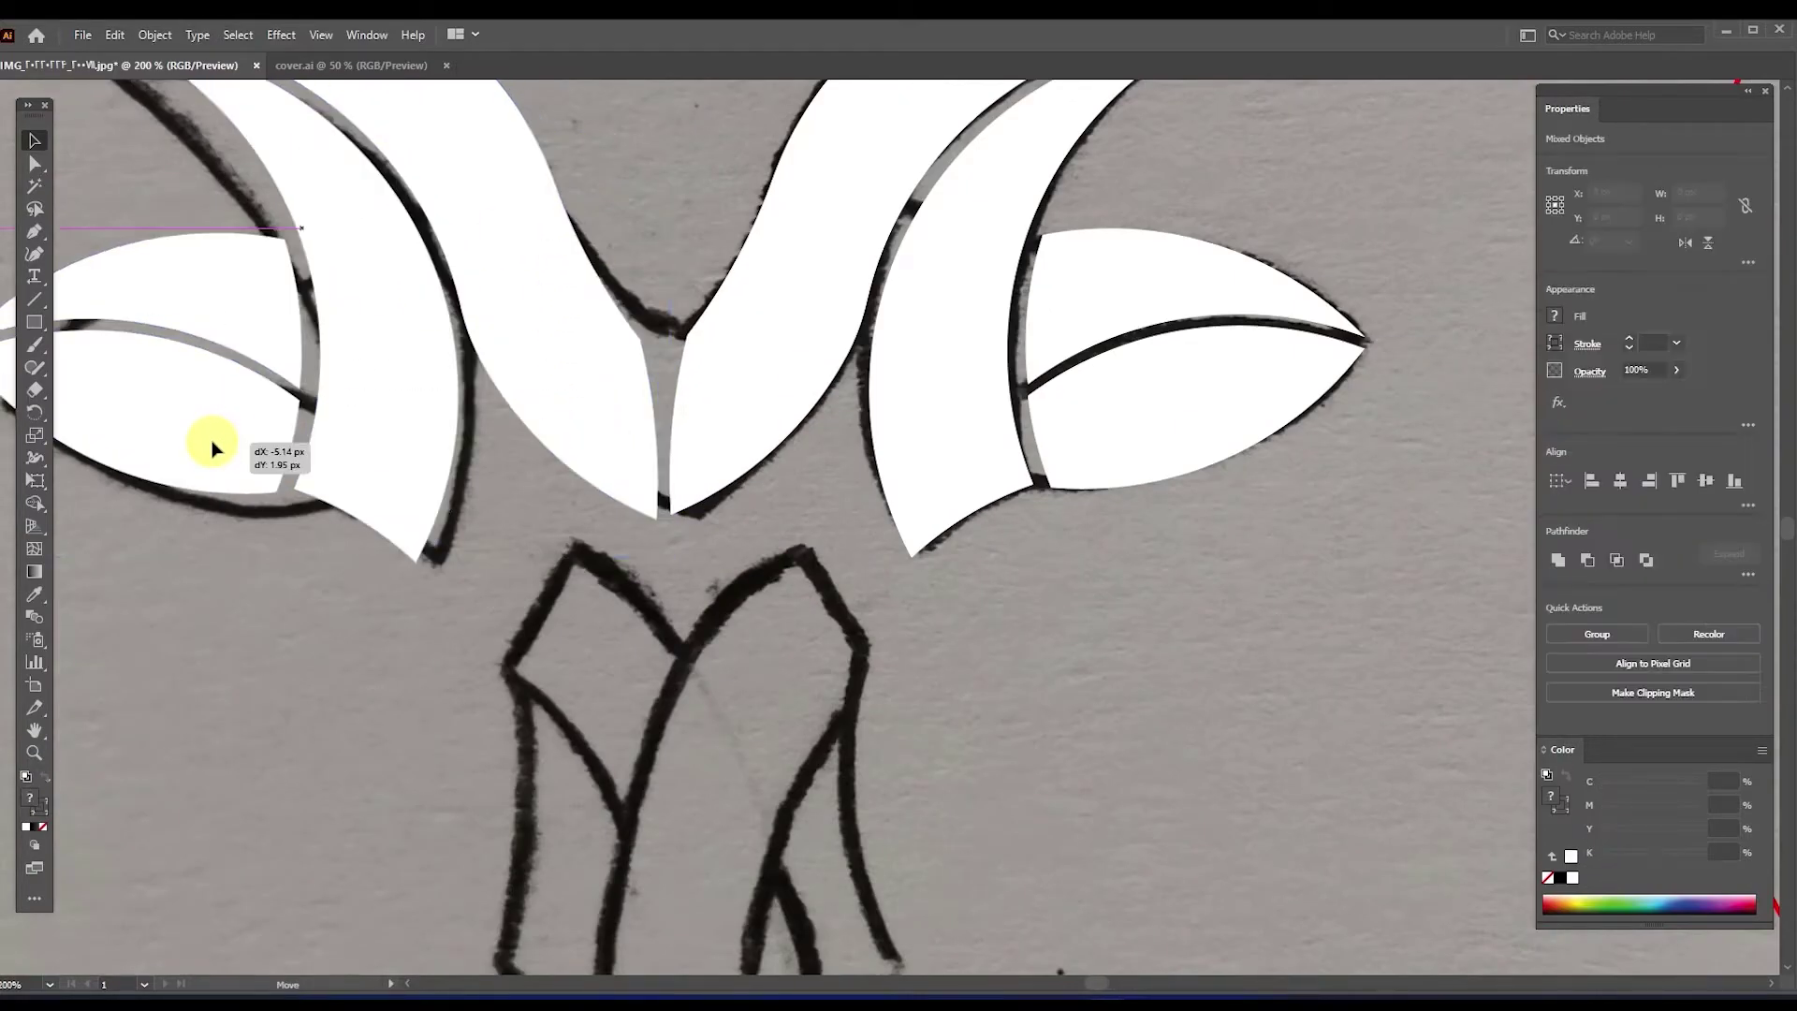
{"action": "key", "text": "Right"}
{"action": "key", "text": "Right"}
{"action": "key", "text": "Right"}
{"action": "key", "text": "Right"}
{"action": "key", "text": "Right"}
{"action": "key", "text": "Up"}
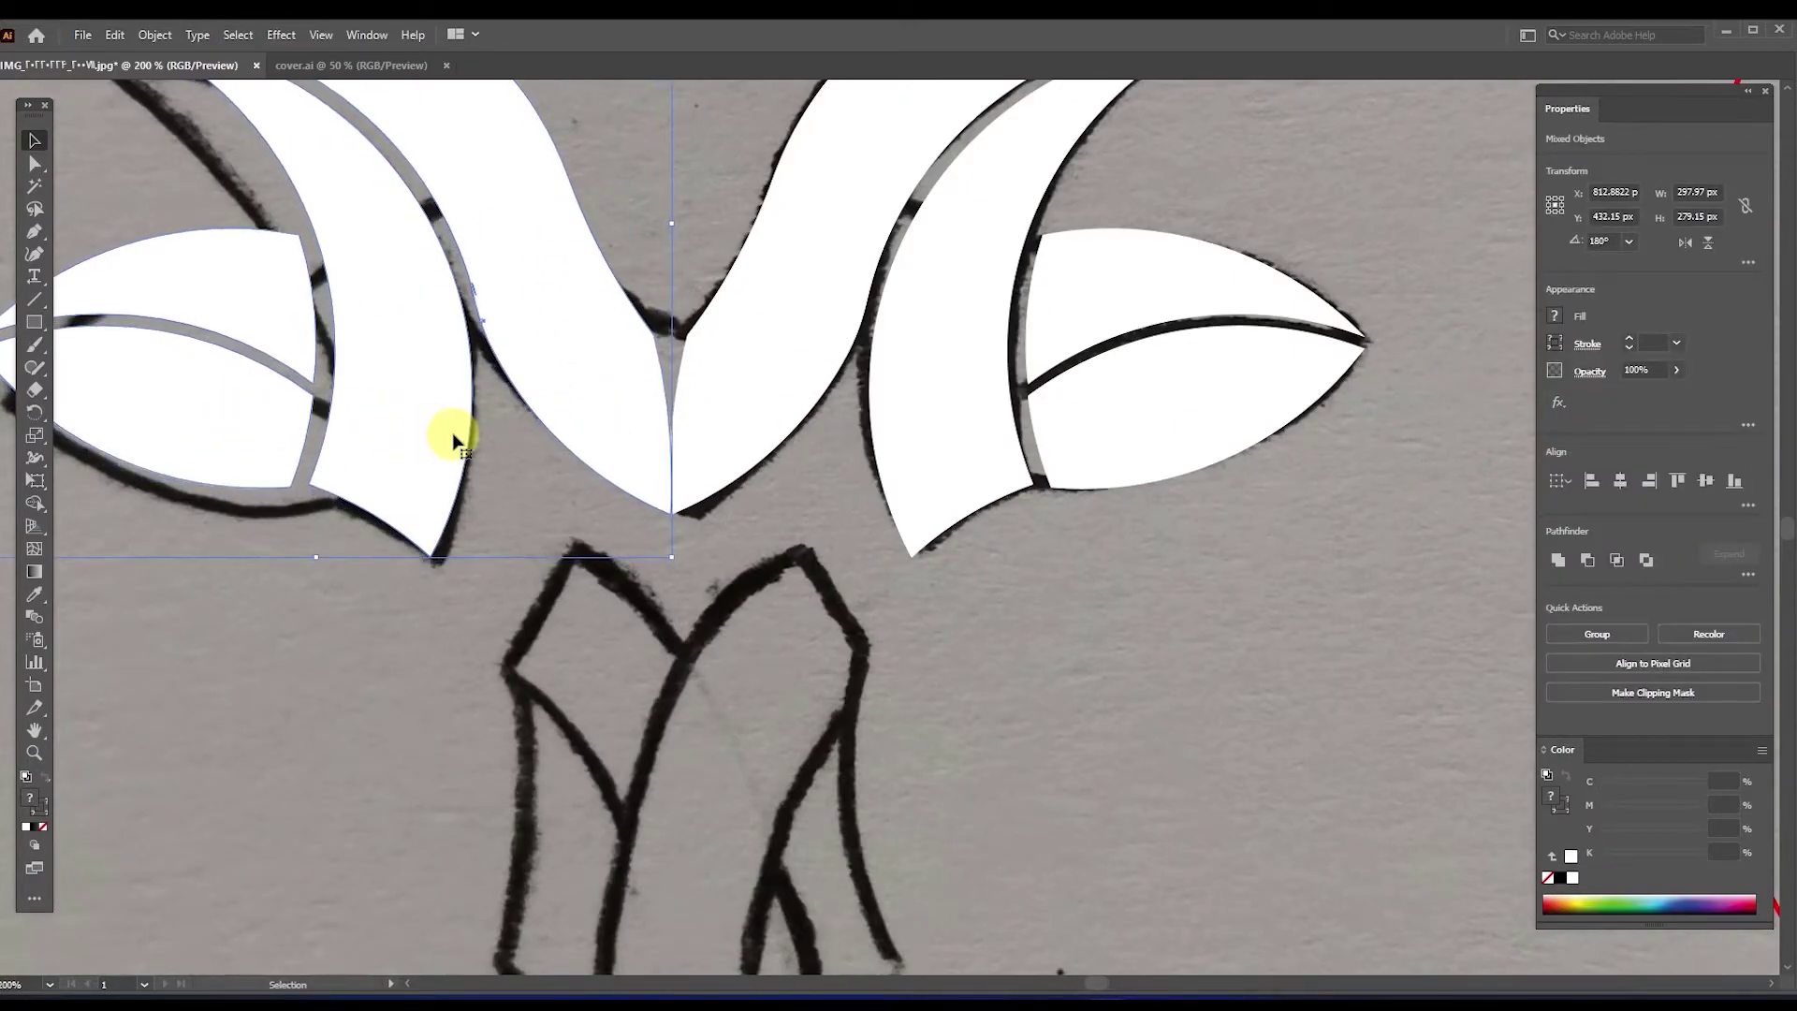
Copy a red circle onto the snout, then undo that copy
{"action": "left_click", "coordinate": [715, 594]}
{"action": "scroll", "coordinate": [715, 592], "scroll_direction": "down", "scroll_amount": 2}
{"action": "left_click_drag", "start_coordinate": [737, 578], "coordinate": [687, 503]}
{"action": "scroll", "coordinate": [665, 542], "scroll_direction": "down", "scroll_amount": 1}
{"action": "mouse_move", "coordinate": [1343, 353]}
{"action": "left_mouse_down"}
{"action": "mouse_move", "coordinate": [920, 512]}
{"action": "mouse_move", "coordinate": [805, 490]}
{"action": "left_mouse_up"}
{"action": "key", "text": "ctrl+z"}
Copy a larger circle and a smaller ring onto the snout and merge the traced snout regions
{"action": "mouse_move", "coordinate": [1386, 278]}
{"action": "left_mouse_down"}
{"action": "mouse_move", "coordinate": [908, 459]}
{"action": "mouse_move", "coordinate": [961, 480]}
{"action": "left_mouse_up"}
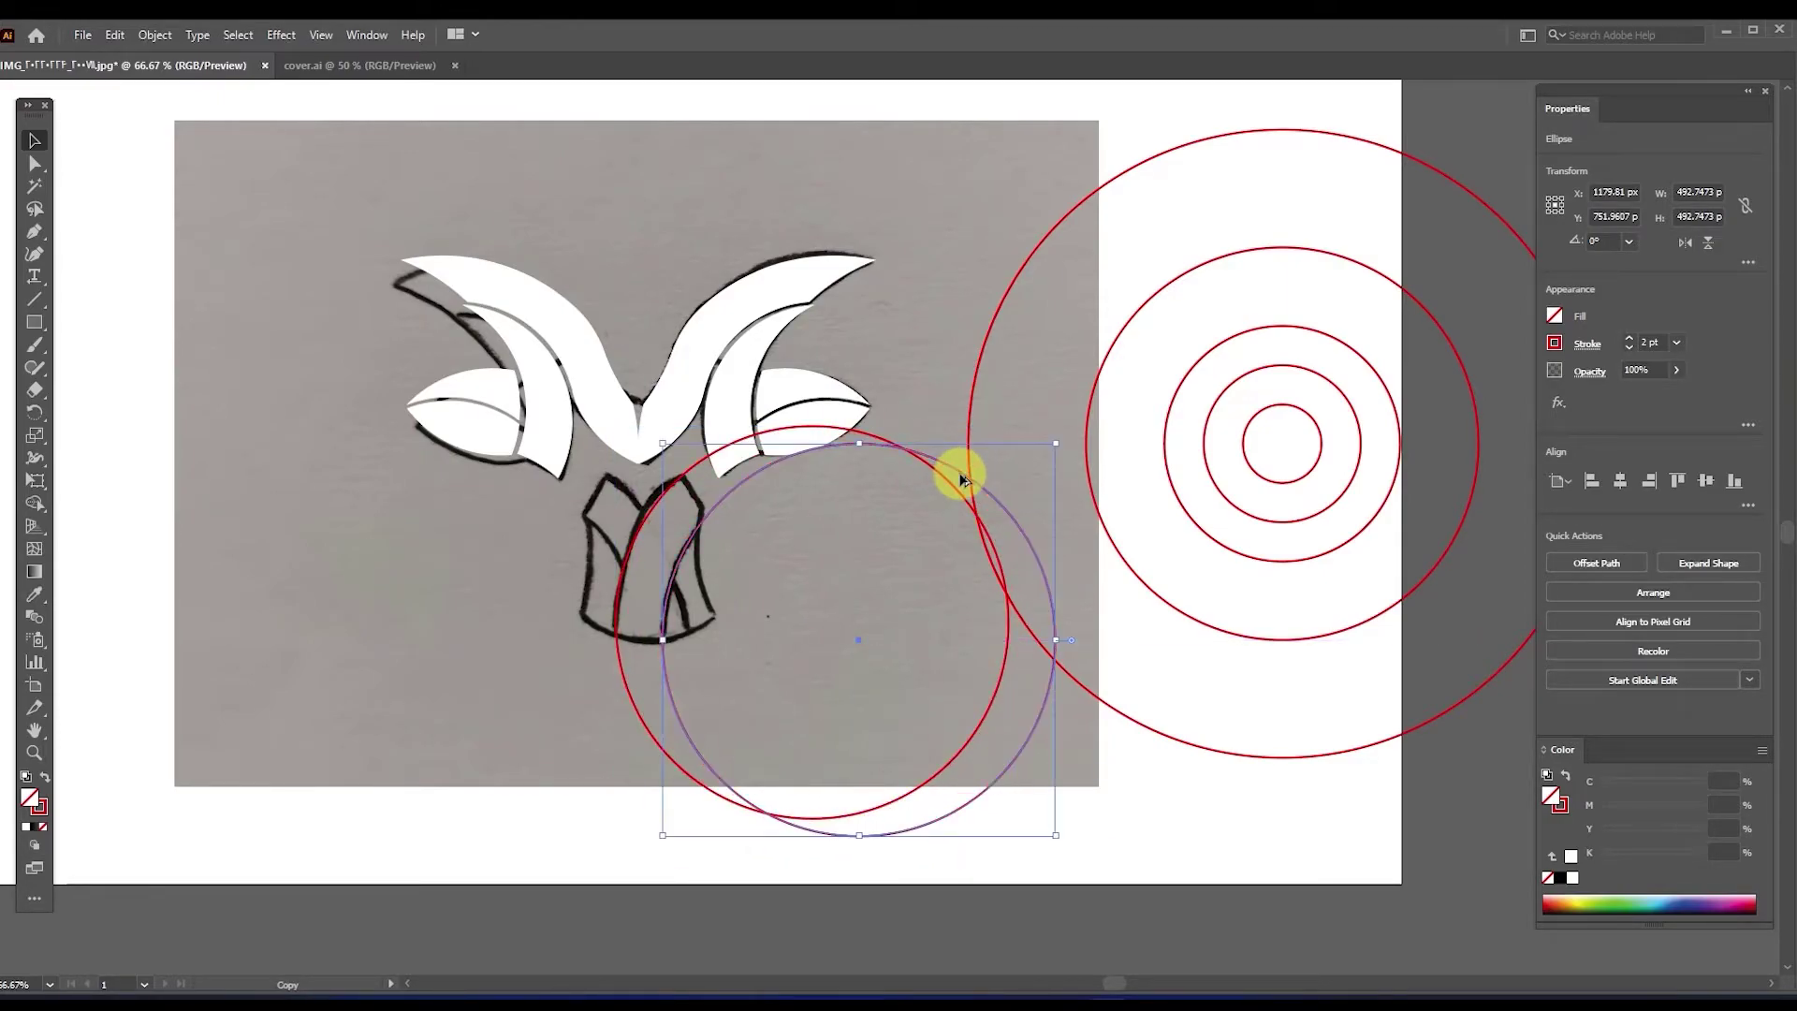
{"action": "left_click_drag", "start_coordinate": [1345, 356], "coordinate": [920, 506]}
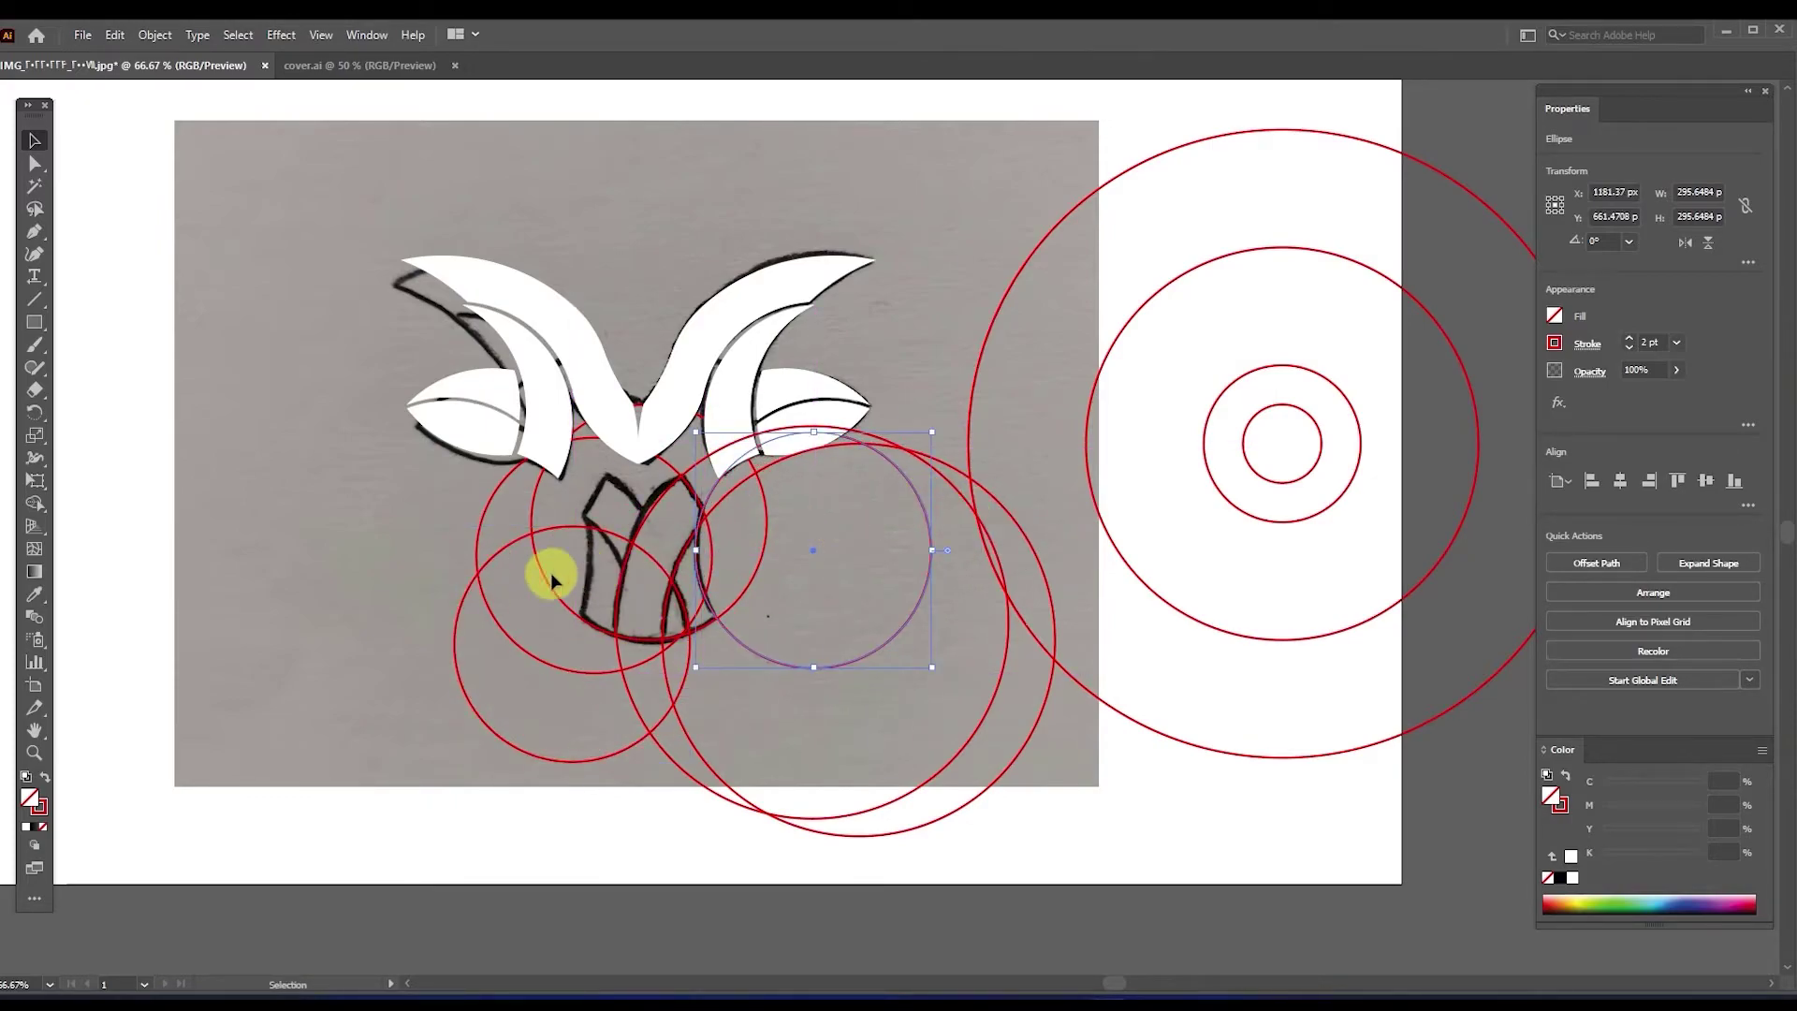
{"action": "left_click_drag", "start_coordinate": [473, 561], "coordinate": [830, 623]}
{"action": "key", "text": "shift+m"}
{"action": "scroll", "coordinate": [631, 610], "scroll_direction": "up", "scroll_amount": 2}
{"action": "left_click_drag", "start_coordinate": [746, 386], "coordinate": [670, 531]}
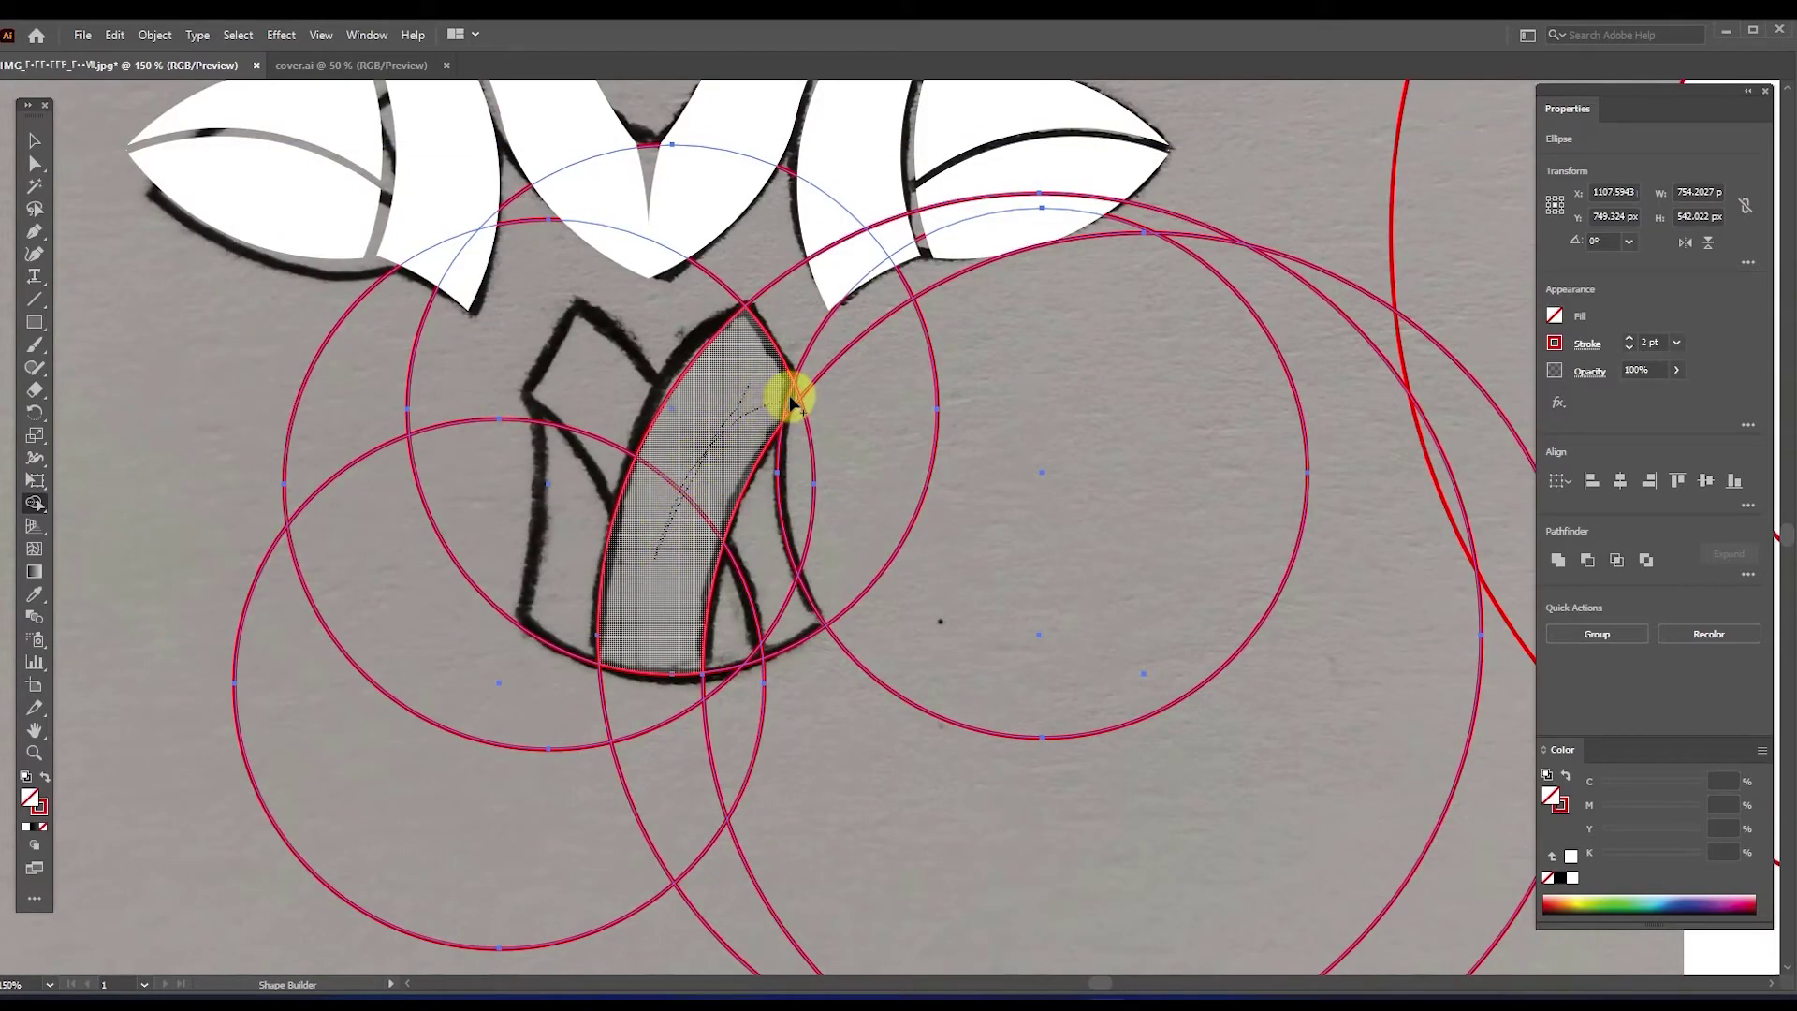
{"action": "left_click_drag", "start_coordinate": [792, 403], "coordinate": [792, 404]}
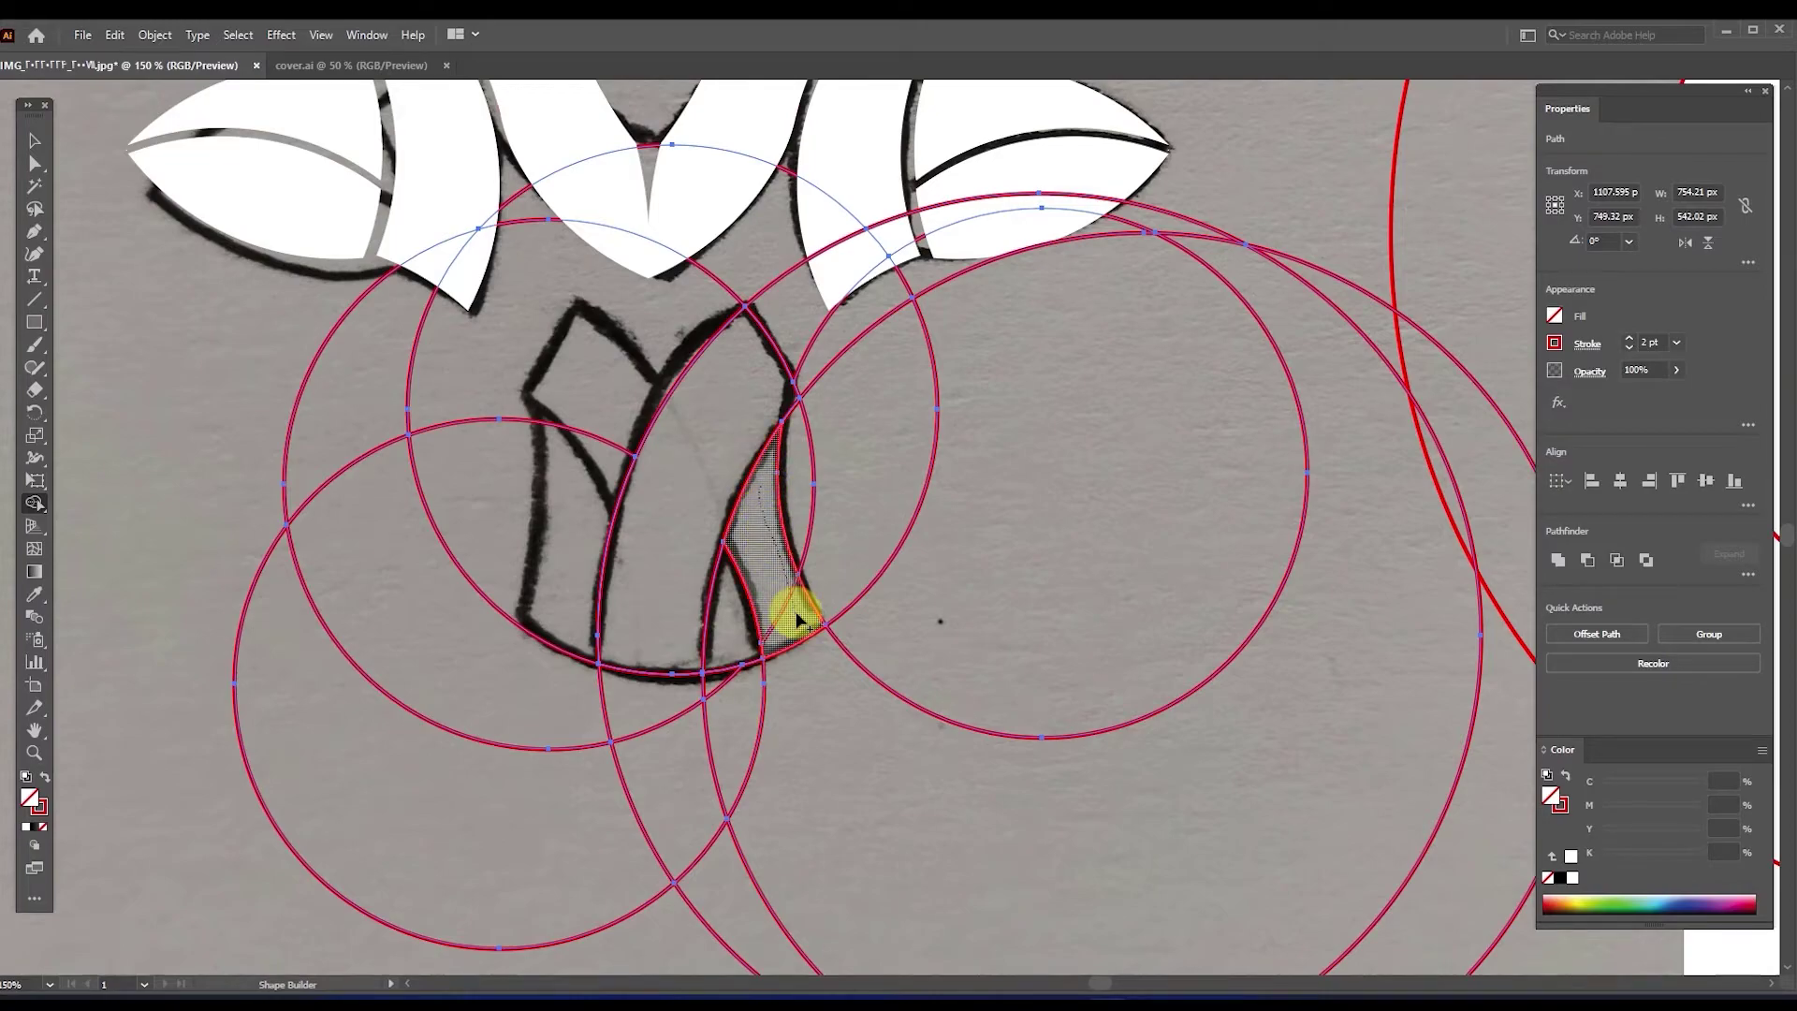
{"action": "mouse_move", "coordinate": [1056, 425]}
{"action": "left_mouse_down"}
{"action": "mouse_move", "coordinate": [626, 333]}
{"action": "mouse_move", "coordinate": [321, 418]}
{"action": "mouse_move", "coordinate": [379, 833]}
{"action": "mouse_move", "coordinate": [630, 698]}
{"action": "mouse_move", "coordinate": [714, 682]}
{"action": "mouse_move", "coordinate": [1076, 766]}
{"action": "left_mouse_up"}
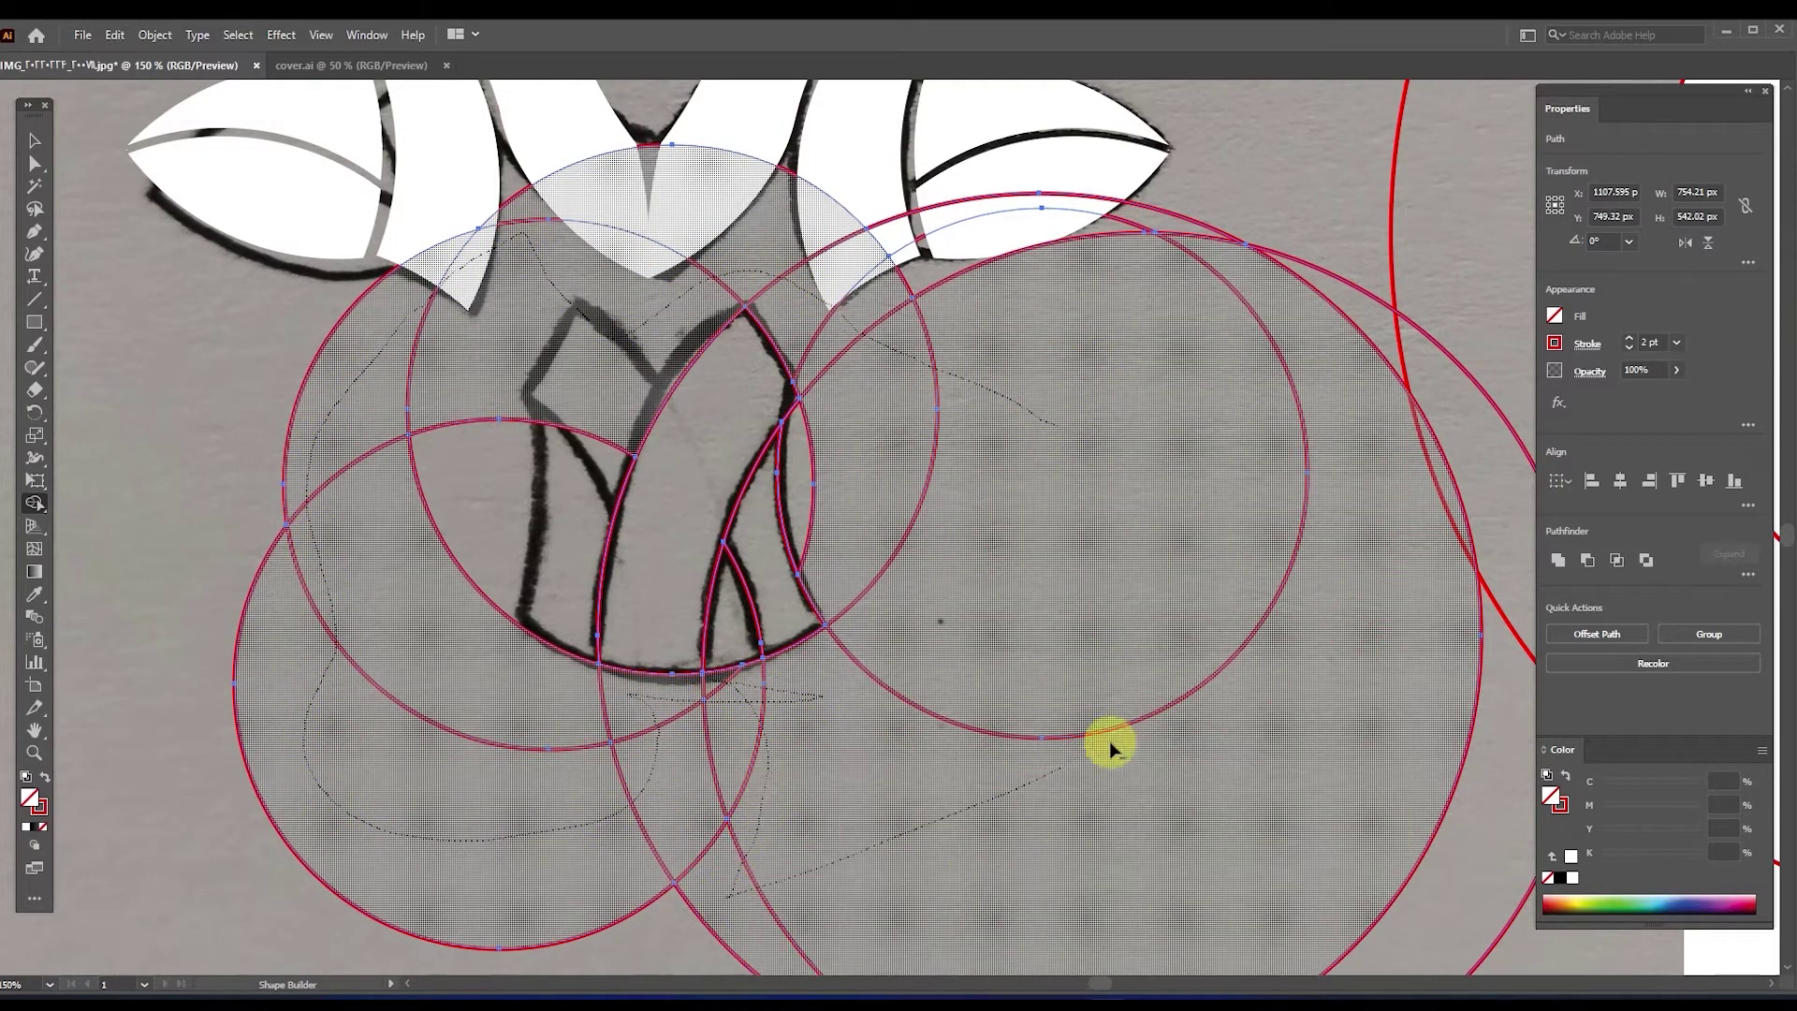
Delete the leftover slivers and arcs, then give the snout shape white fill with no stroke
{"action": "mouse_move", "coordinate": [1384, 489]}
{"action": "left_mouse_down"}
{"action": "mouse_move", "coordinate": [1232, 244]}
{"action": "mouse_move", "coordinate": [967, 253]}
{"action": "mouse_move", "coordinate": [955, 270]}
{"action": "left_mouse_up"}
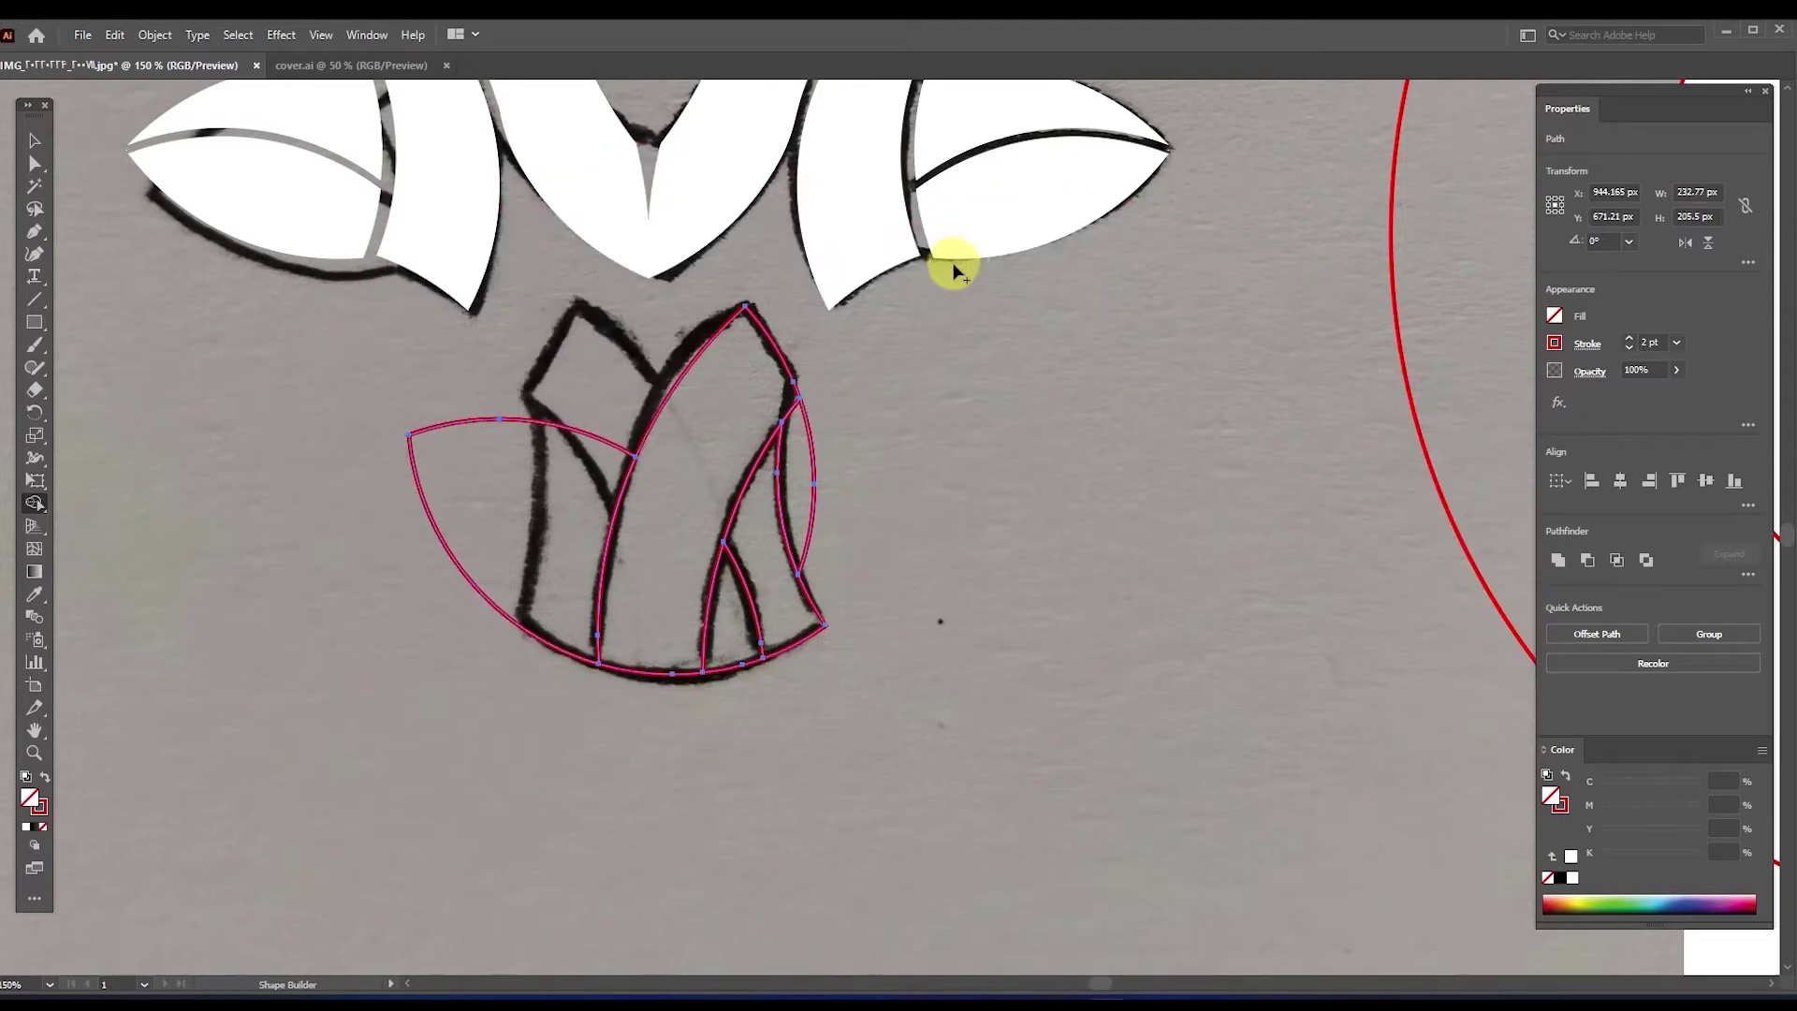
{"action": "mouse_move", "coordinate": [815, 463]}
{"action": "left_mouse_down"}
{"action": "mouse_move", "coordinate": [610, 401]}
{"action": "mouse_move", "coordinate": [423, 596]}
{"action": "left_mouse_up"}
{"action": "left_click", "coordinate": [35, 140]}
{"action": "left_click", "coordinate": [35, 593]}
{"action": "left_click", "coordinate": [326, 204]}
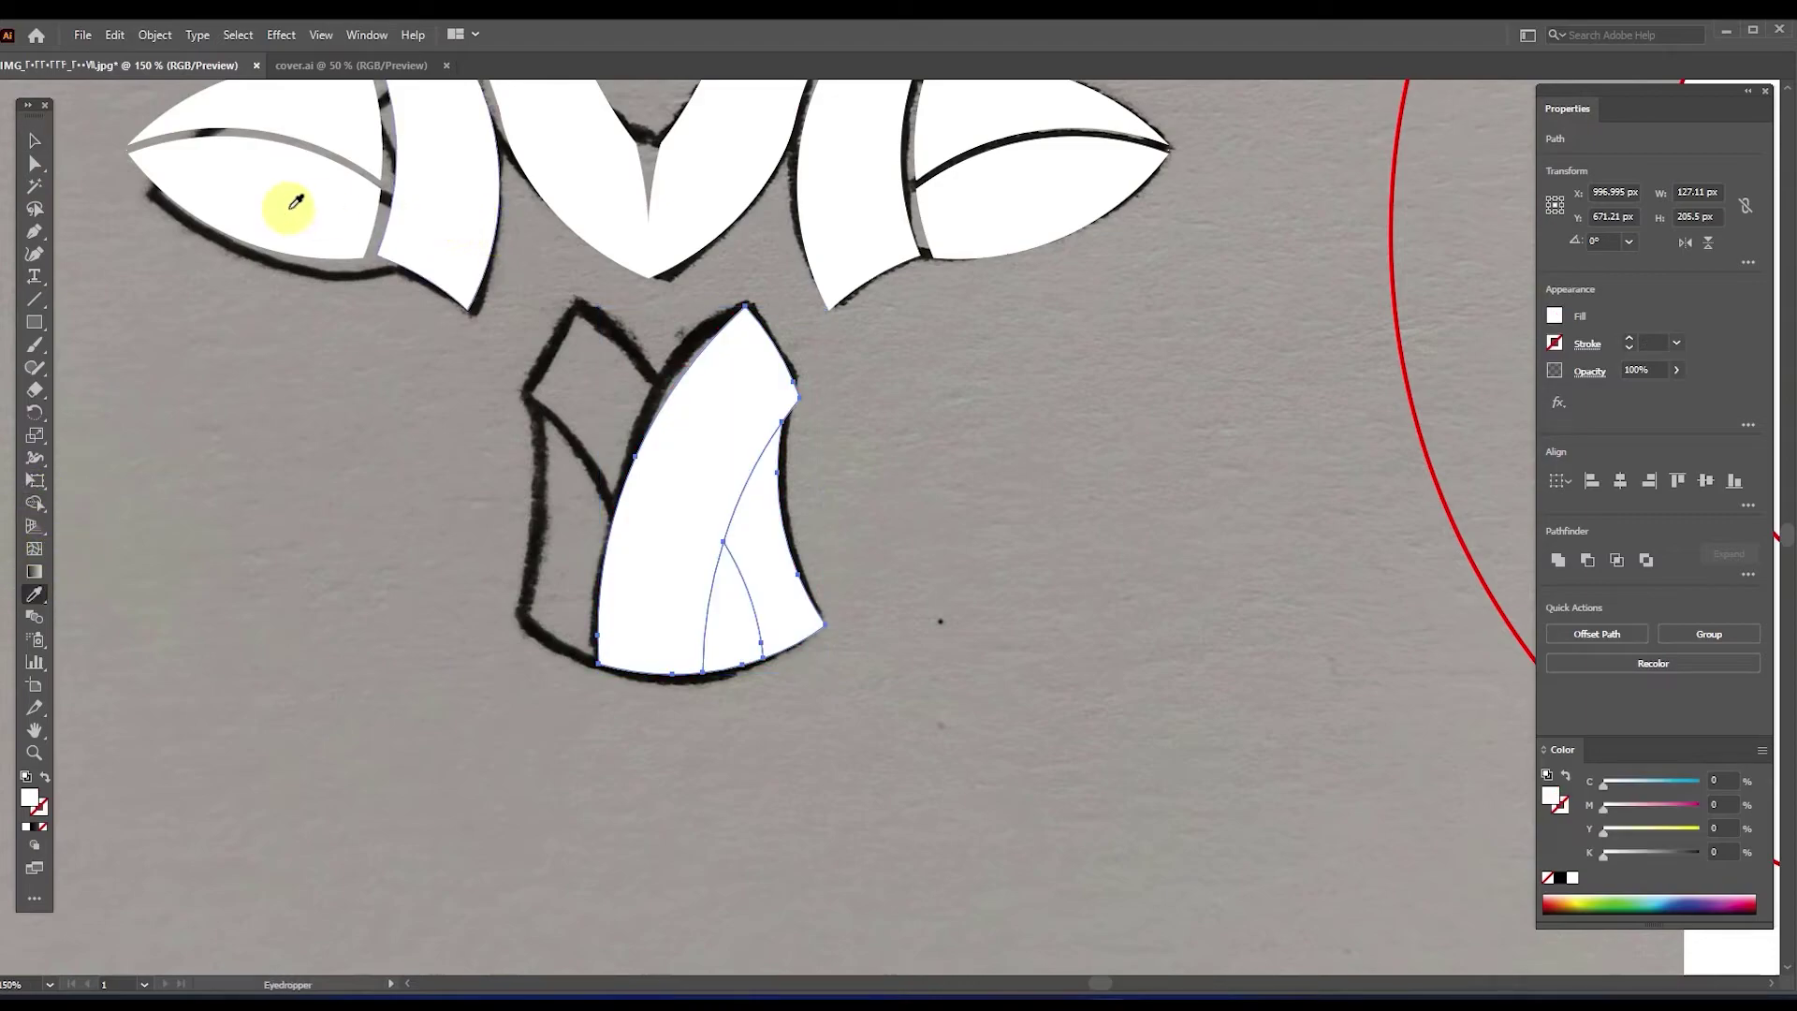
{"action": "left_click", "coordinate": [388, 305]}
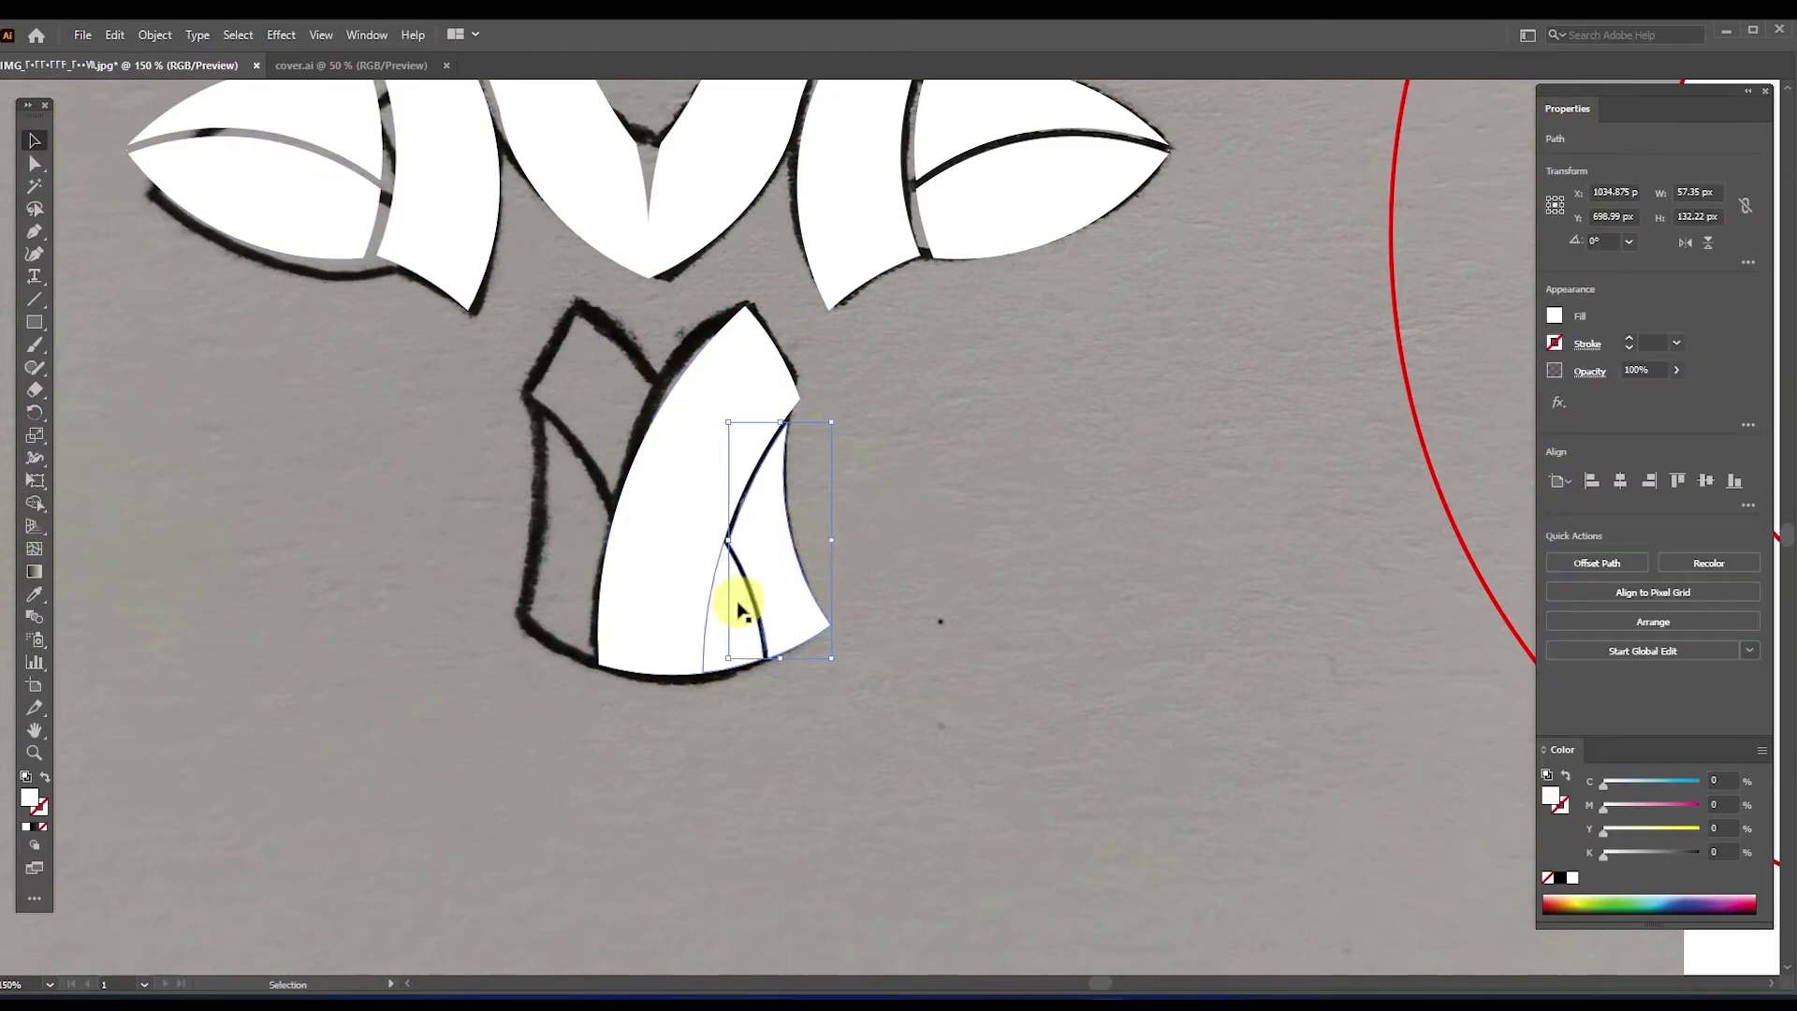
{"action": "left_click", "coordinate": [784, 564], "text": "shift"}
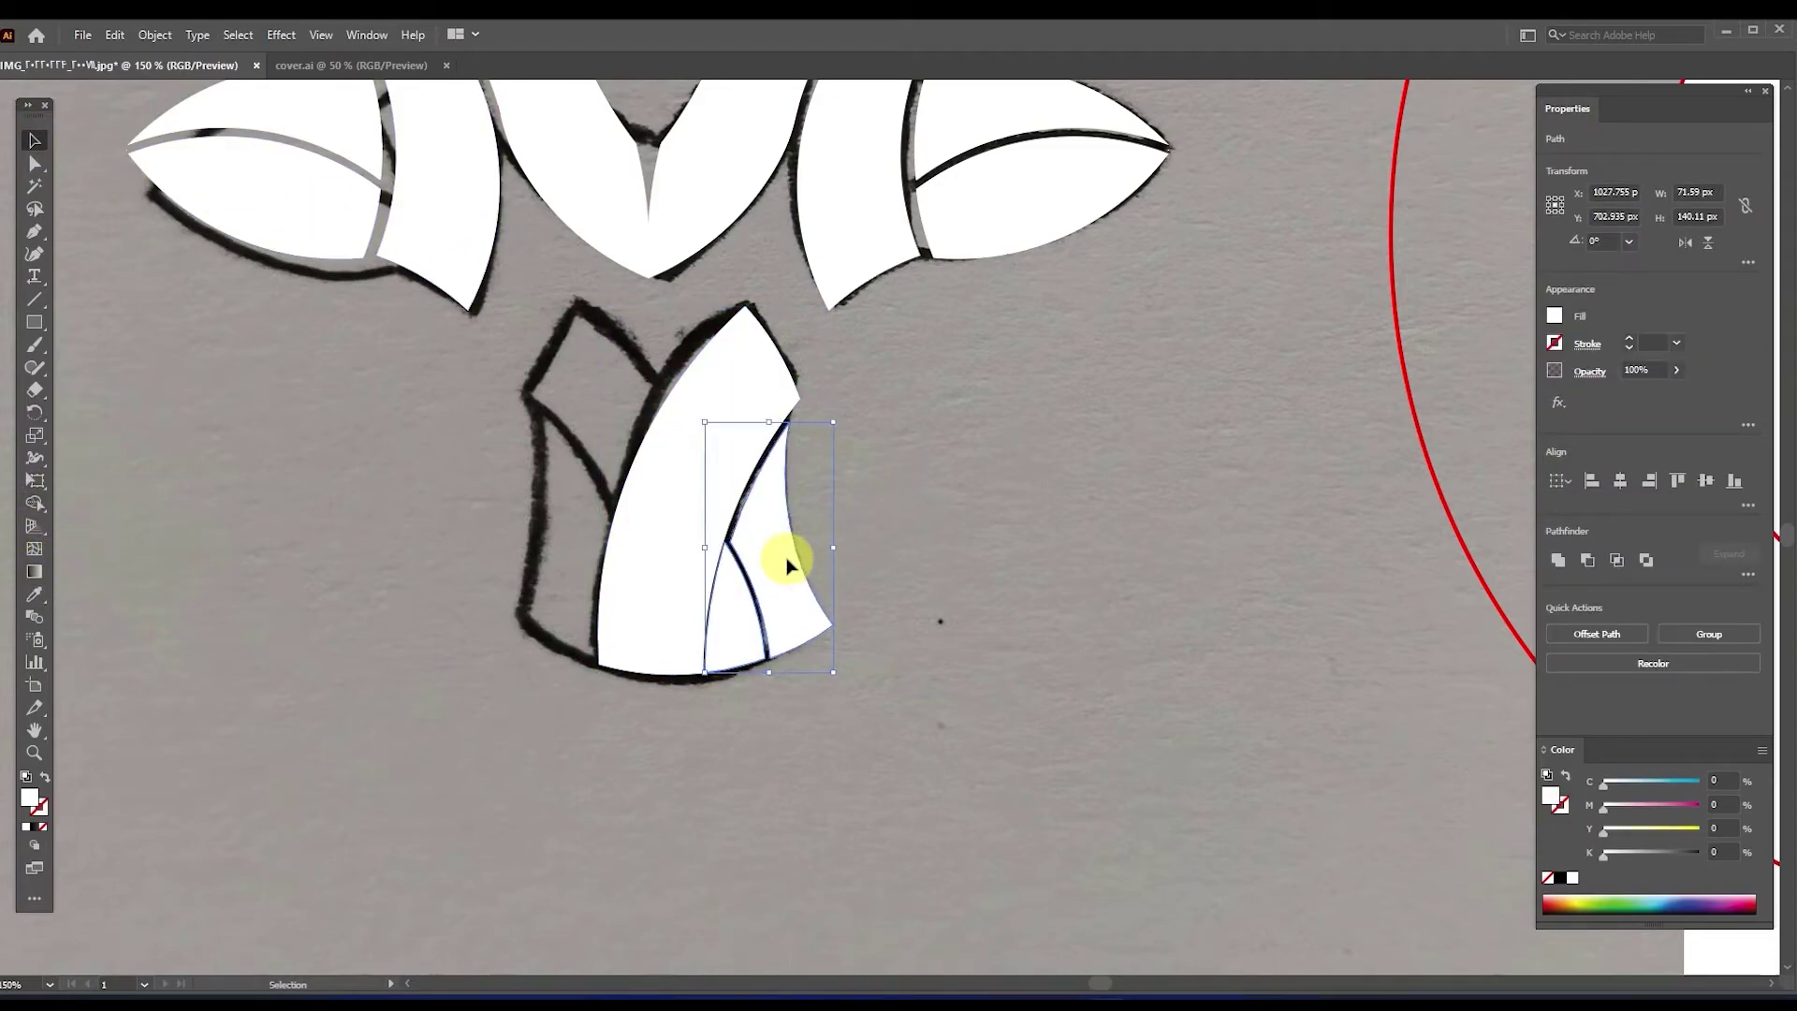
{"action": "left_click", "coordinate": [769, 554]}
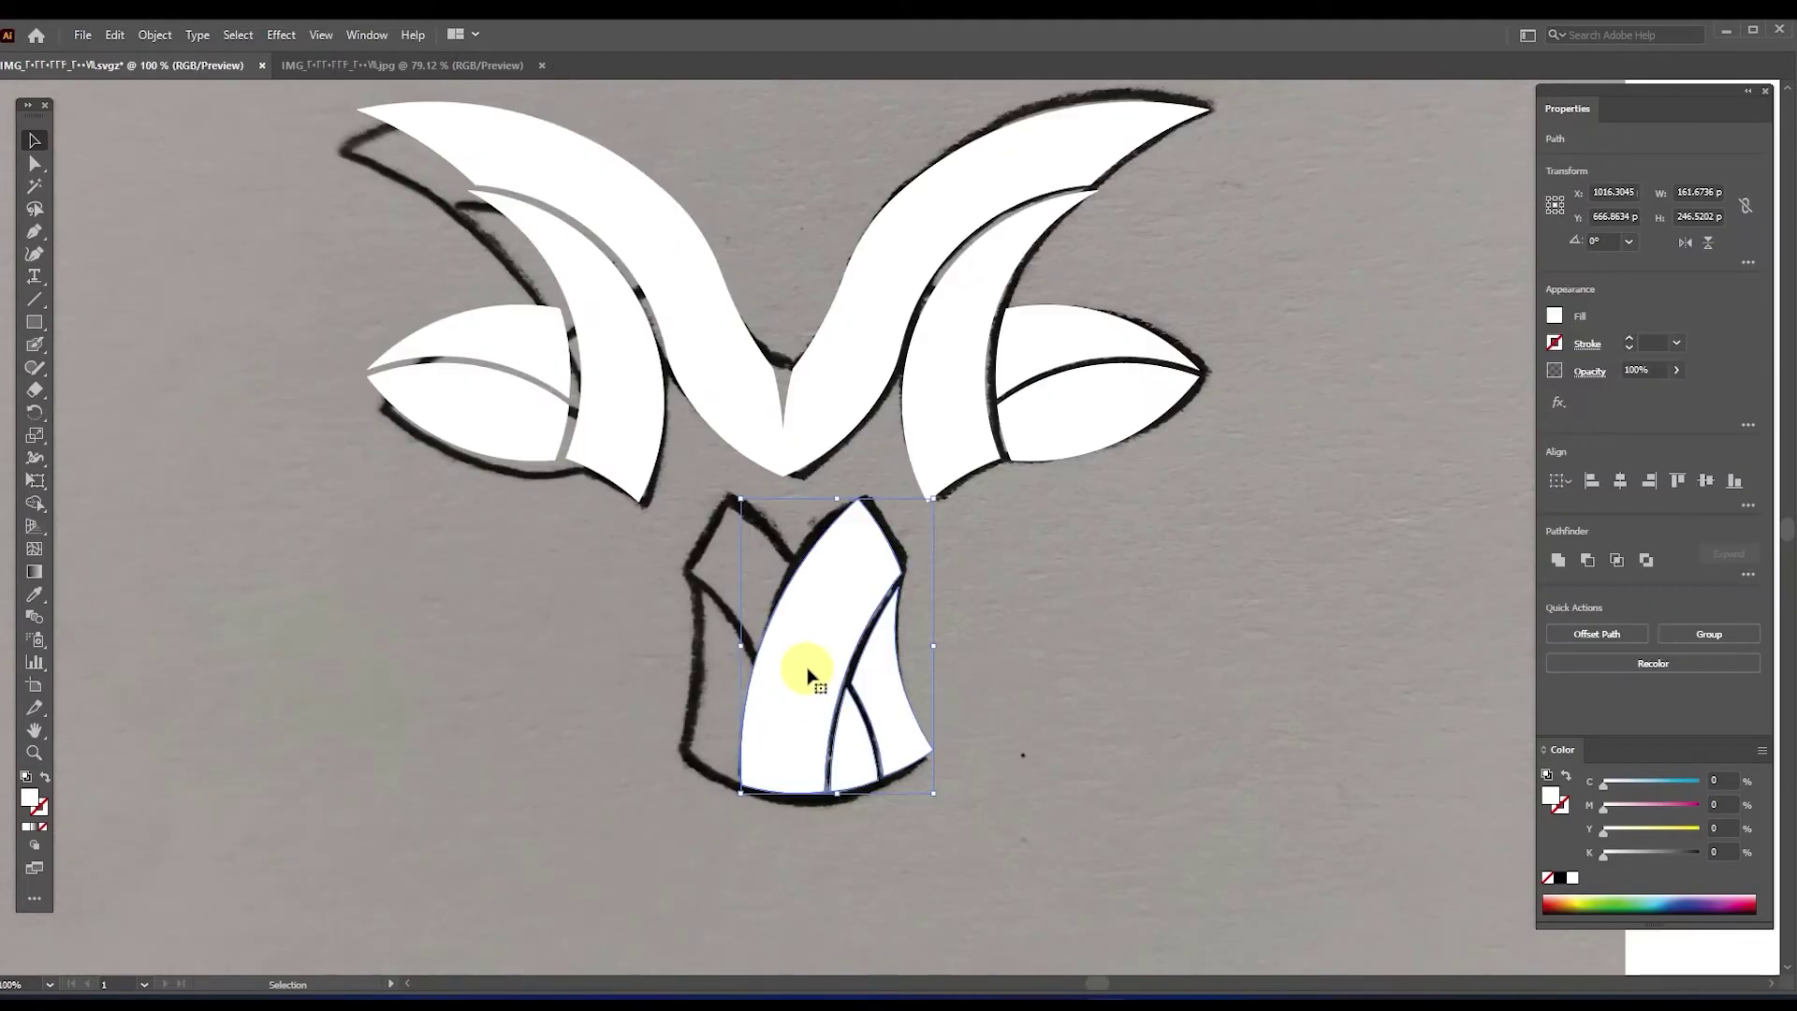
Reflect the right snout pieces and move the mirrored copy to the snout's left side
{"action": "right_click", "coordinate": [623, 658]}
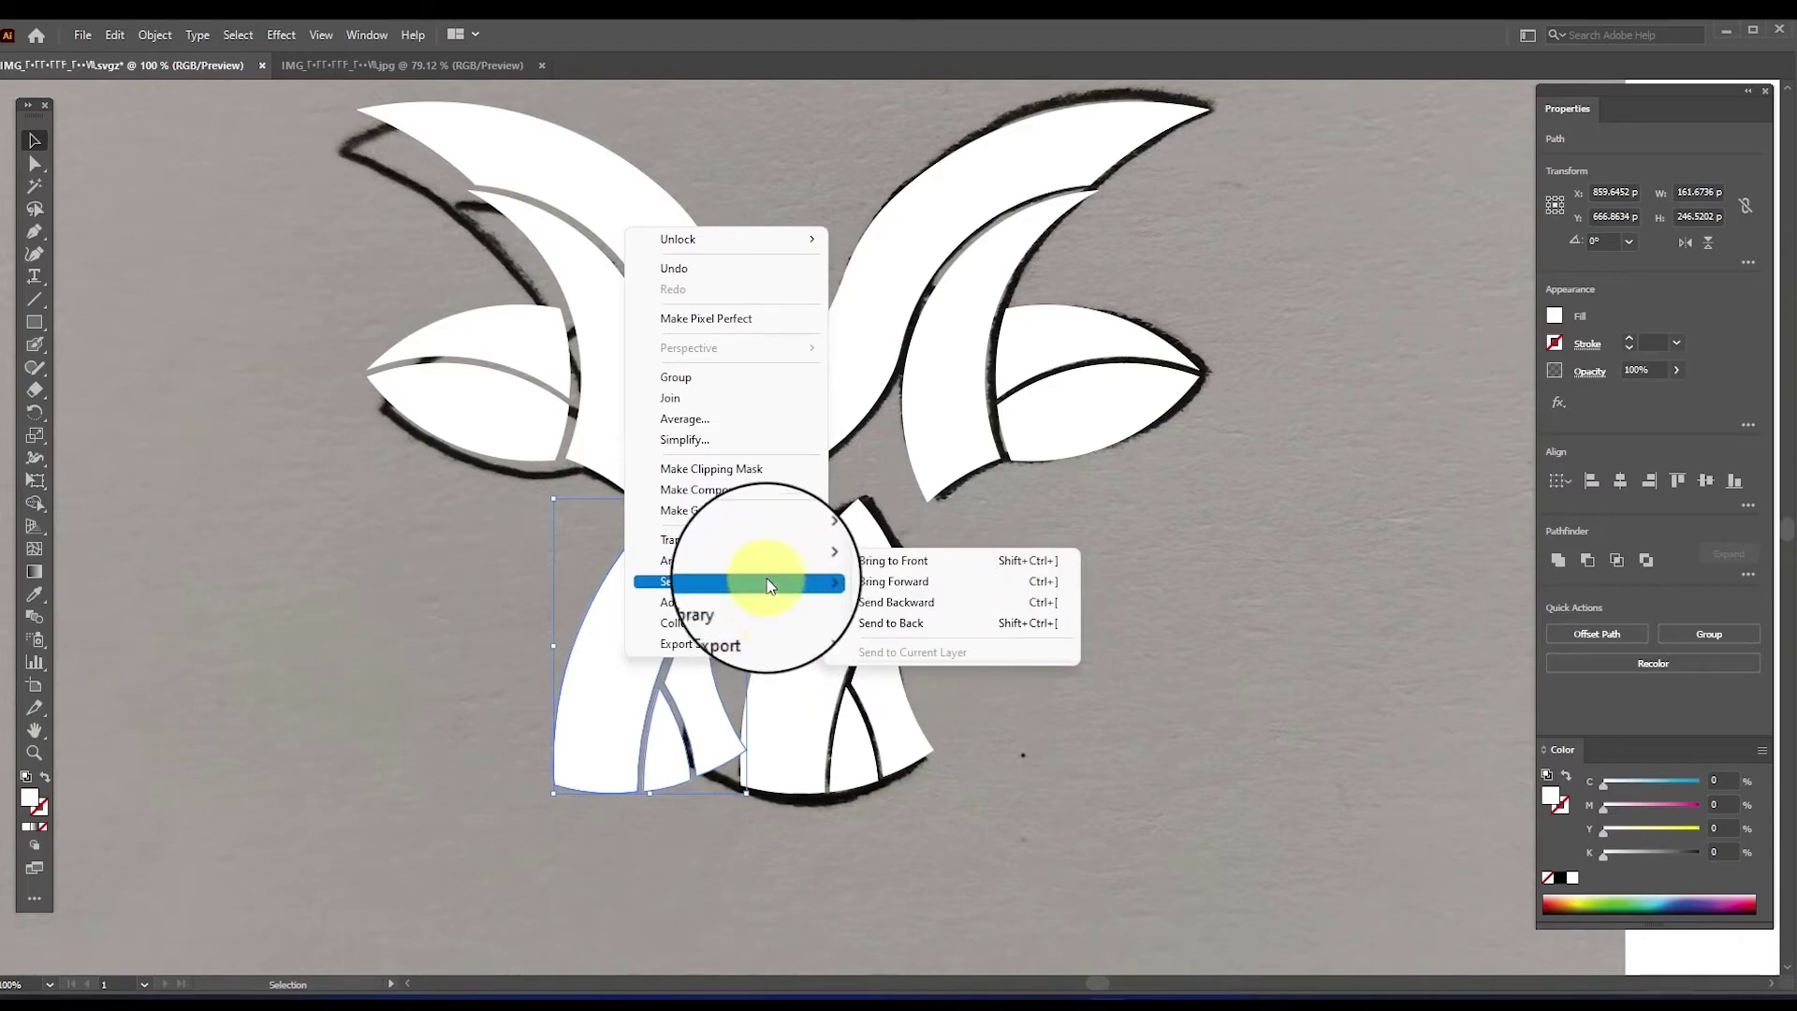
{"action": "mouse_move", "coordinate": [796, 540]}
{"action": "left_click", "coordinate": [880, 609]}
{"action": "left_click", "coordinate": [894, 658]}
{"action": "left_click_drag", "start_coordinate": [706, 655], "coordinate": [782, 711]}
Trim the thin right, bottom-right and bottom slivers from the snout with Shape Builder
{"action": "left_click", "coordinate": [970, 586]}
{"action": "left_click", "coordinate": [718, 580], "text": "shift"}
{"action": "left_click", "coordinate": [34, 503]}
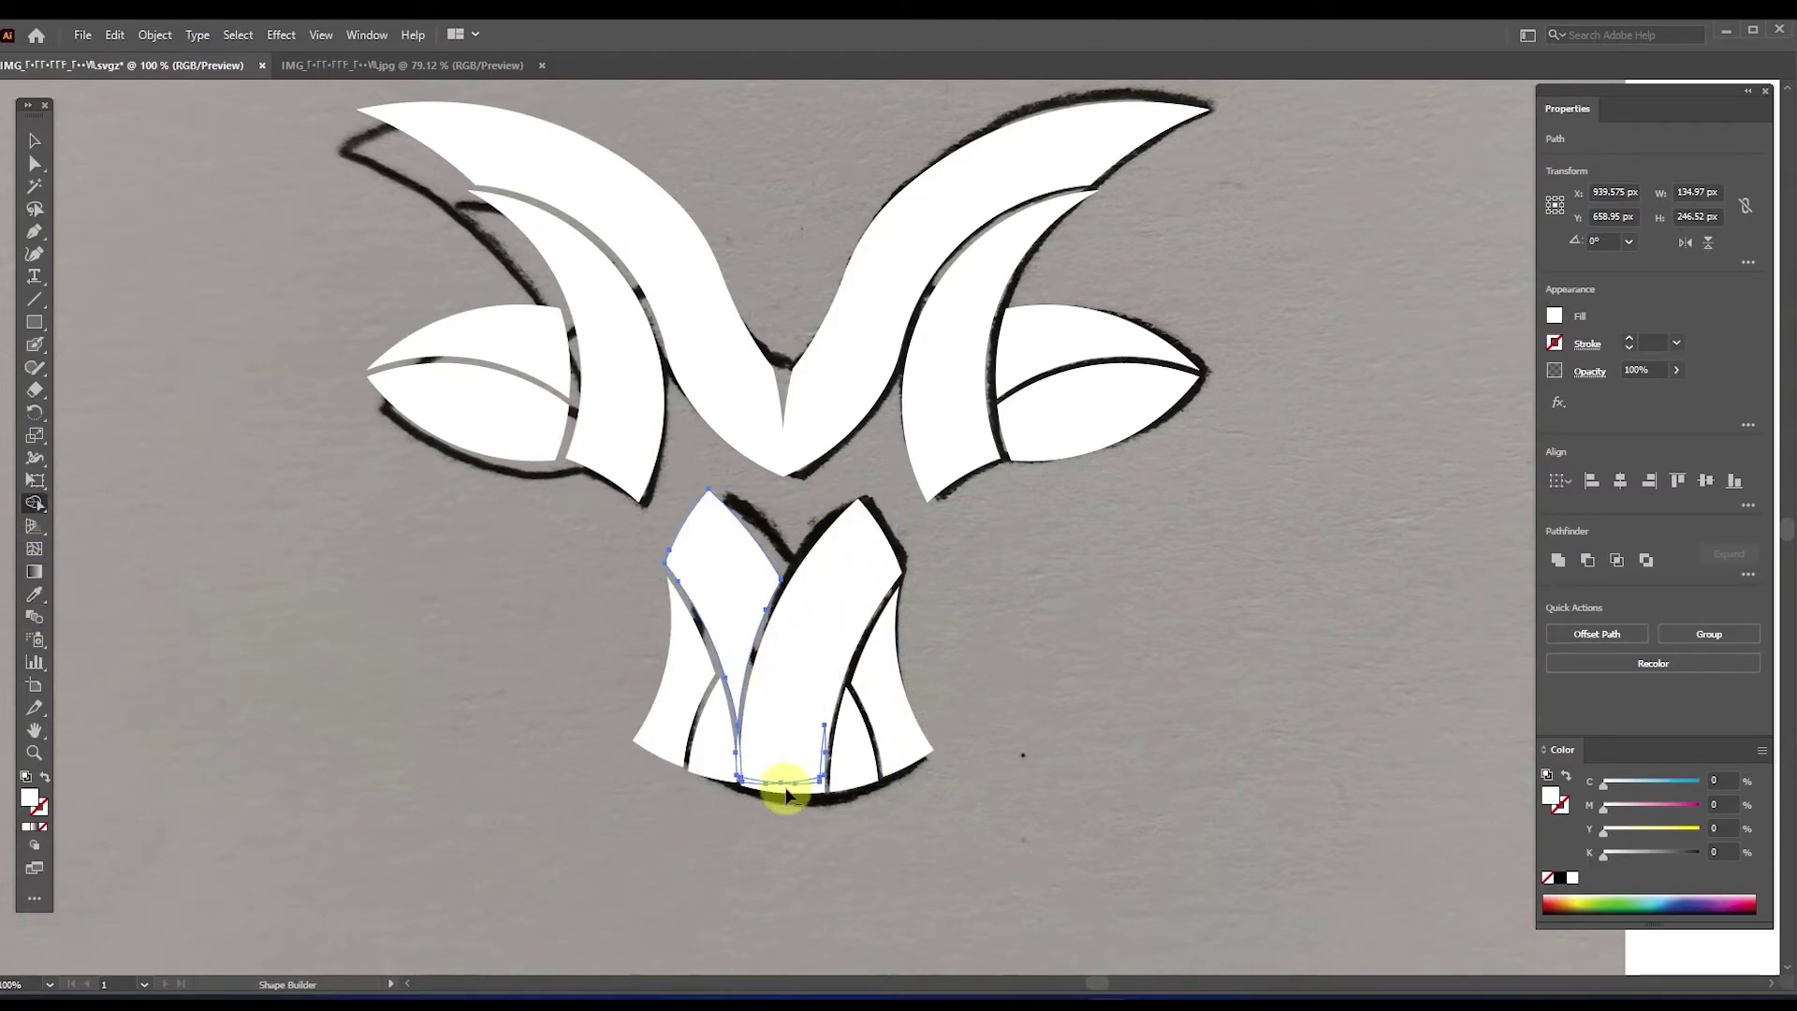
{"action": "left_click", "coordinate": [824, 758], "text": "alt"}
{"action": "scroll", "coordinate": [814, 783], "scroll_direction": "up", "scroll_amount": 3}
{"action": "left_click", "coordinate": [809, 780], "text": "alt"}
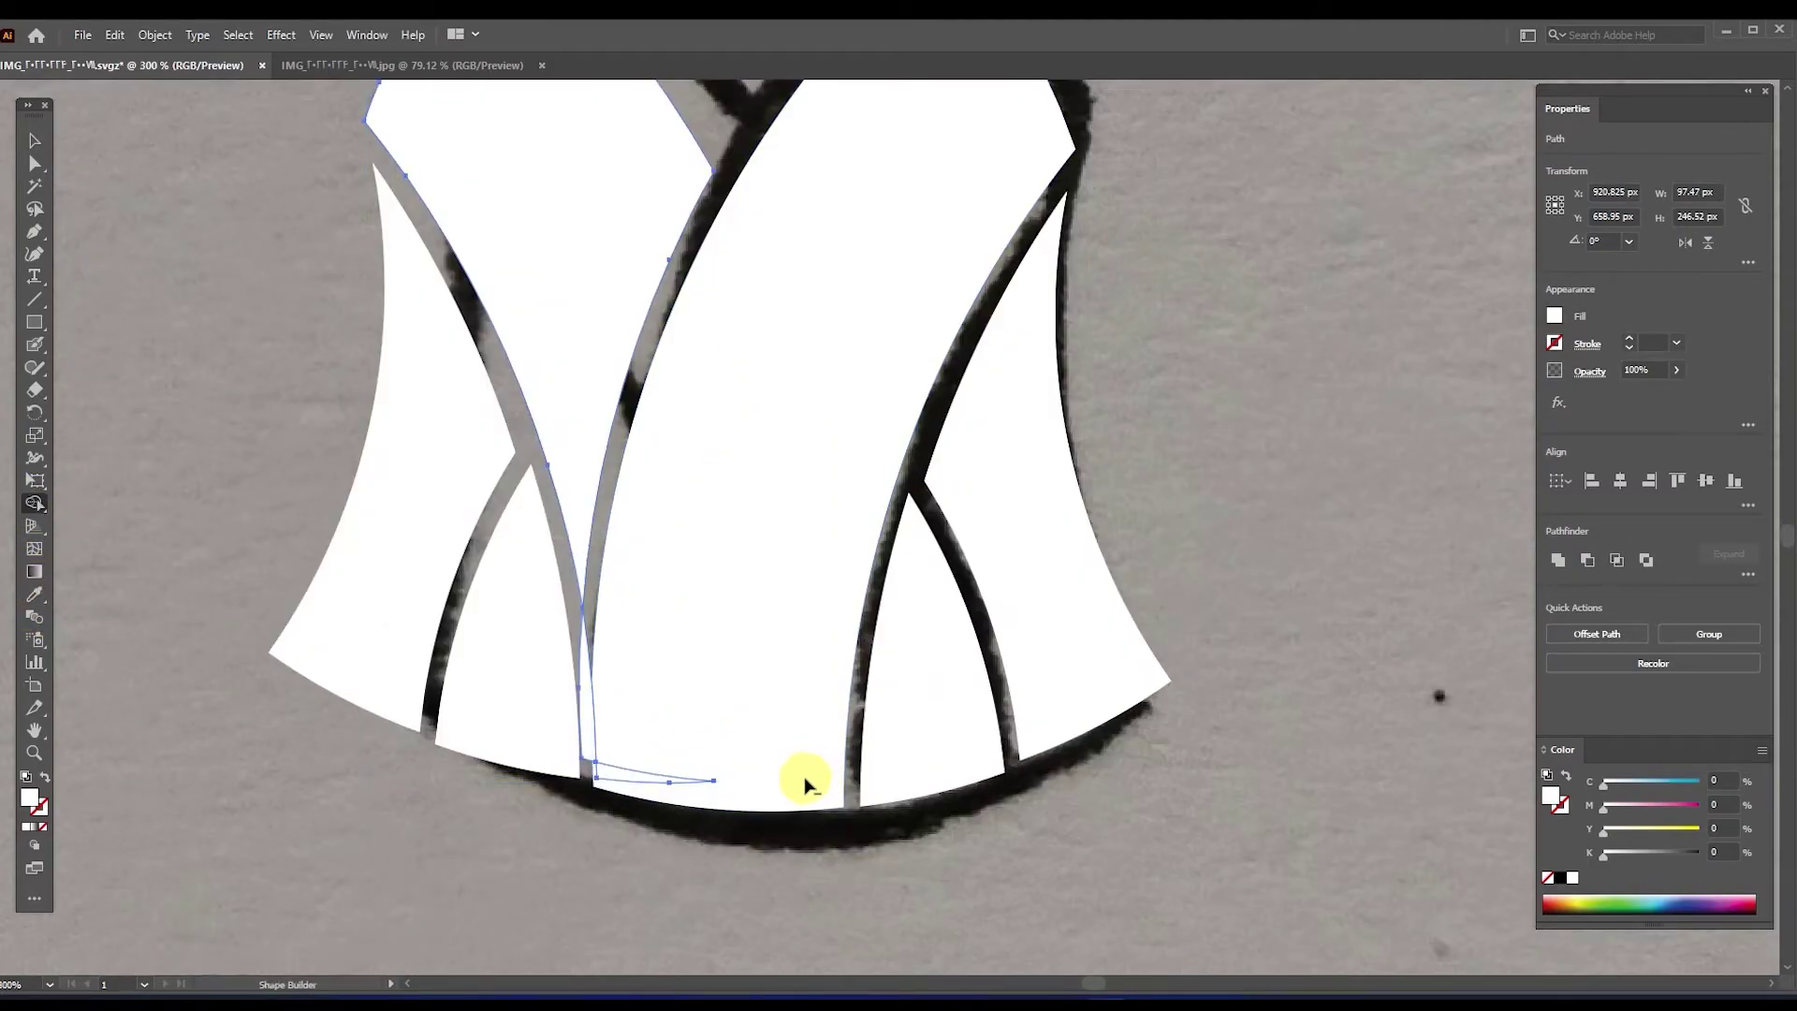
{"action": "left_click", "coordinate": [621, 779], "text": "alt"}
{"action": "scroll", "coordinate": [581, 683], "scroll_direction": "down", "scroll_amount": 2}
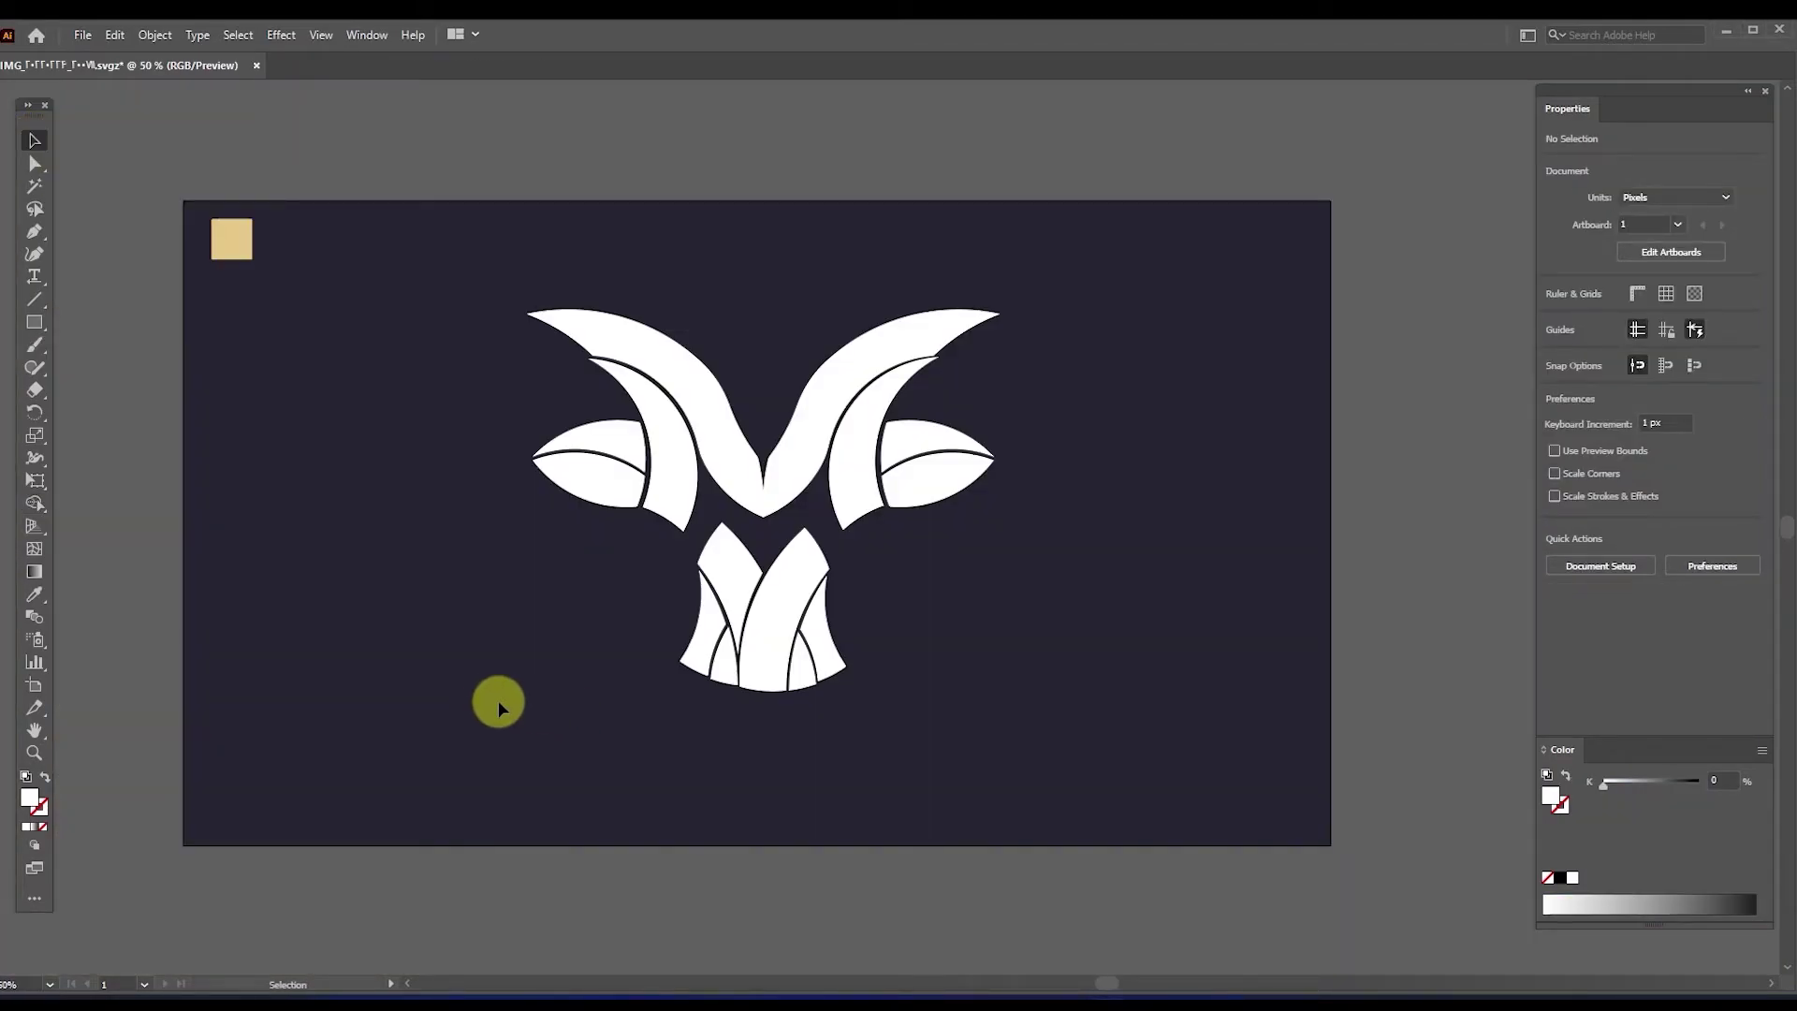
Give all the logo shapes a gradient fill whose left stop is the gold swatch, then deselect
{"action": "left_click_drag", "start_coordinate": [982, 333], "coordinate": [466, 745]}
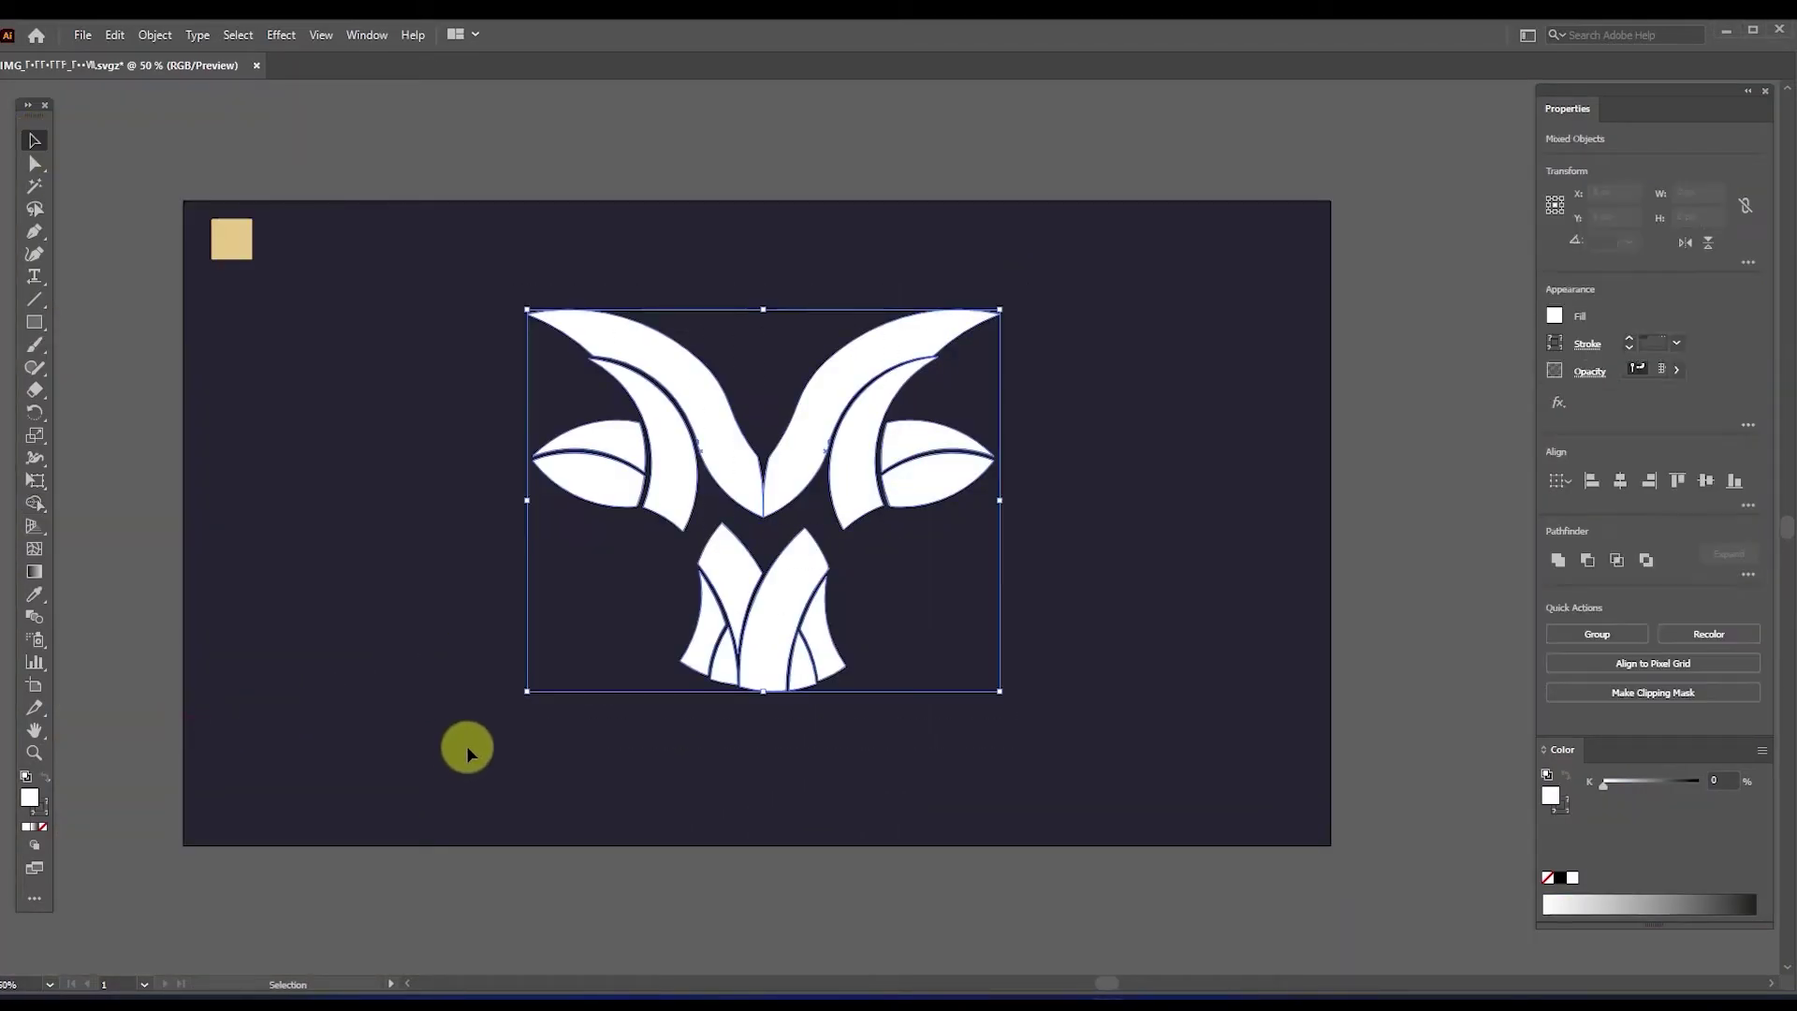
{"action": "left_click", "coordinate": [35, 827]}
{"action": "left_click", "coordinate": [1226, 542]}
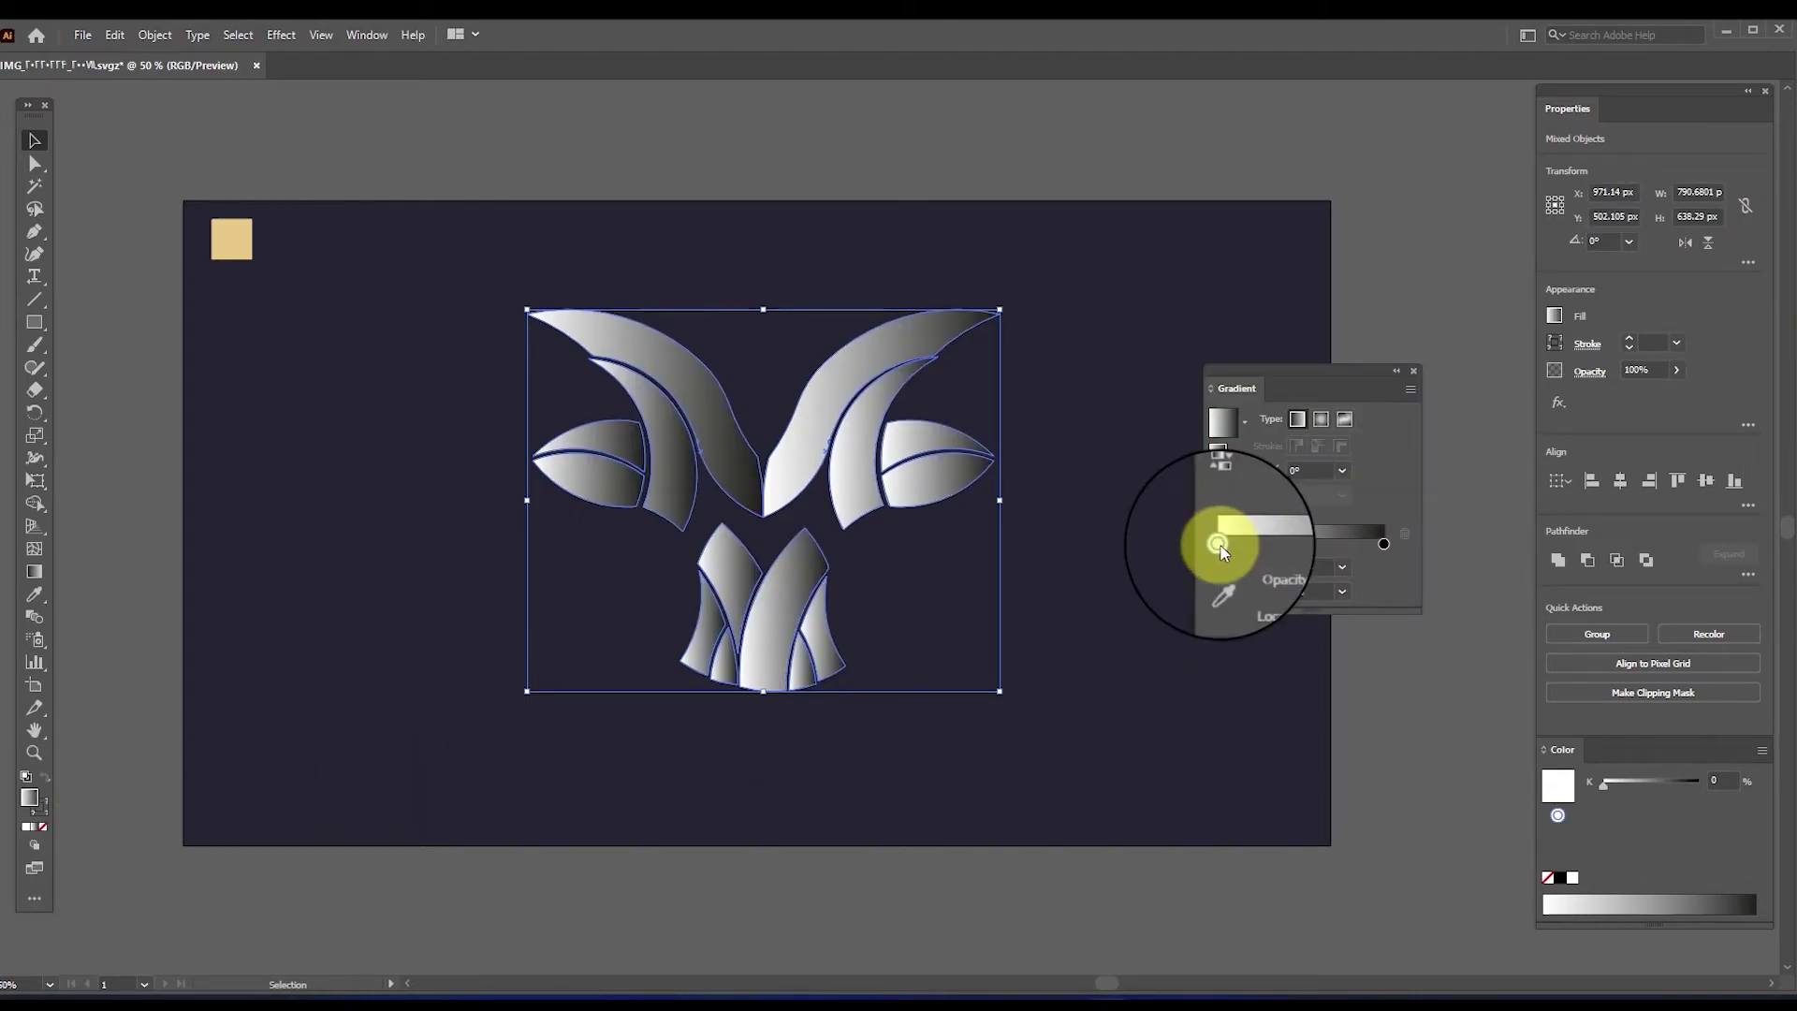
{"action": "left_click", "coordinate": [1221, 578]}
{"action": "left_click", "coordinate": [231, 238]}
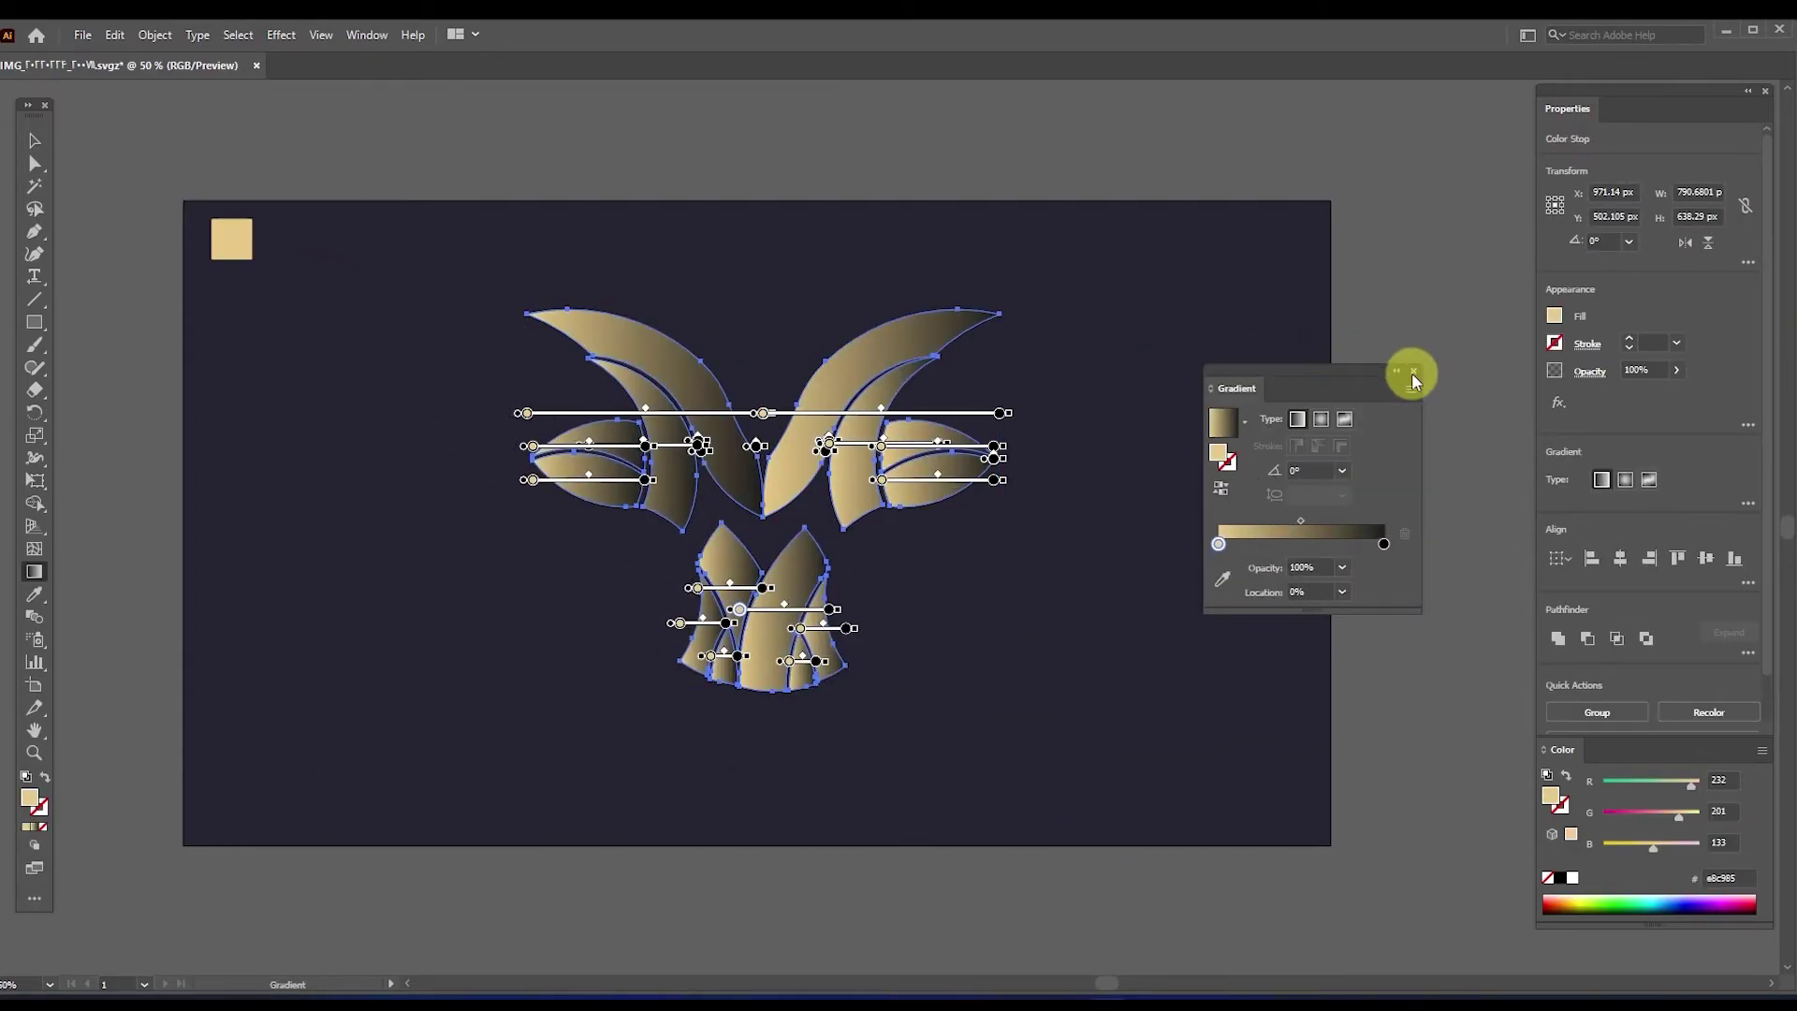
{"action": "left_click", "coordinate": [1413, 371]}
{"action": "left_click", "coordinate": [34, 140]}
{"action": "left_click", "coordinate": [723, 238]}
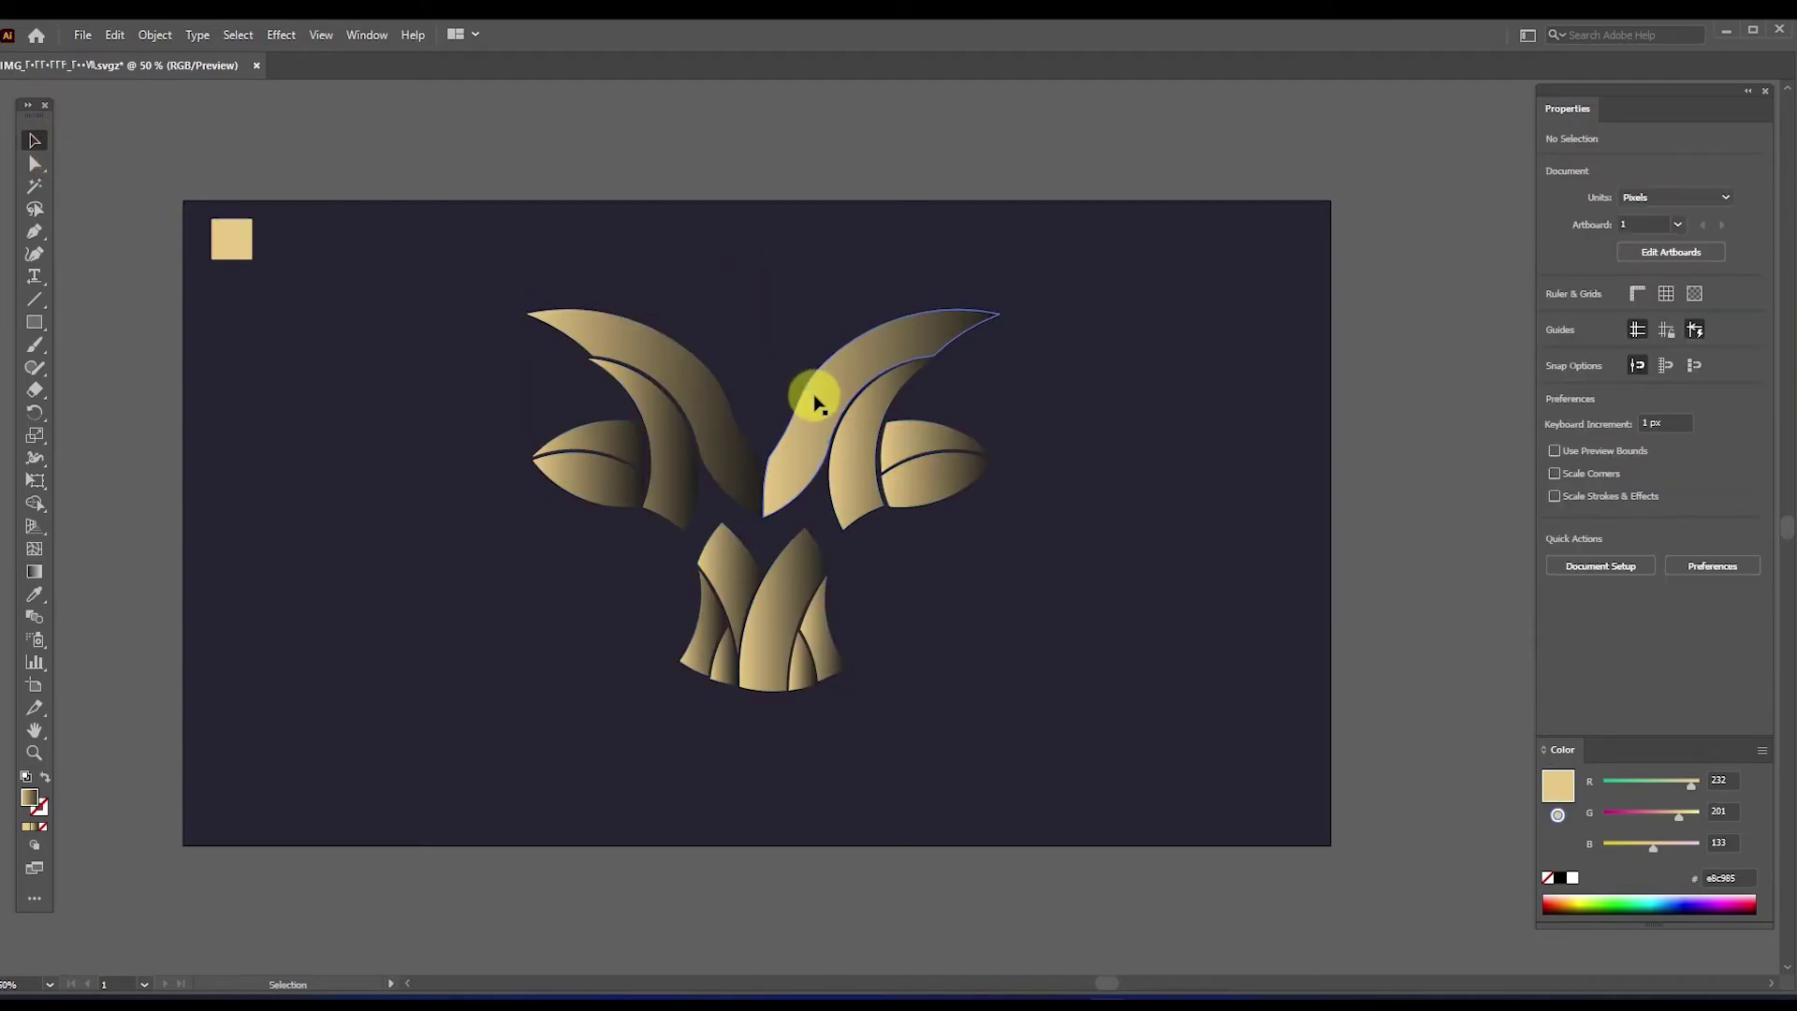
Angle the gradients on the upper-right and upper-left horns from tip toward the head's centre
{"action": "left_click", "coordinate": [814, 400]}
{"action": "left_click", "coordinate": [34, 571]}
{"action": "left_click_drag", "start_coordinate": [976, 279], "coordinate": [767, 517]}
{"action": "left_click", "coordinate": [34, 140]}
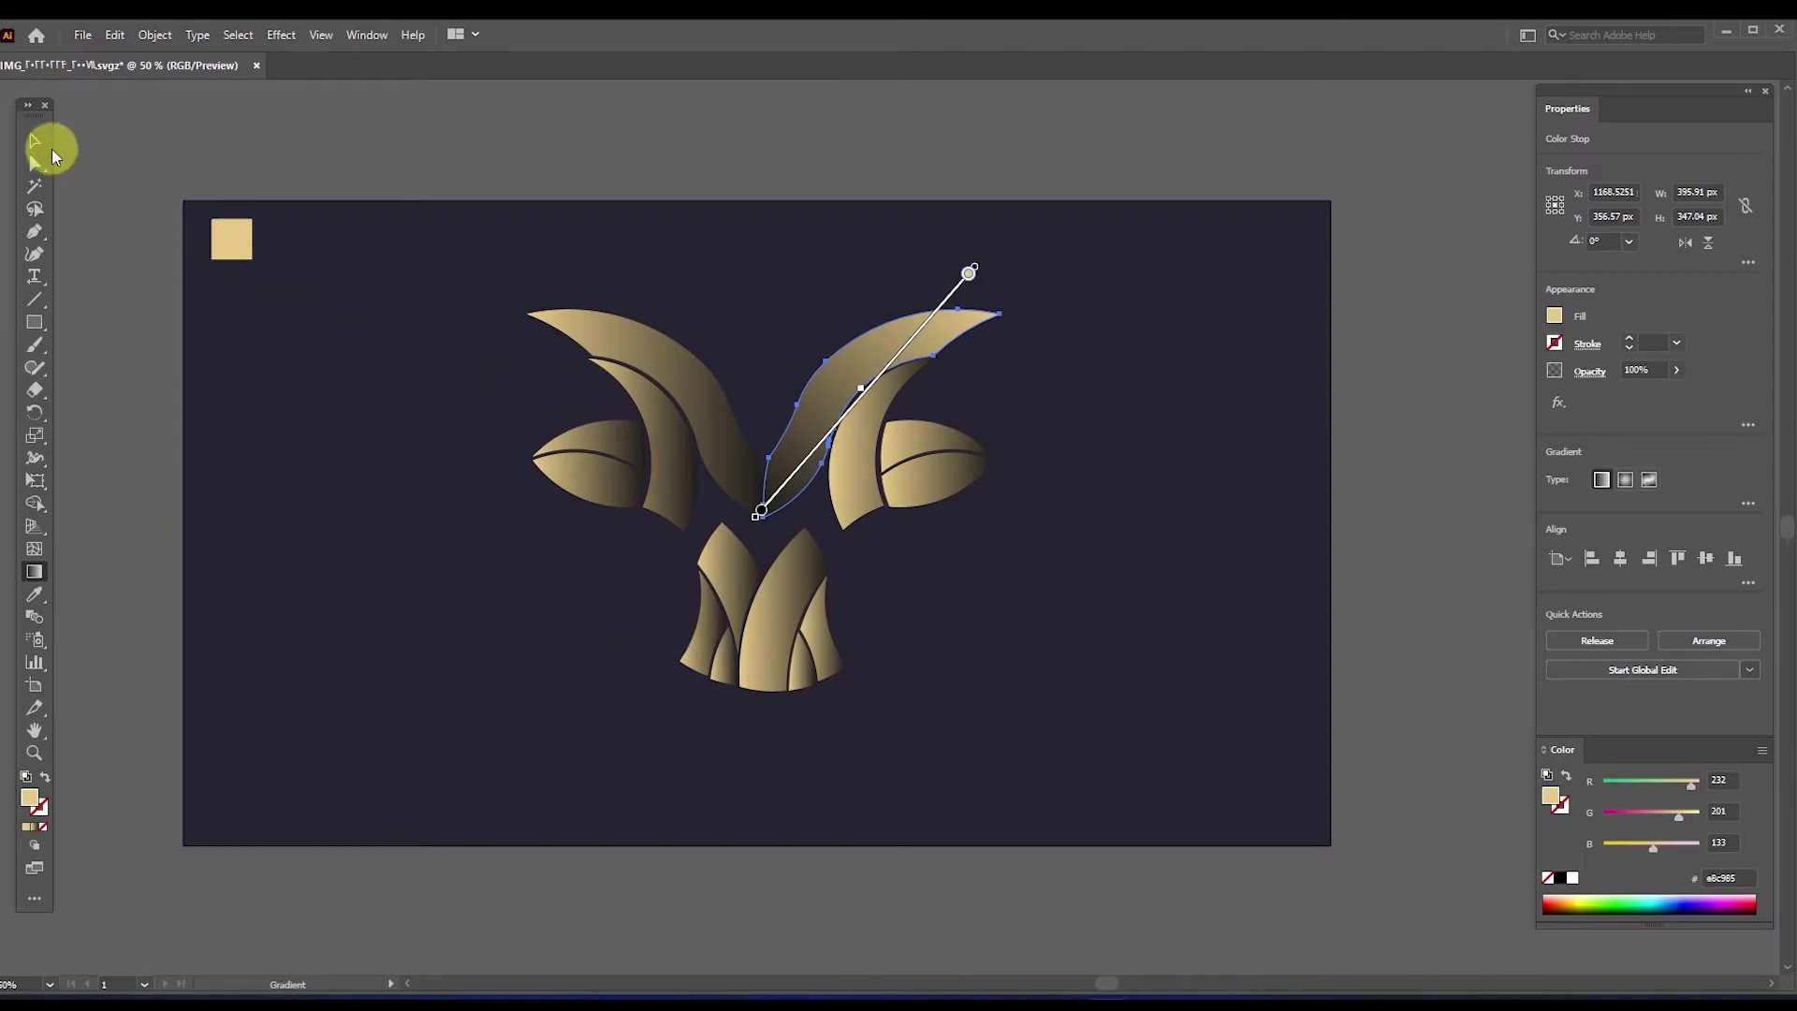
{"action": "left_click", "coordinate": [722, 433]}
{"action": "left_click", "coordinate": [35, 571]}
{"action": "left_click_drag", "start_coordinate": [545, 299], "coordinate": [761, 513]}
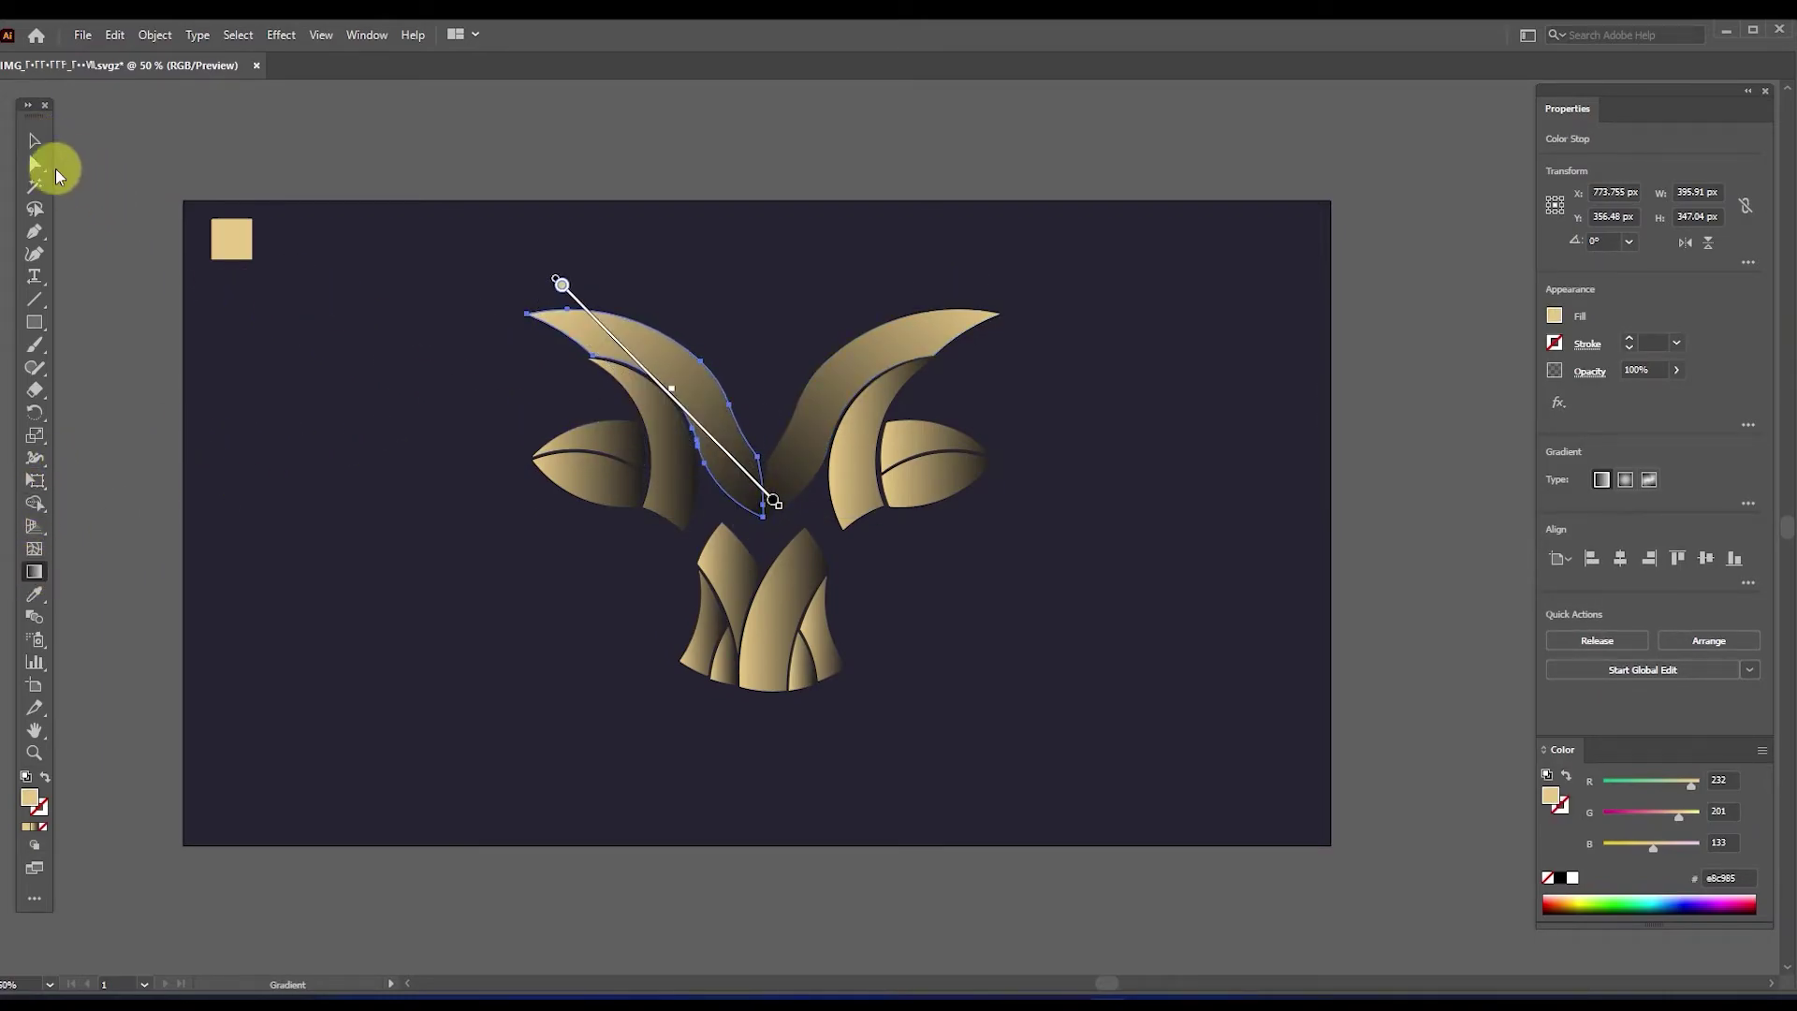
{"action": "left_click", "coordinate": [35, 141]}
Run the inner right horn's gradient downward and the inner left horn's gradient upward
{"action": "left_click", "coordinate": [852, 464]}
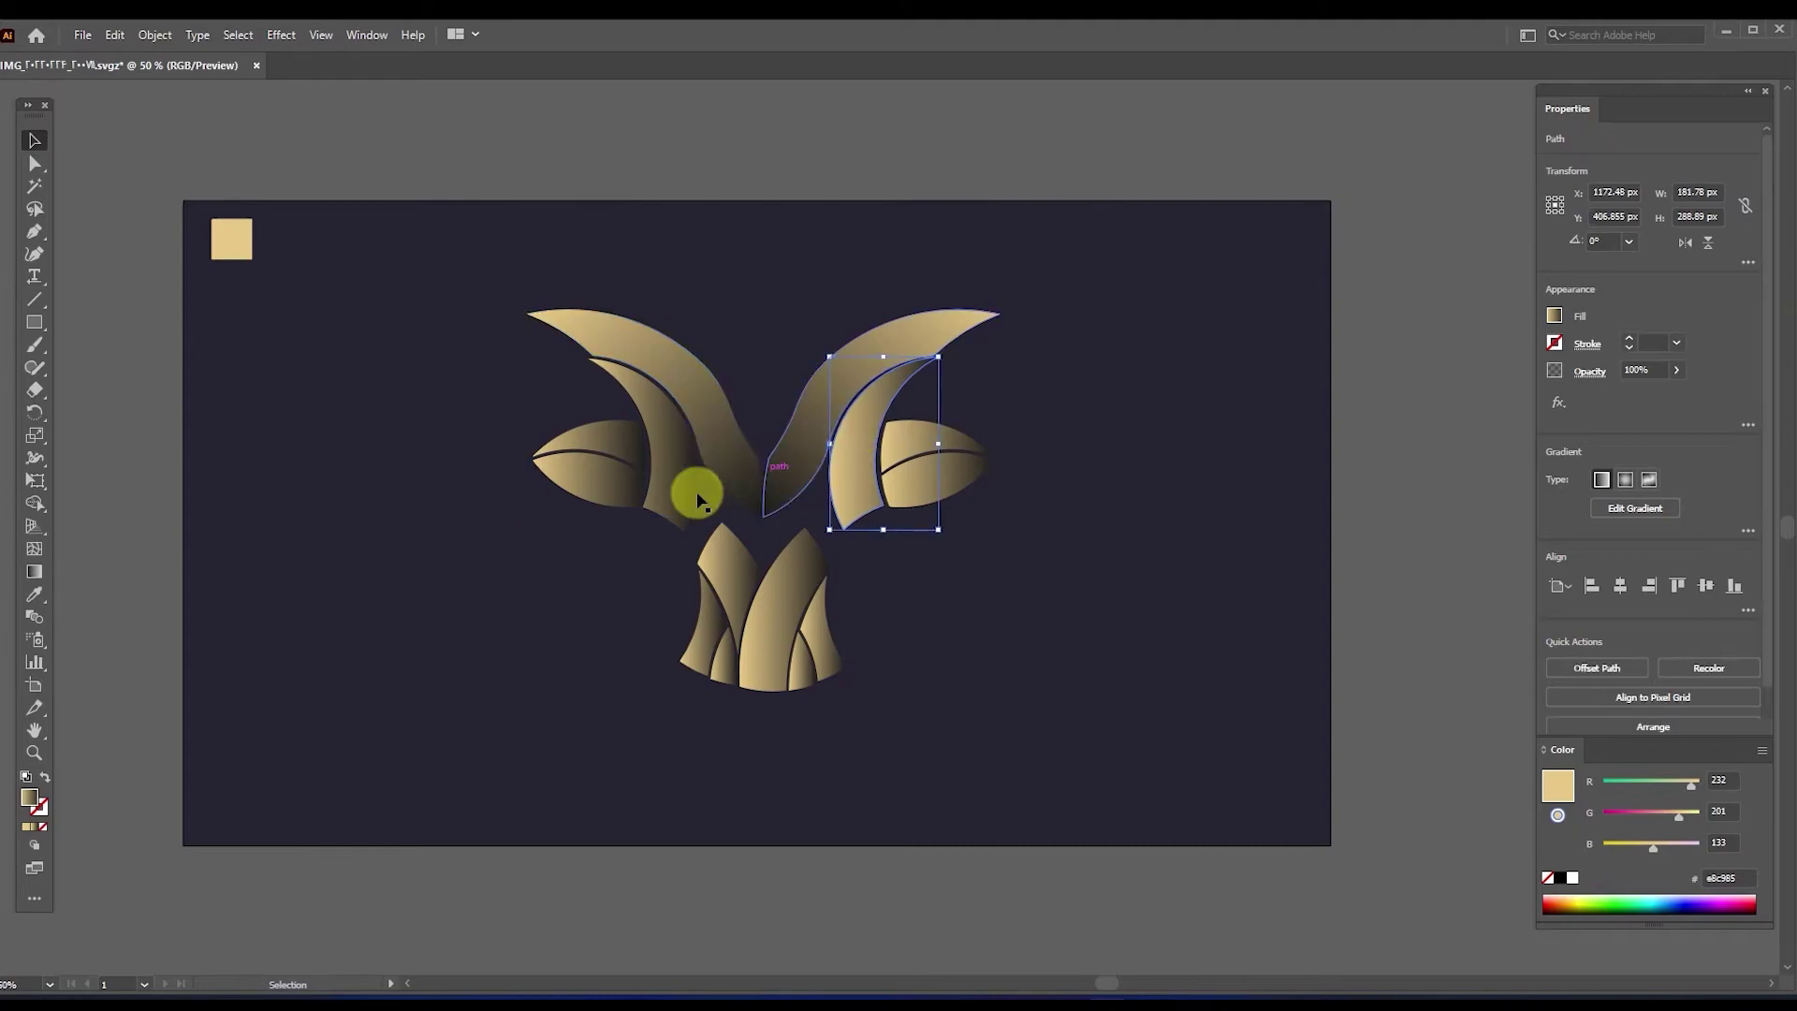
{"action": "left_click", "coordinate": [34, 571]}
{"action": "left_click_drag", "start_coordinate": [821, 371], "coordinate": [934, 533]}
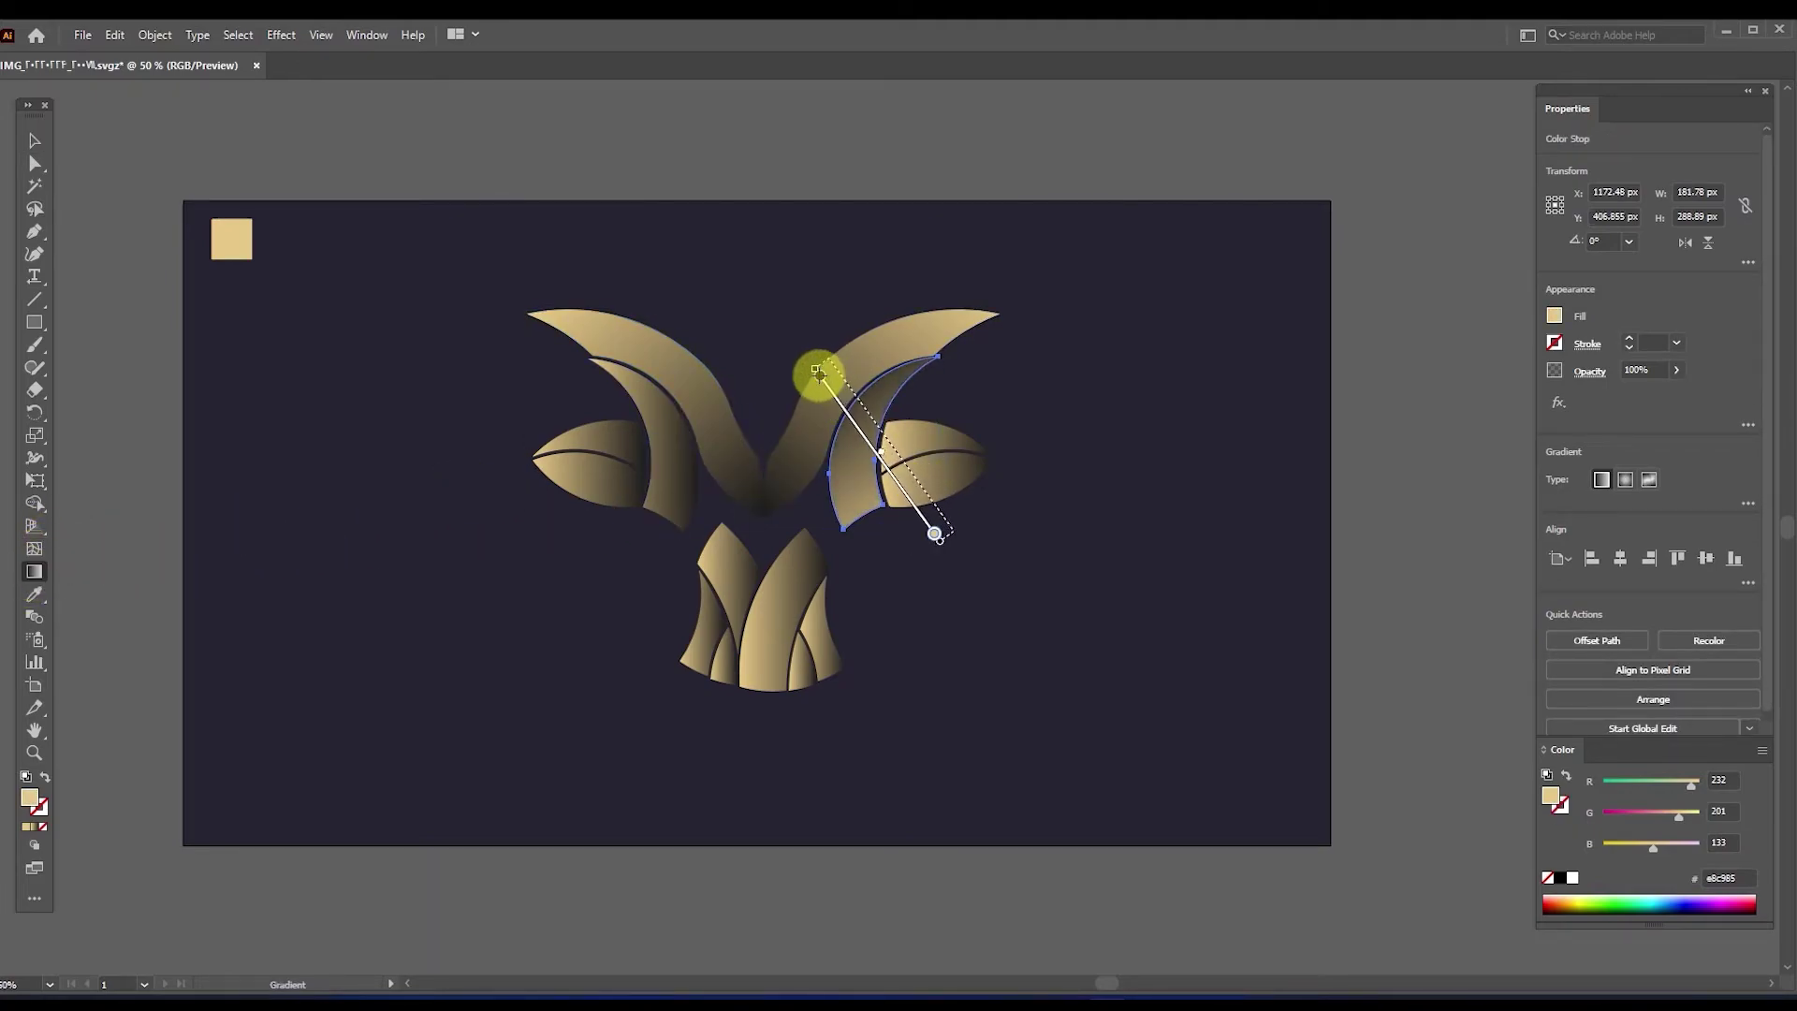
{"action": "left_click", "coordinate": [35, 140]}
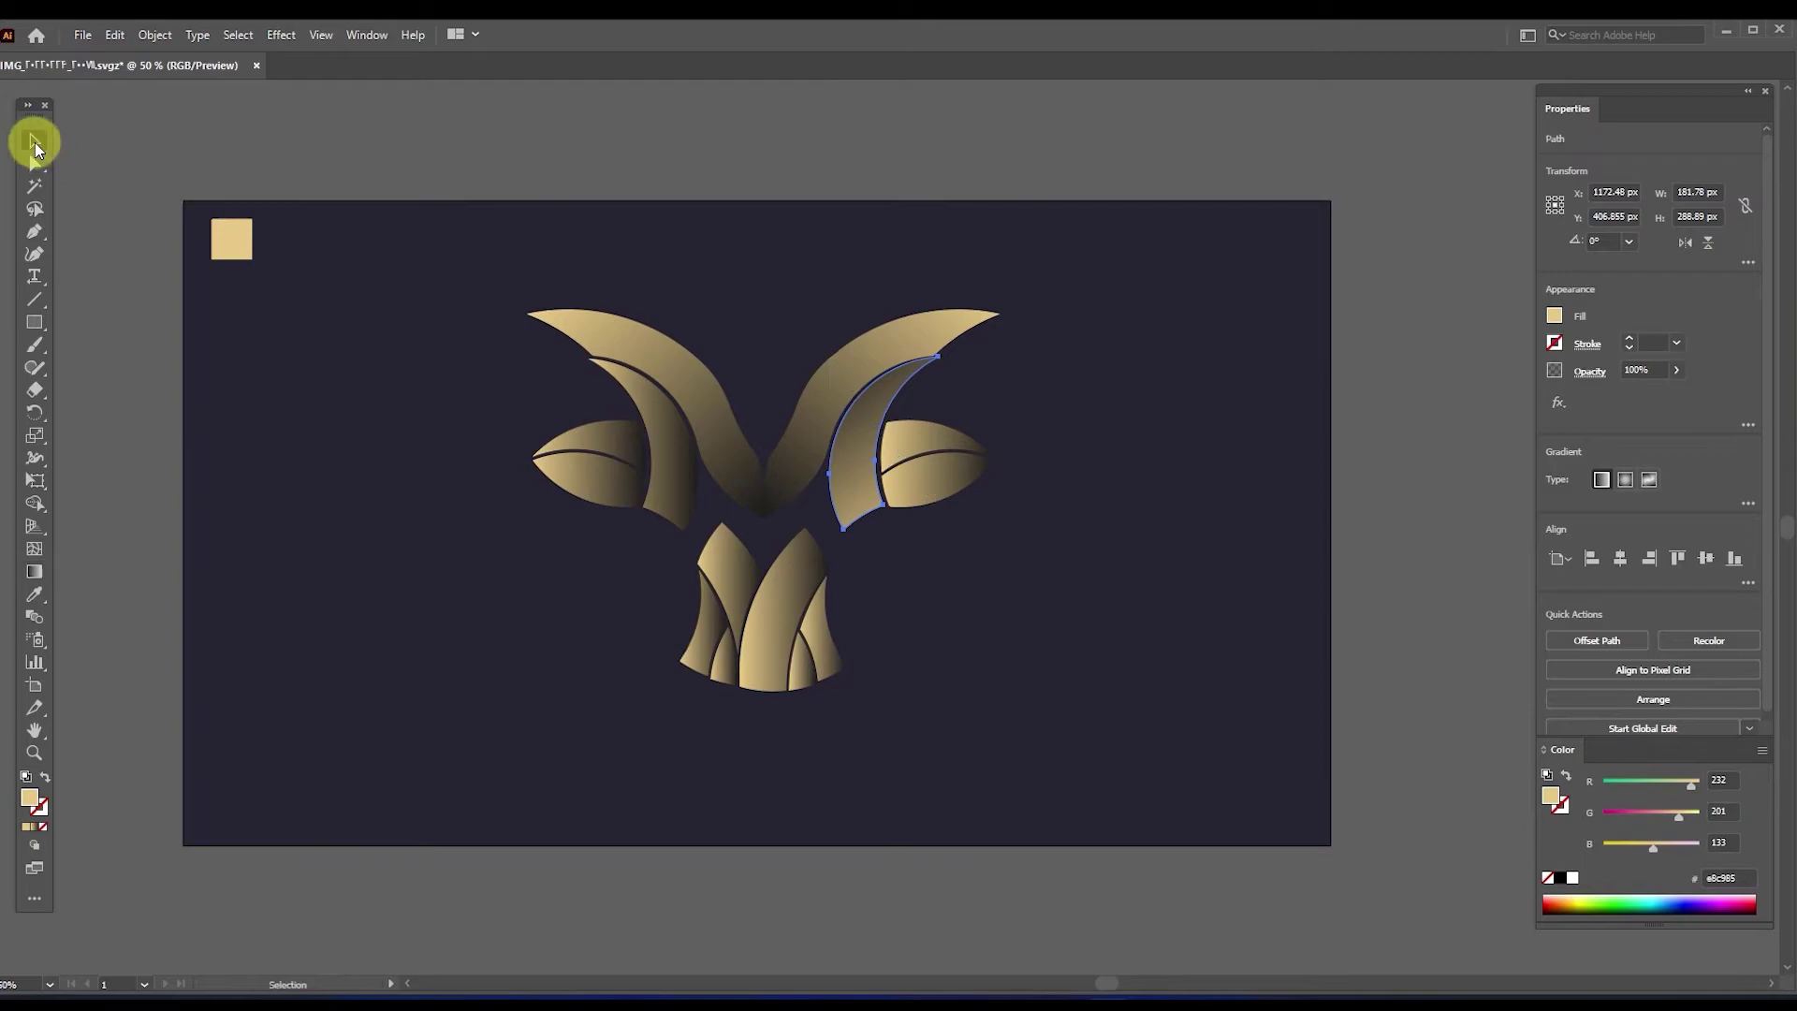
{"action": "left_click", "coordinate": [669, 435]}
{"action": "left_click", "coordinate": [35, 571]}
{"action": "left_click_drag", "start_coordinate": [596, 524], "coordinate": [676, 376]}
{"action": "left_click", "coordinate": [35, 140]}
{"action": "left_click", "coordinate": [394, 314]}
Redraw the inner left horn's gradient toward its upper tip
{"action": "left_click", "coordinate": [656, 412]}
{"action": "left_click", "coordinate": [35, 569]}
{"action": "mouse_move", "coordinate": [544, 499]}
{"action": "left_mouse_down"}
{"action": "mouse_move", "coordinate": [682, 353]}
{"action": "mouse_move", "coordinate": [668, 361]}
{"action": "left_mouse_up"}
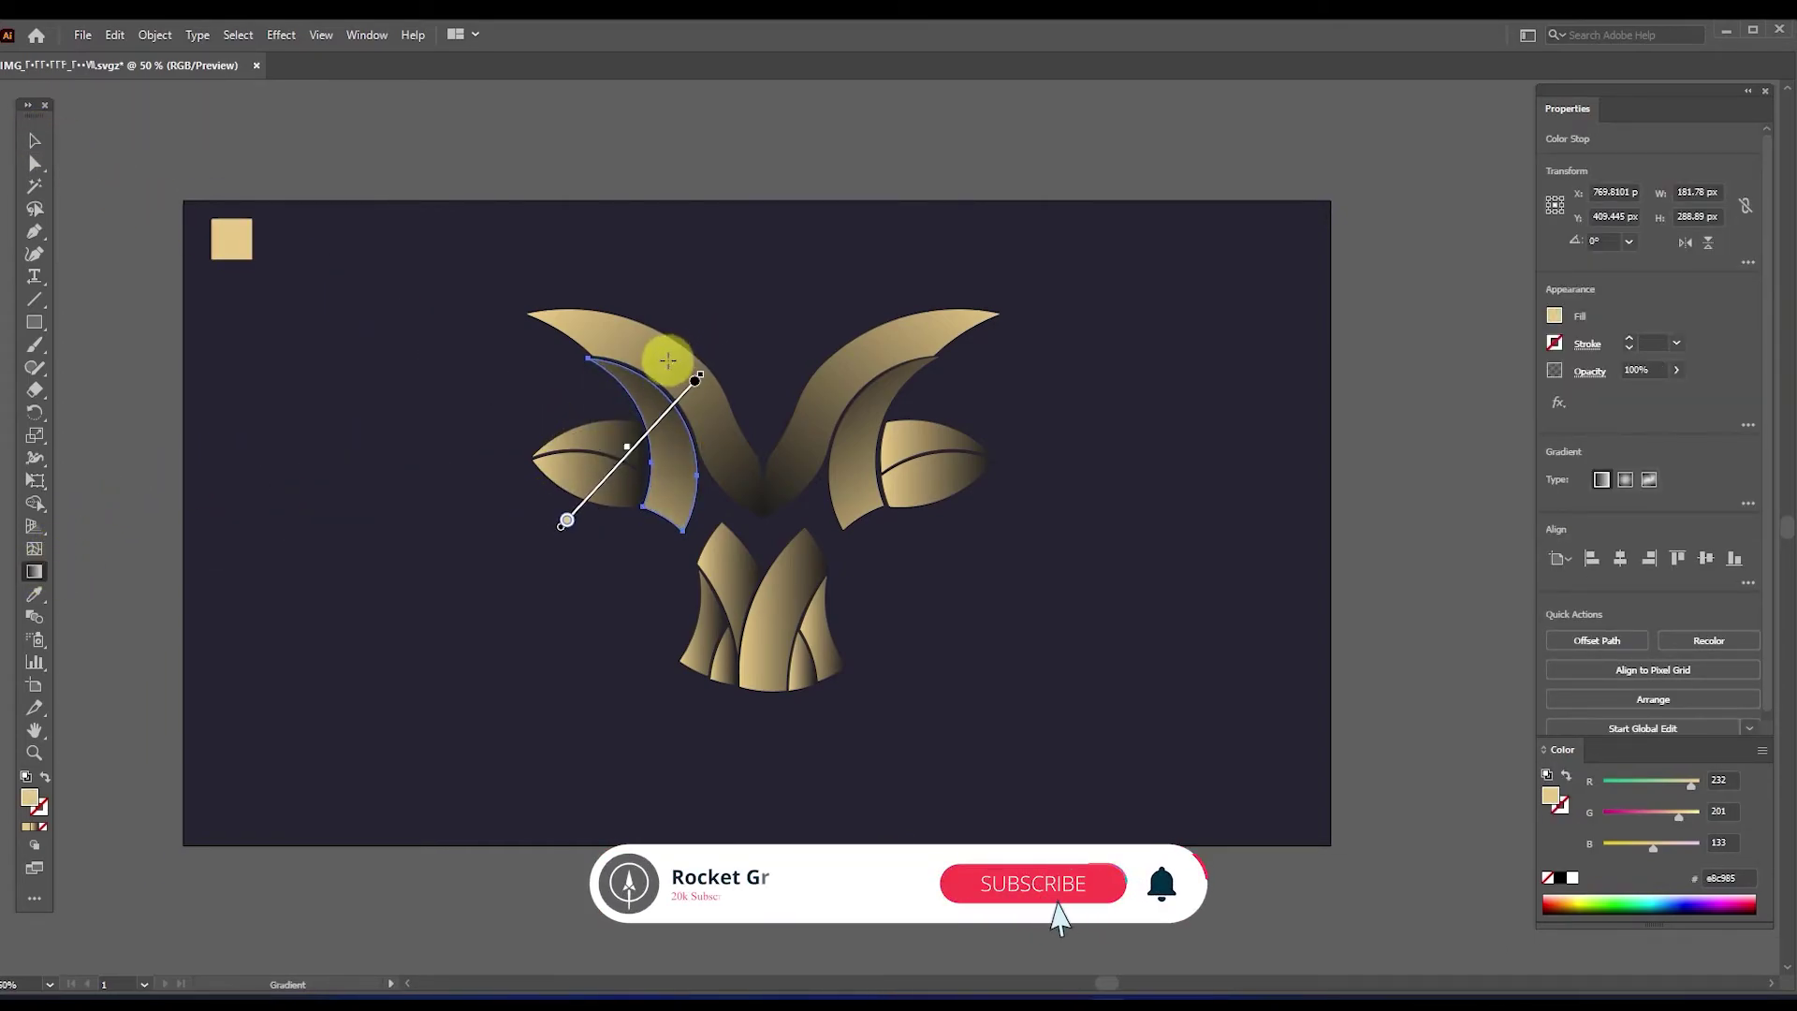
{"action": "left_click", "coordinate": [34, 140]}
{"action": "left_click", "coordinate": [553, 589]}
{"action": "left_click", "coordinate": [954, 494]}
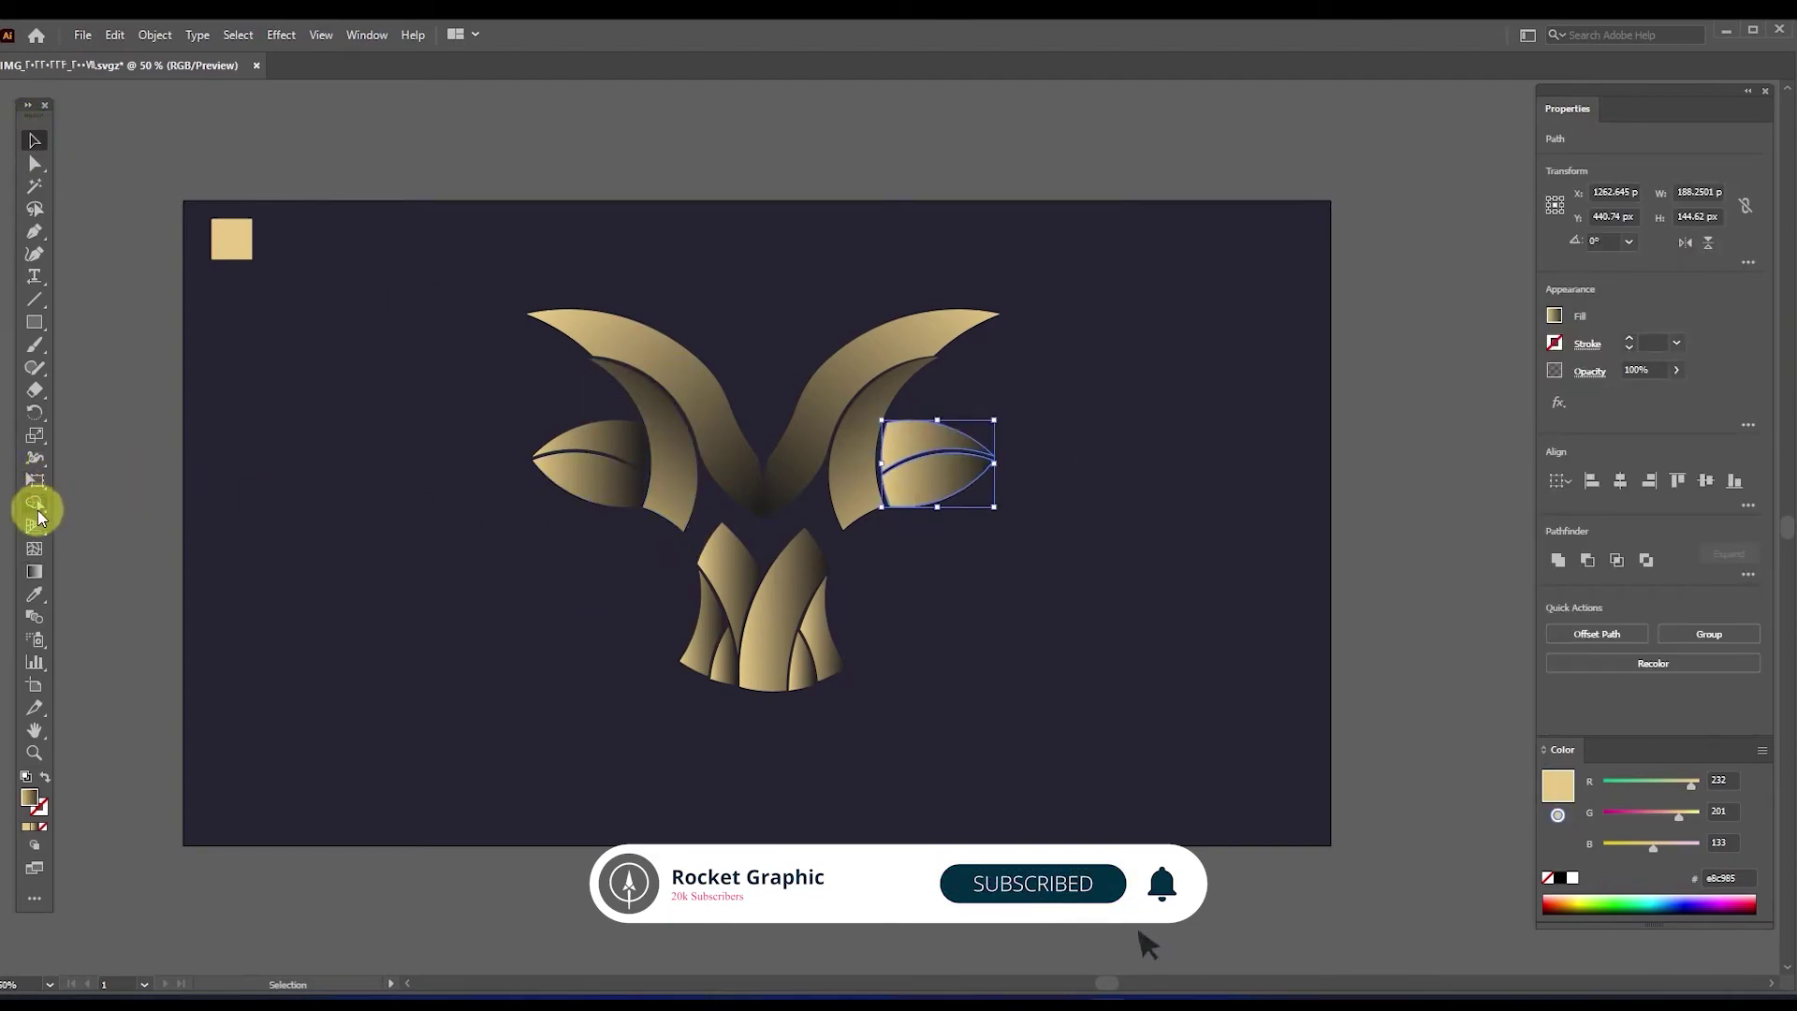
Set horizontal gradients across the right ear and the left ear, then deselect
{"action": "left_click", "coordinate": [34, 571]}
{"action": "left_click", "coordinate": [870, 465]}
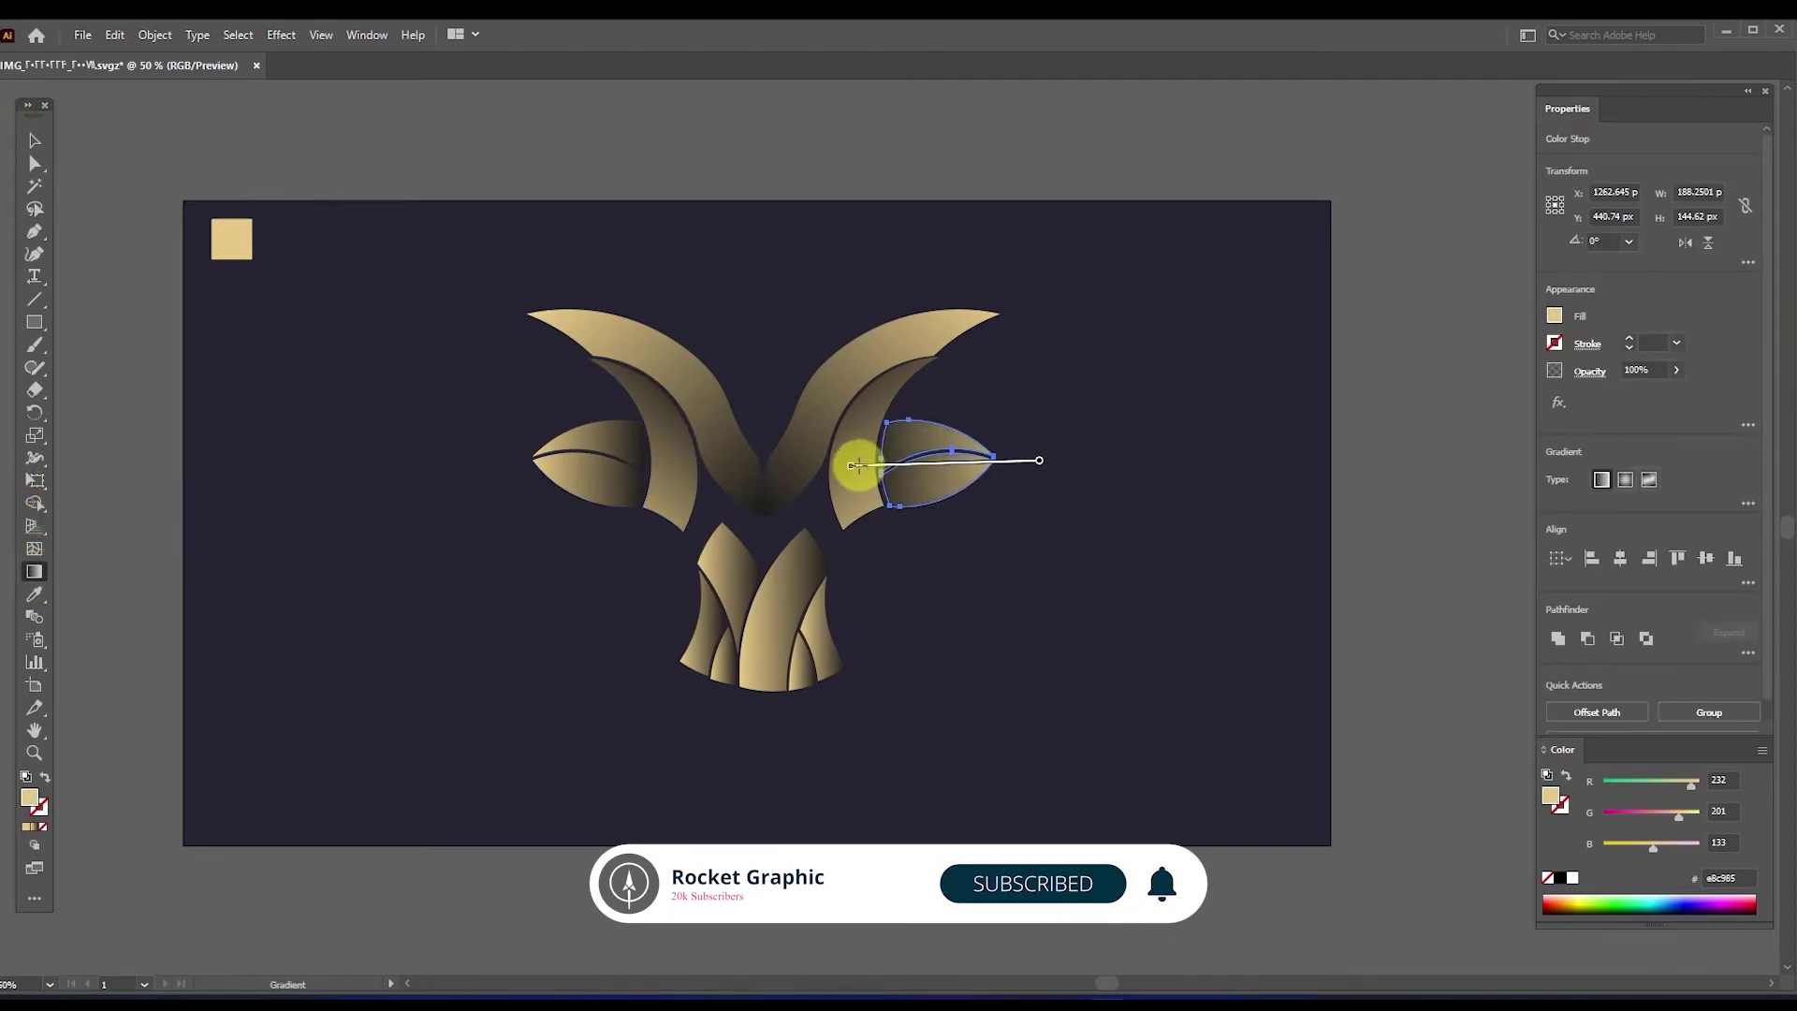
{"action": "left_click", "coordinate": [35, 140]}
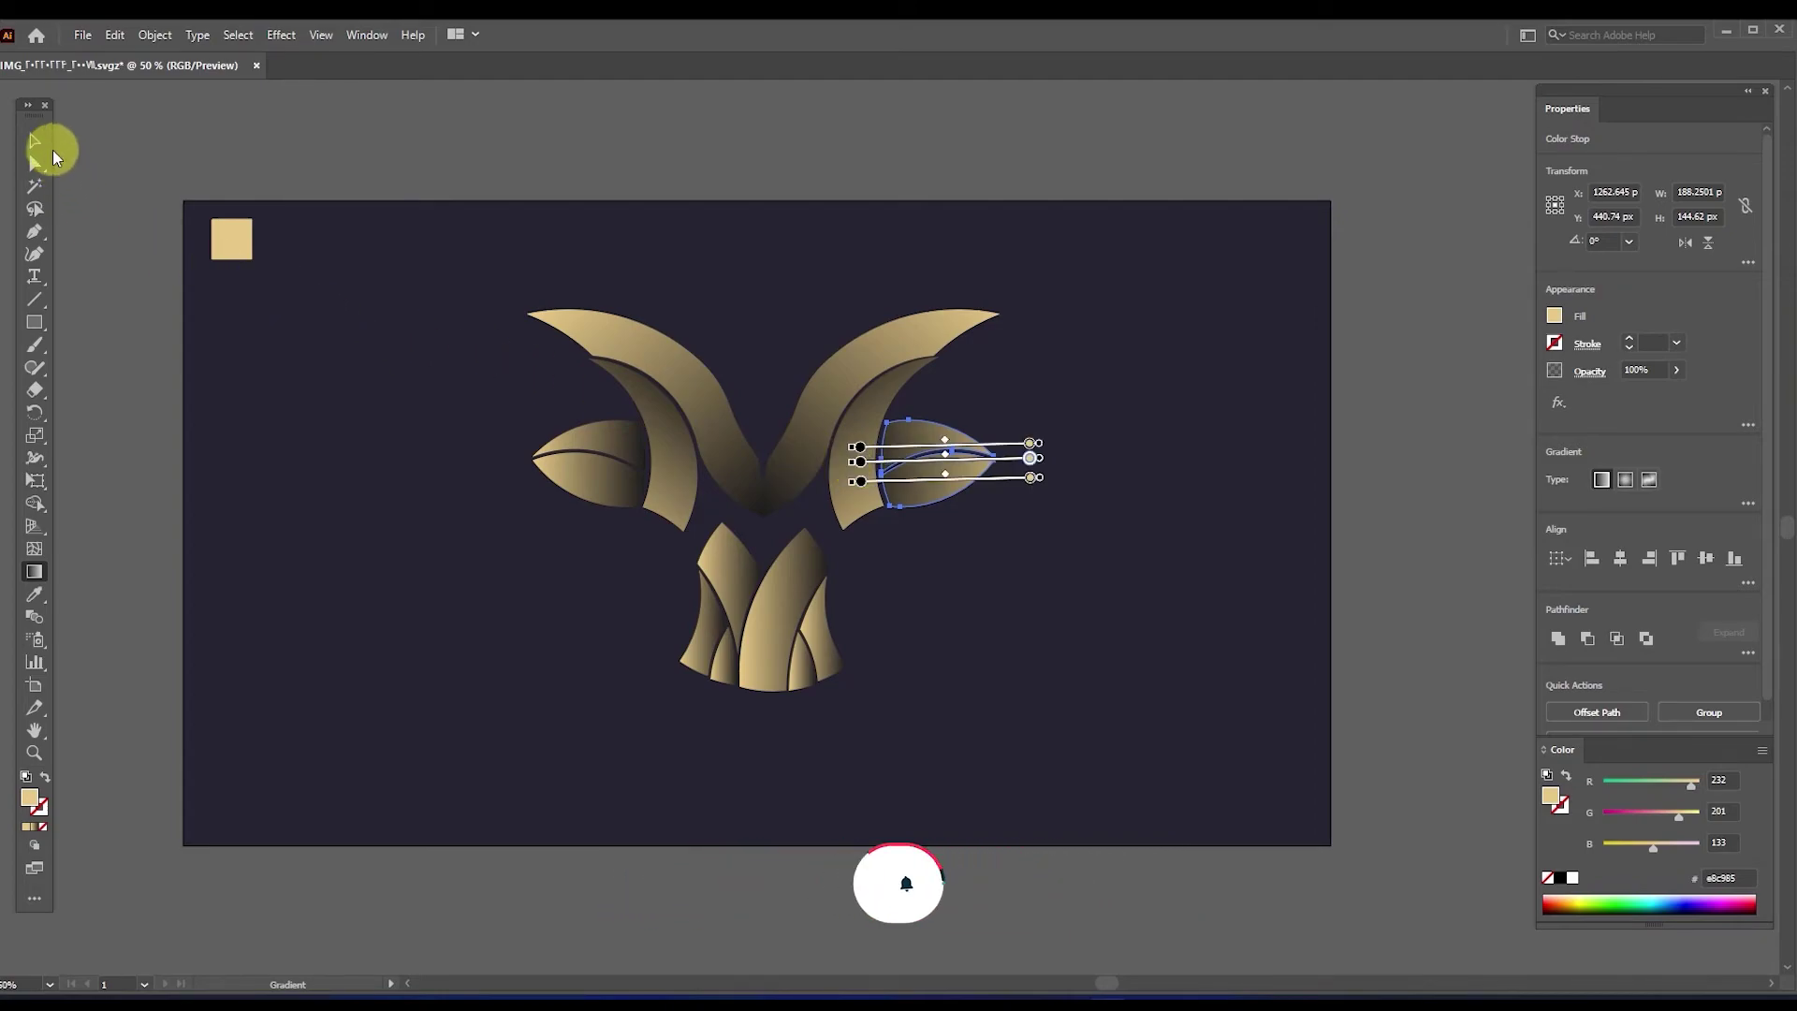
{"action": "left_click", "coordinate": [597, 494]}
{"action": "left_click", "coordinate": [34, 571]}
{"action": "left_click_drag", "start_coordinate": [485, 458], "coordinate": [661, 456]}
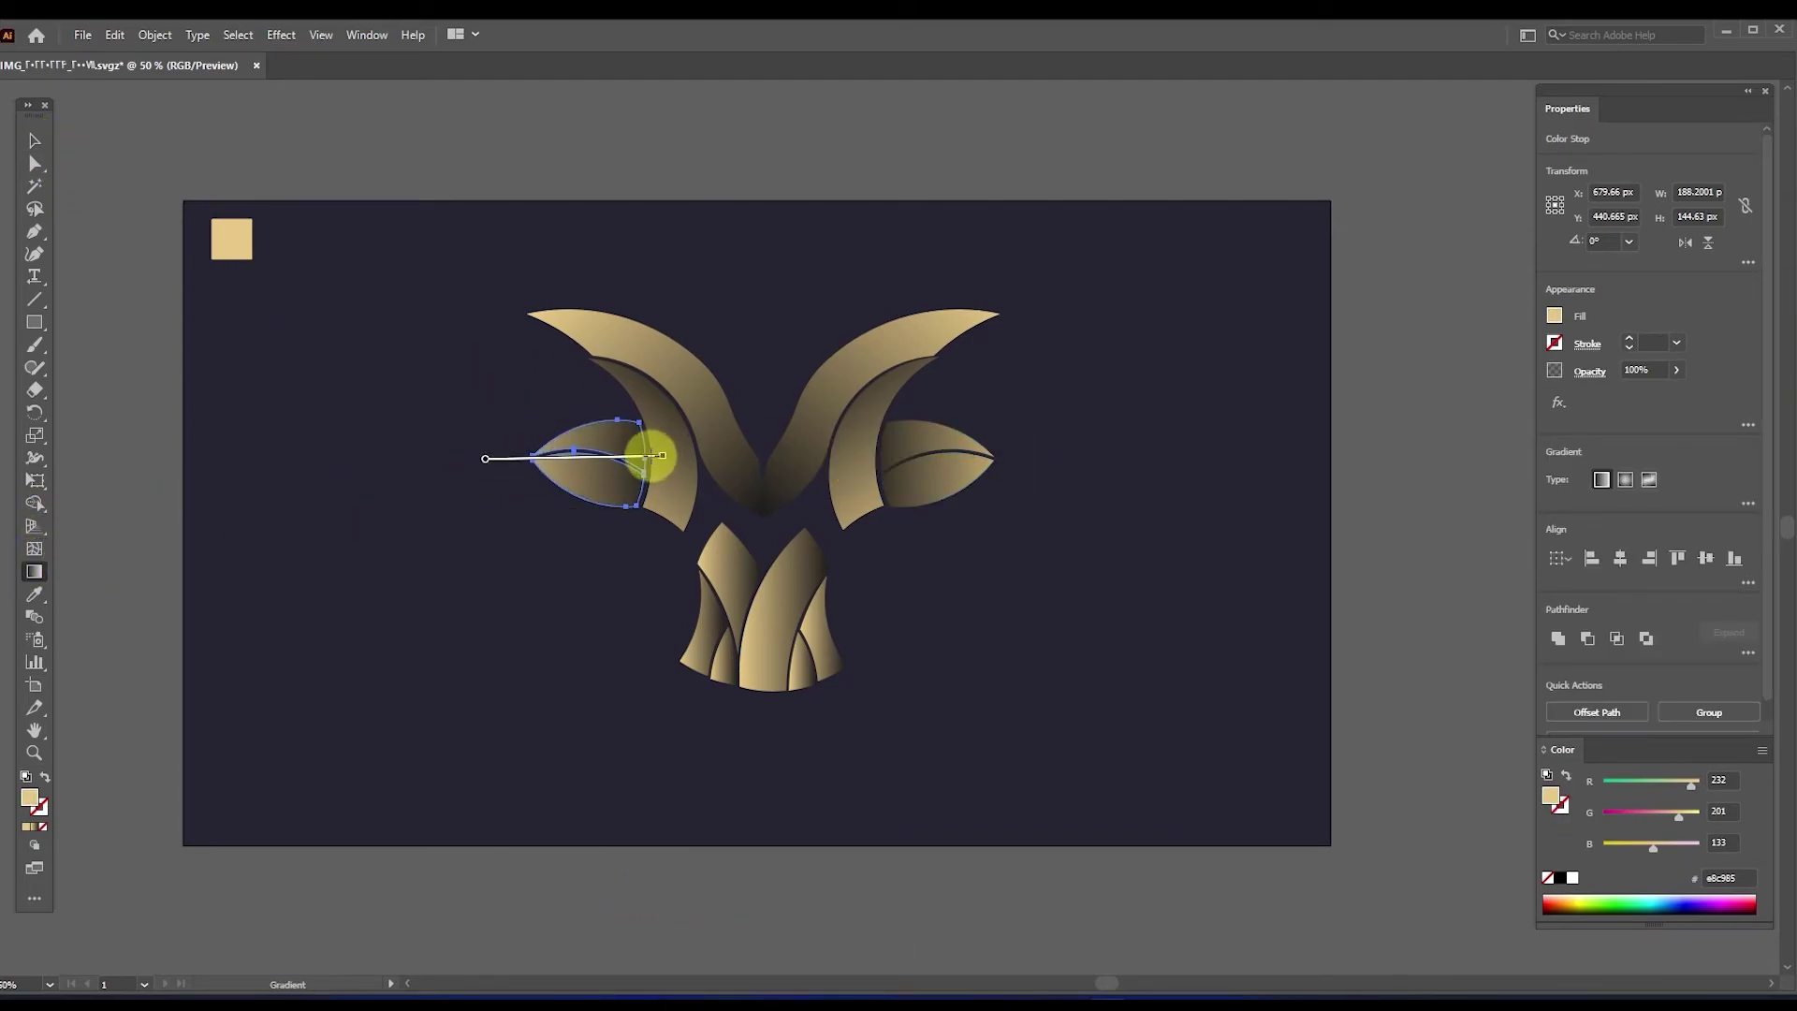
{"action": "left_click", "coordinate": [35, 140]}
{"action": "left_click", "coordinate": [554, 609]}
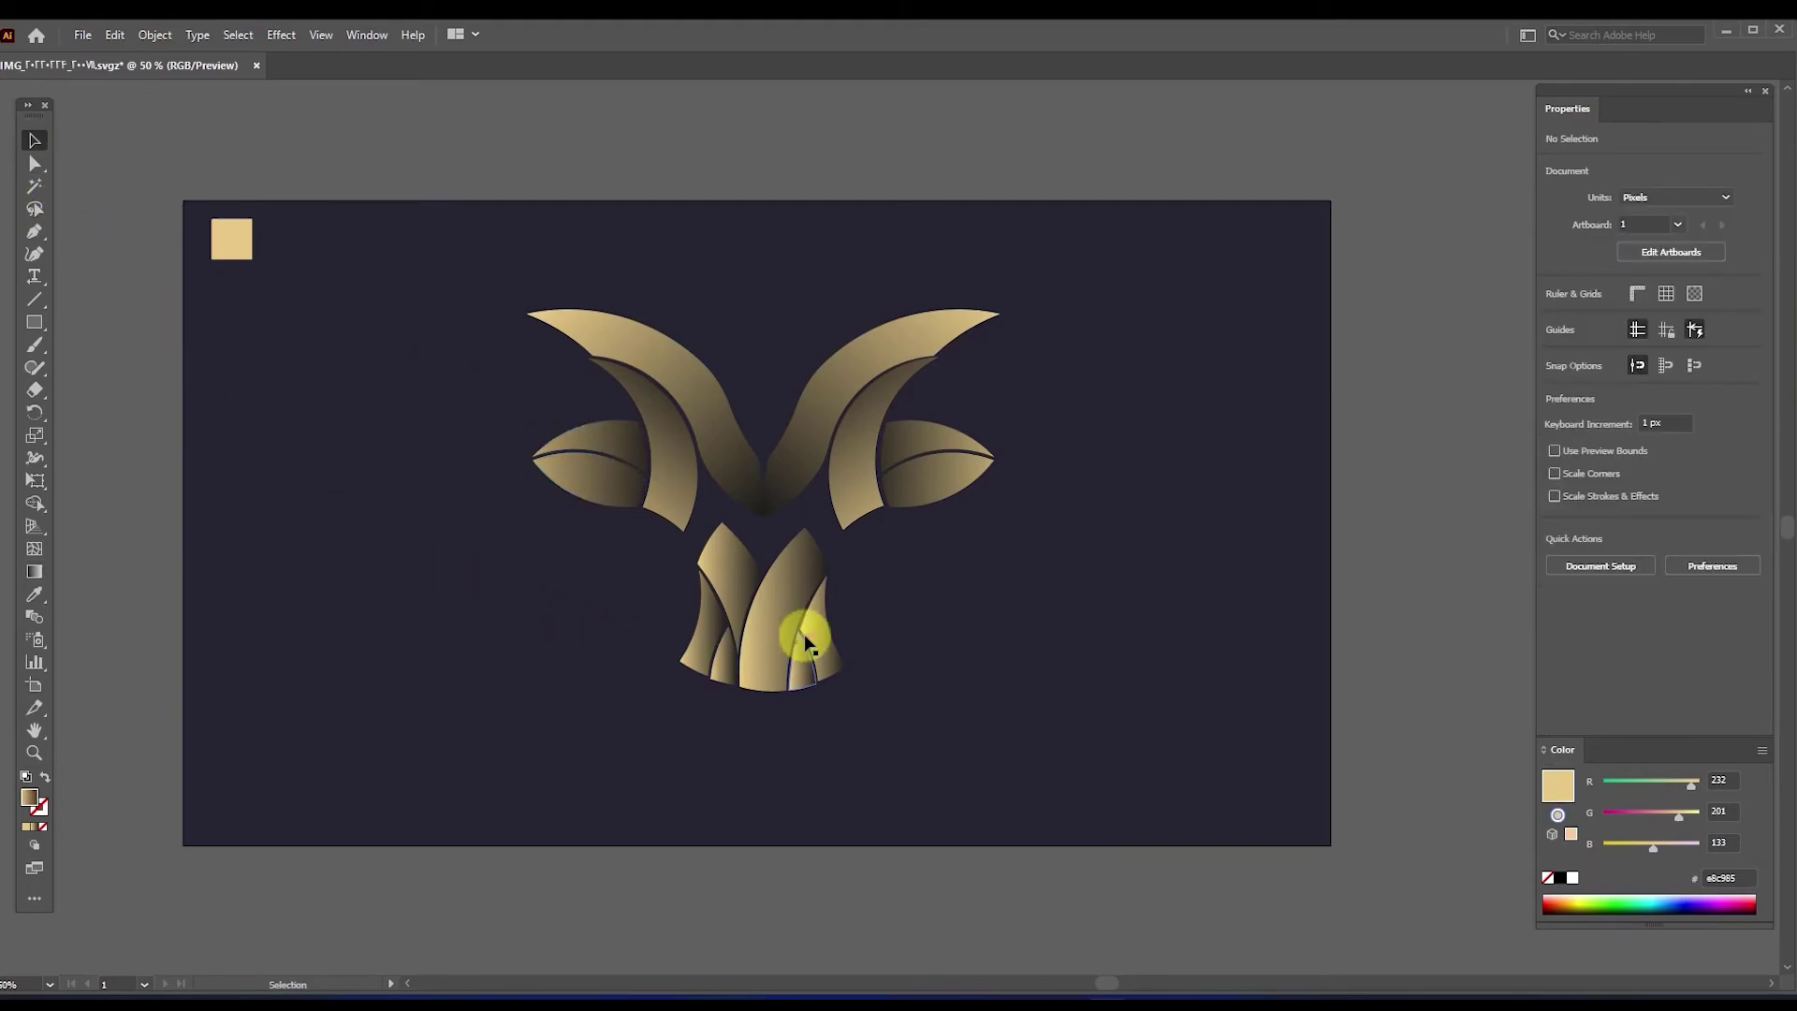
Run the middle snout piece's gradient vertically and the left snout piece's gradient downward
{"action": "left_click", "coordinate": [797, 645]}
{"action": "left_click", "coordinate": [35, 573]}
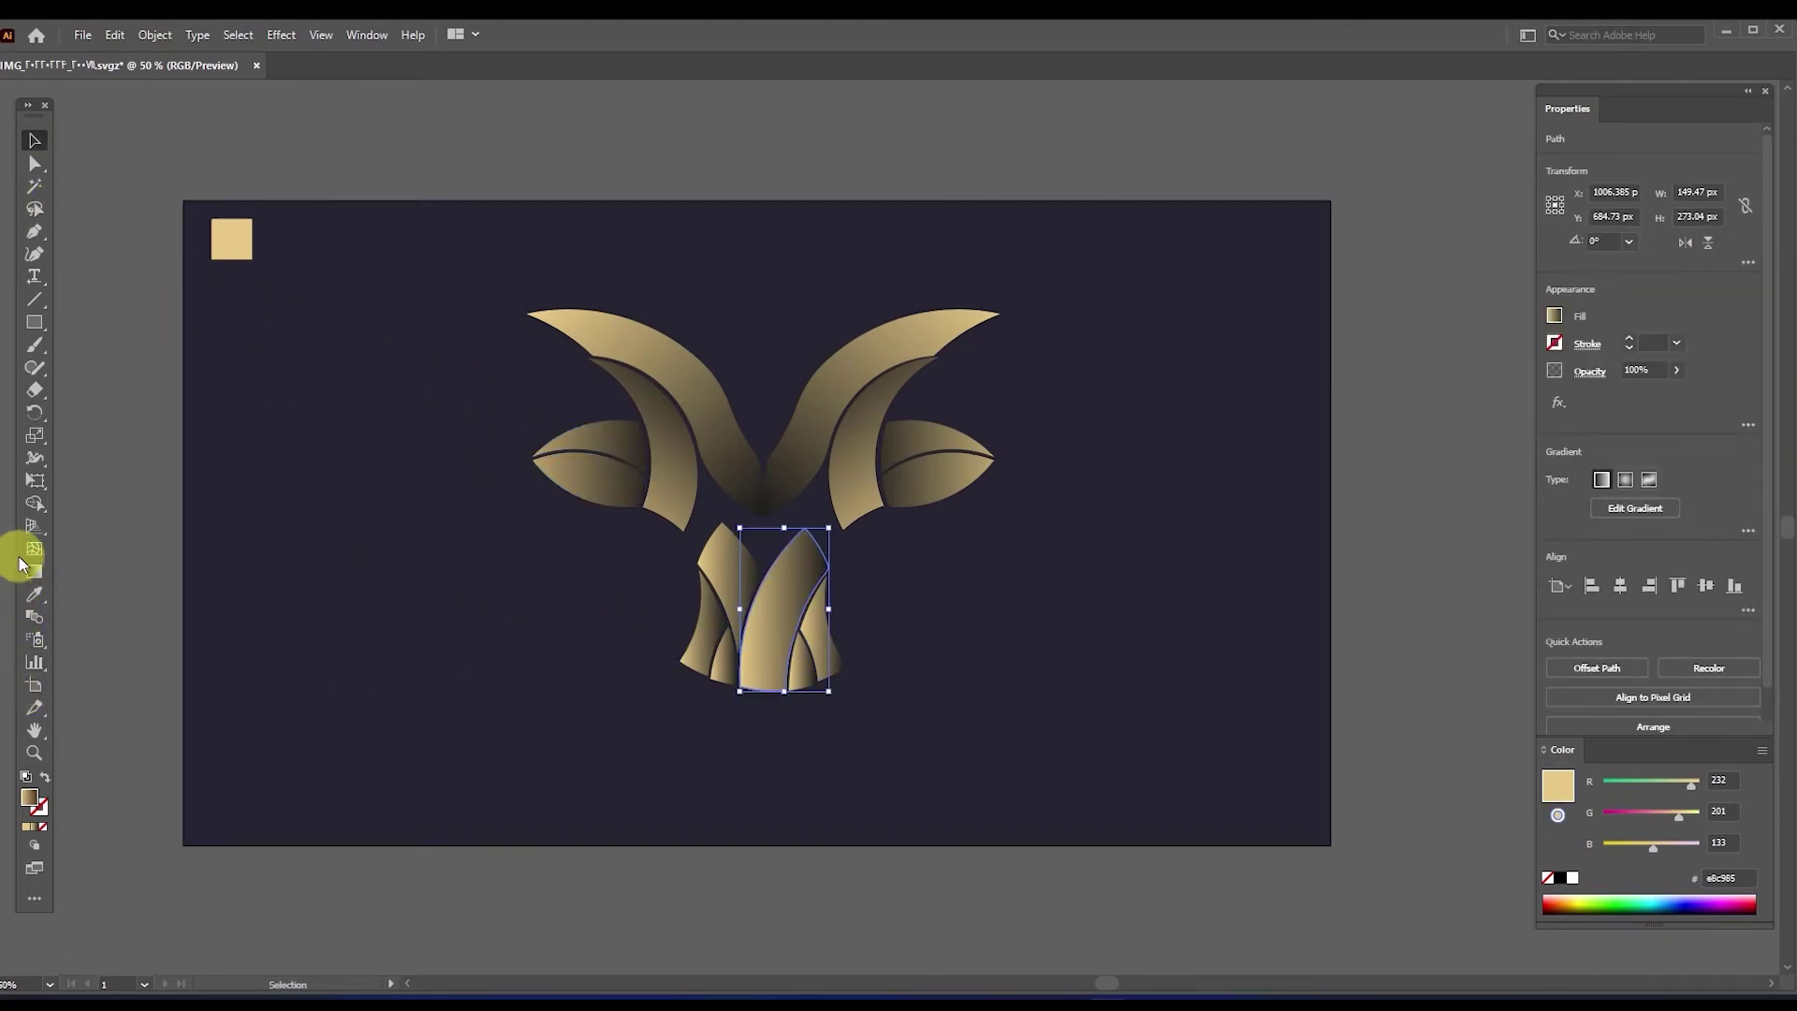
{"action": "mouse_move", "coordinate": [776, 689]}
{"action": "left_mouse_down"}
{"action": "mouse_move", "coordinate": [762, 602]}
{"action": "mouse_move", "coordinate": [781, 521]}
{"action": "mouse_move", "coordinate": [781, 710]}
{"action": "left_mouse_up"}
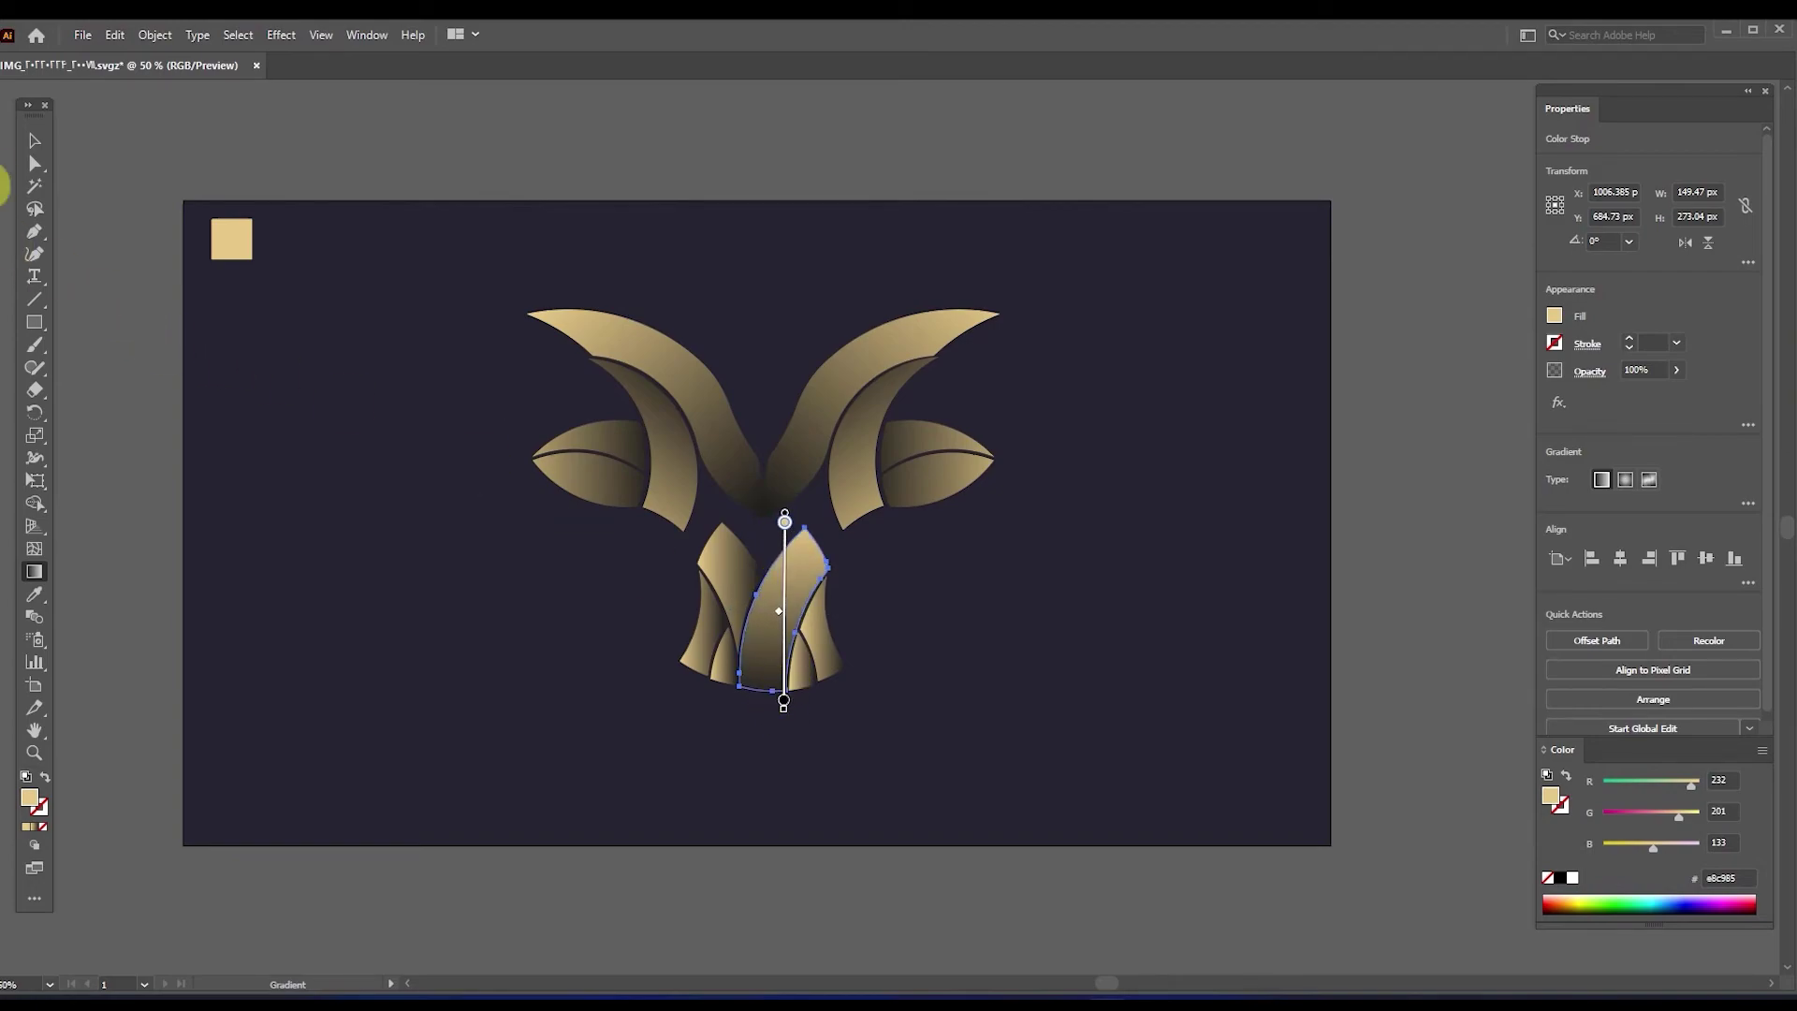
{"action": "left_click", "coordinate": [35, 141]}
{"action": "left_click", "coordinate": [730, 588]}
{"action": "left_click", "coordinate": [35, 572]}
{"action": "left_click_drag", "start_coordinate": [702, 531], "coordinate": [736, 614]}
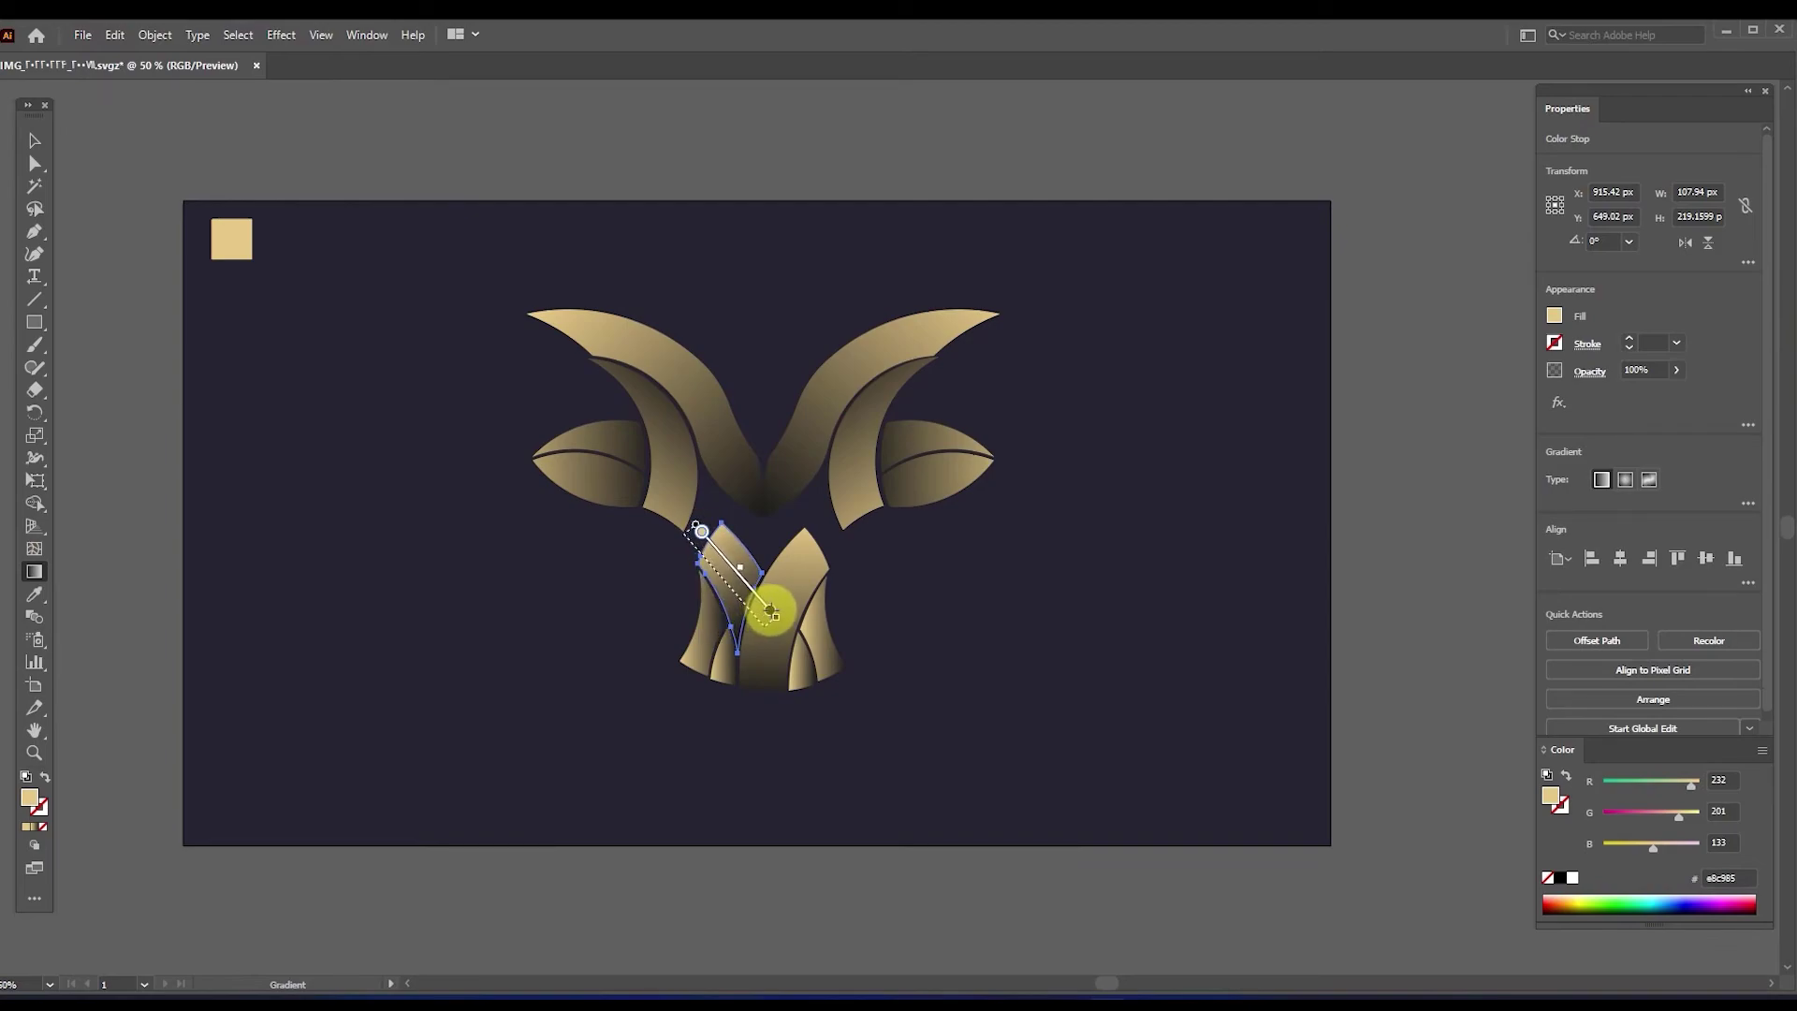
{"action": "key", "text": "v"}
{"action": "left_click", "coordinate": [353, 424]}
Apply one diagonal gradient across both right snout pieces
{"action": "left_click", "coordinate": [797, 666]}
{"action": "left_click", "coordinate": [797, 666], "text": "shift"}
{"action": "left_click", "coordinate": [37, 570]}
{"action": "mouse_move", "coordinate": [790, 610]}
{"action": "left_mouse_down"}
{"action": "mouse_move", "coordinate": [841, 663]}
{"action": "mouse_move", "coordinate": [777, 615]}
{"action": "left_mouse_up"}
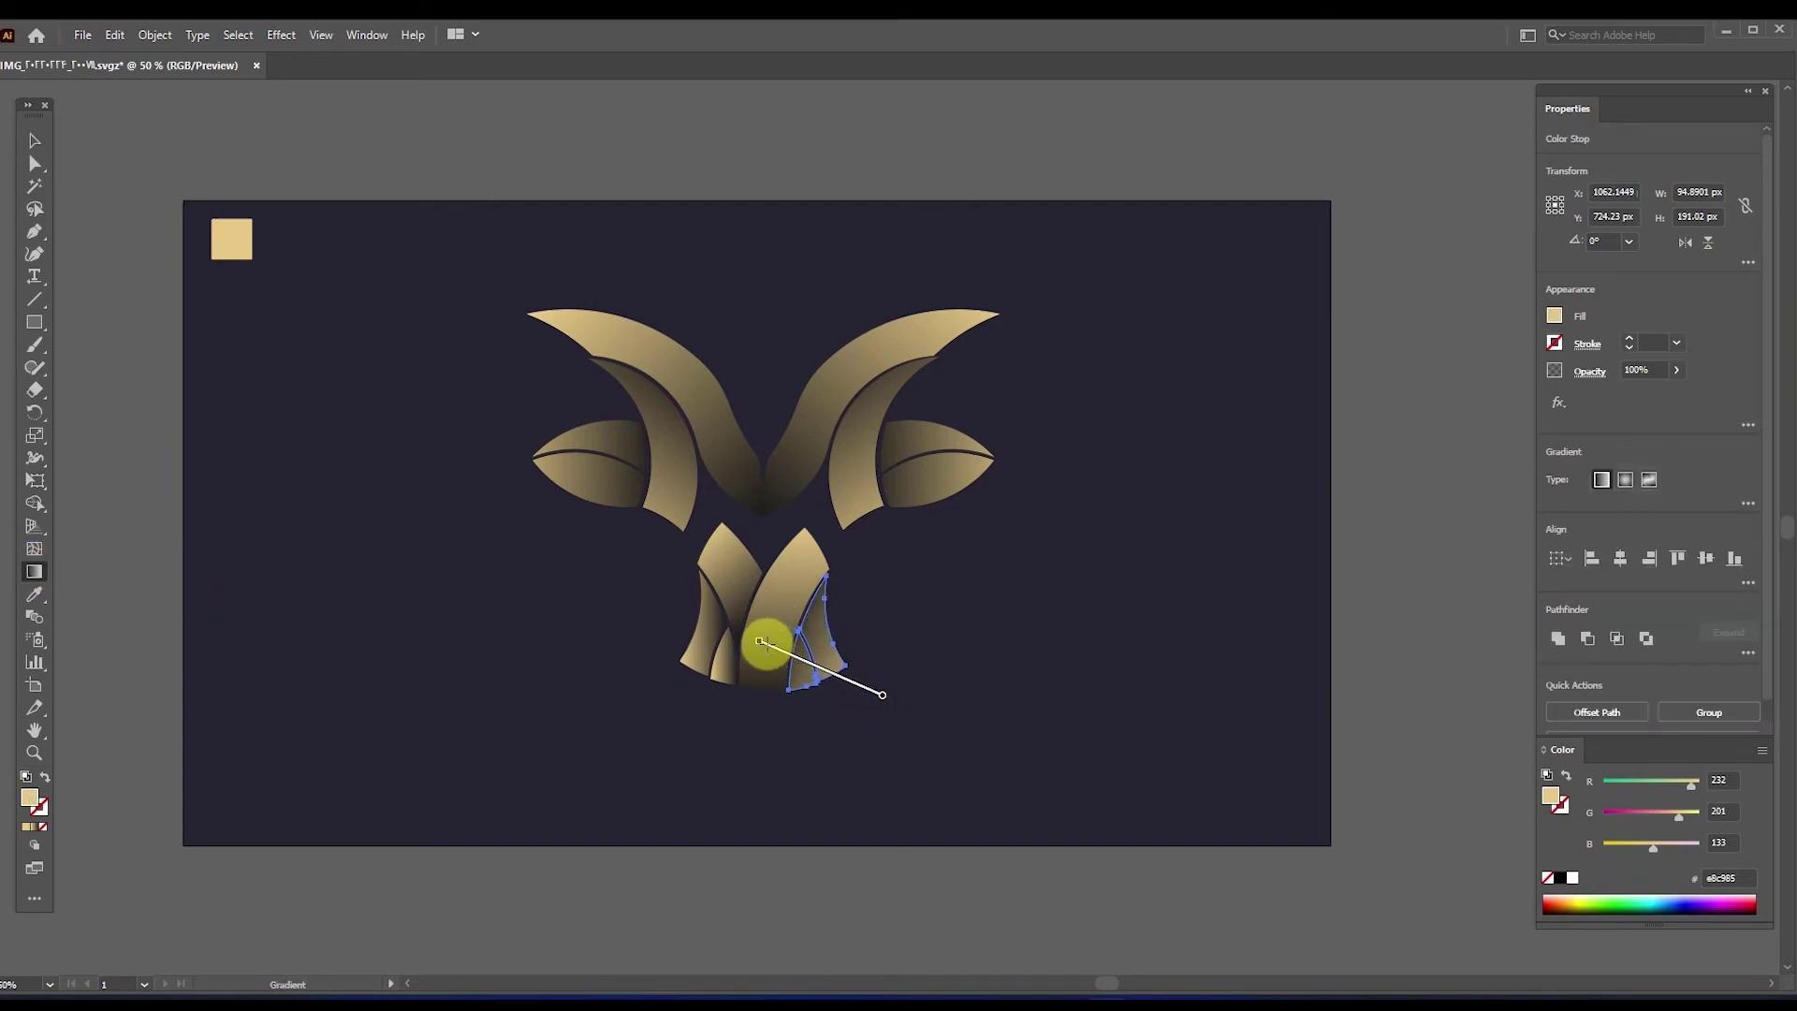
{"action": "left_click", "coordinate": [34, 140]}
{"action": "left_click", "coordinate": [666, 614]}
Angle the gradient across the left snout sliver and deselect to view the finished logo
{"action": "left_click", "coordinate": [725, 683]}
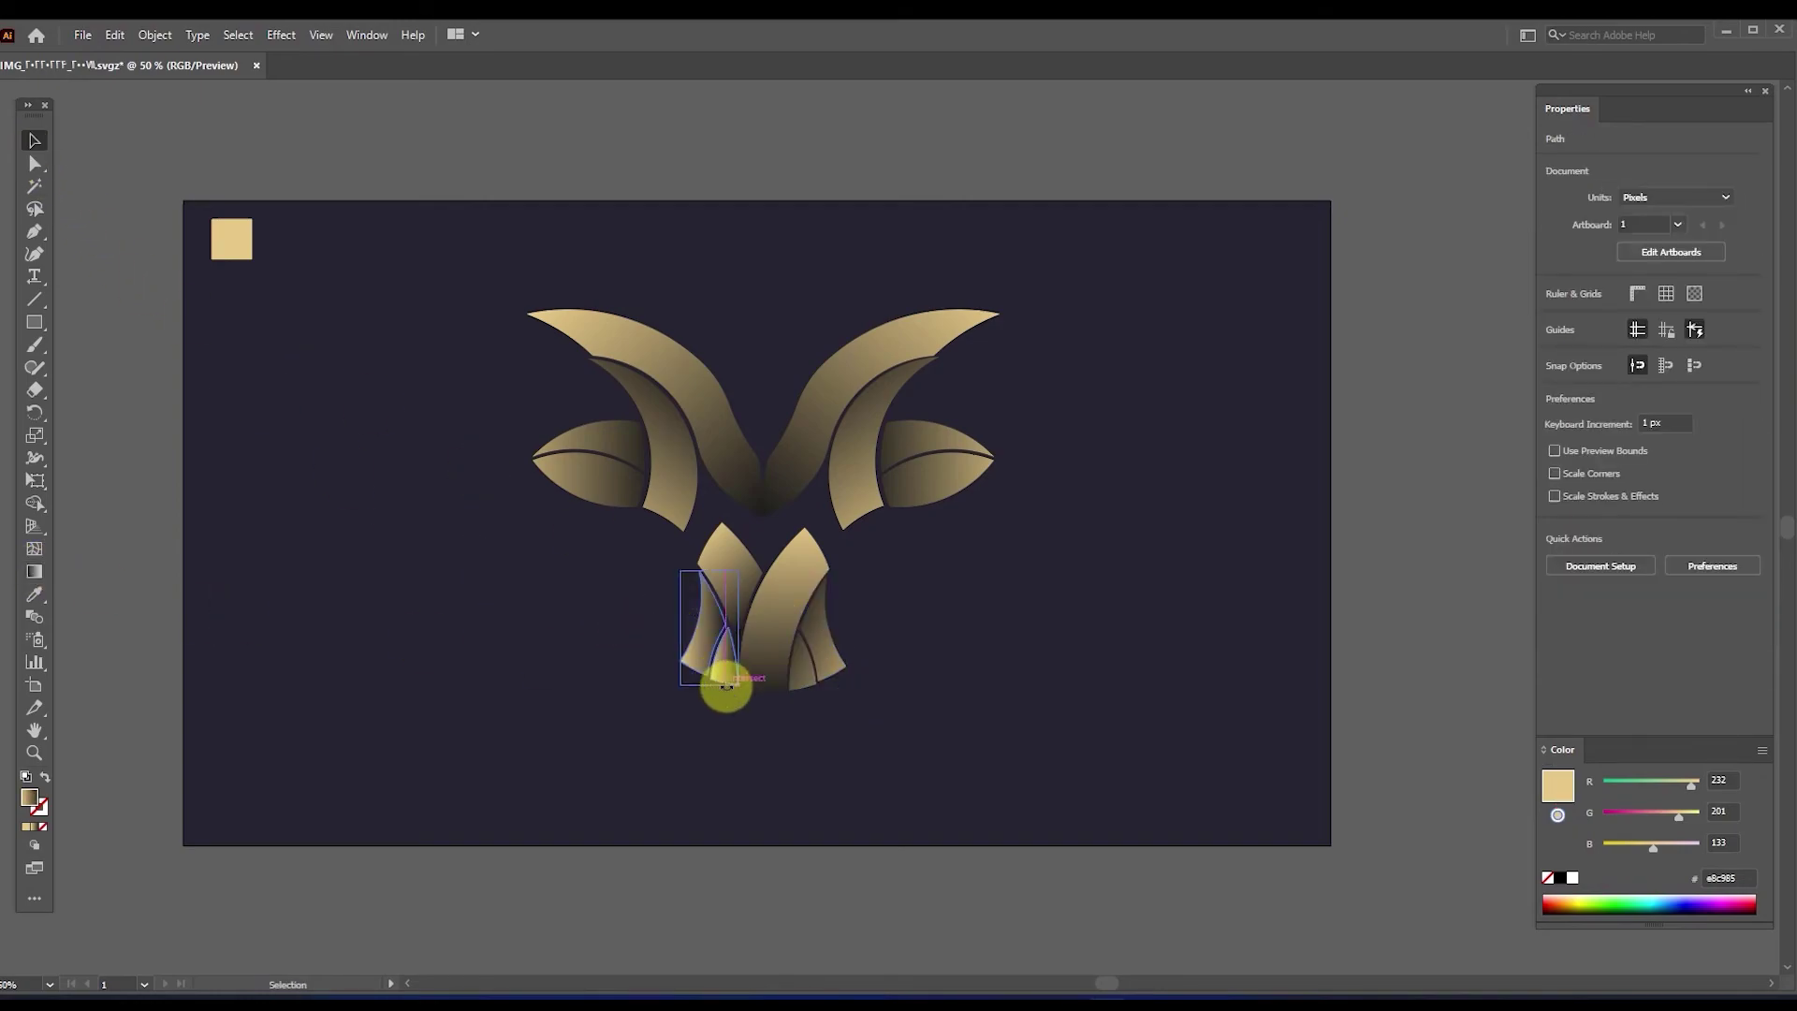
{"action": "left_click", "coordinate": [35, 570]}
{"action": "left_click_drag", "start_coordinate": [667, 684], "coordinate": [741, 607]}
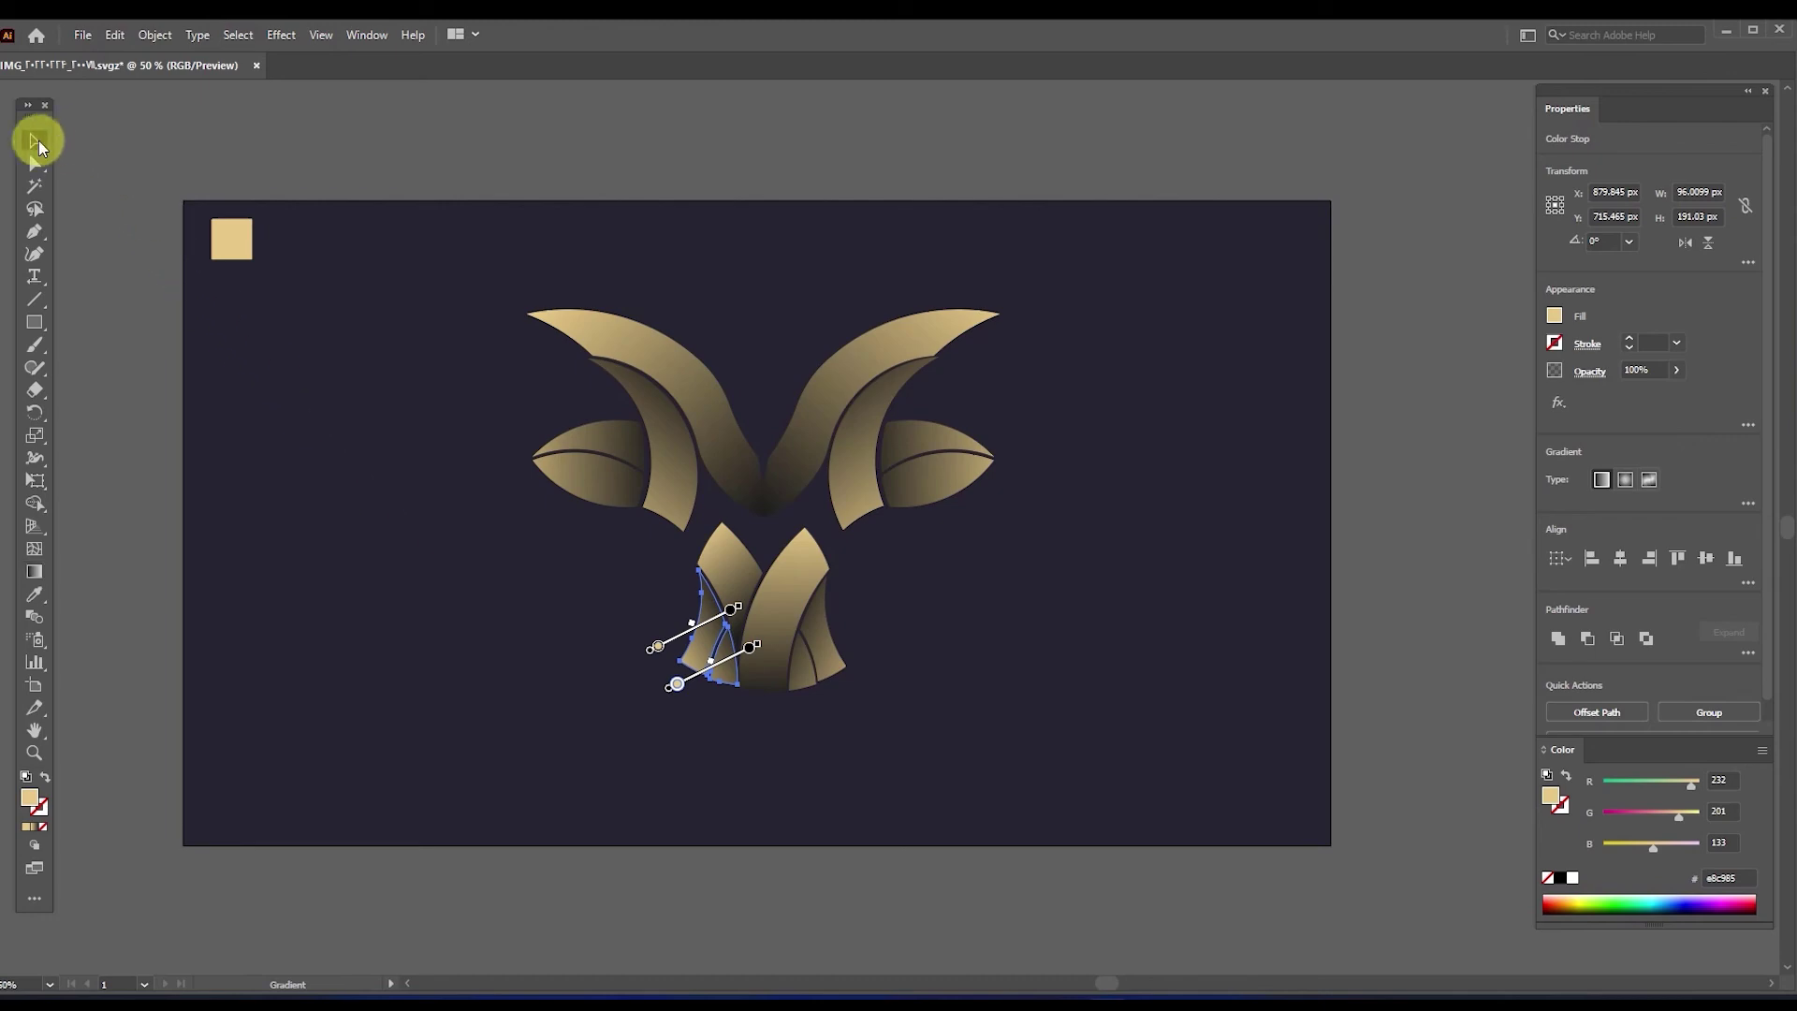
{"action": "left_click", "coordinate": [35, 140]}
{"action": "left_click", "coordinate": [777, 311]}
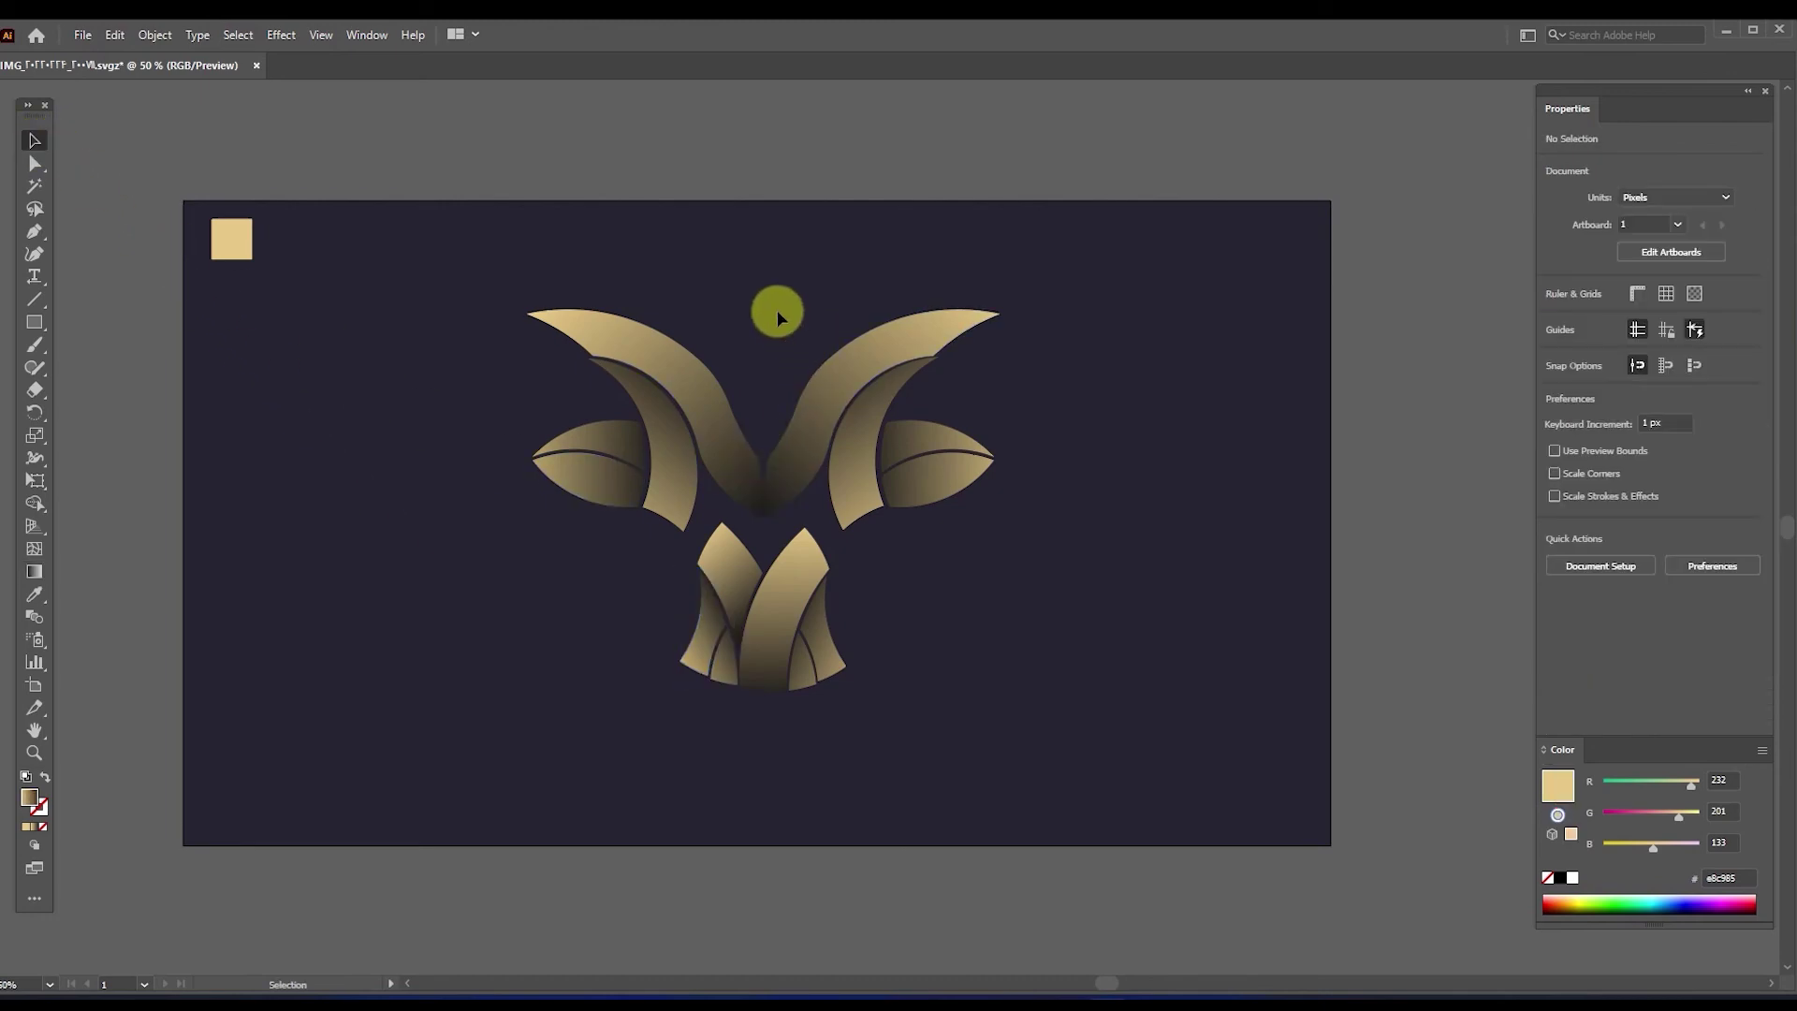